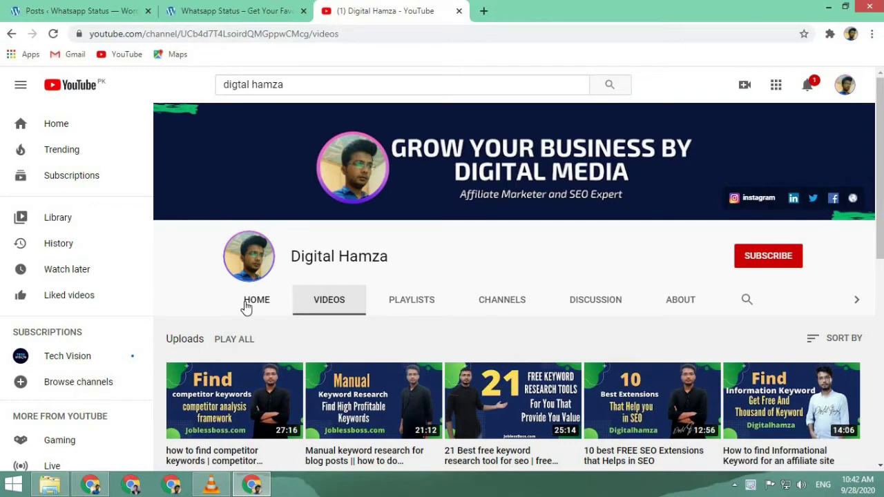
- Subscribe to the channel with notifications set to All, then switch to the Whatsapp Status site tab
{"action": "left_click", "coordinate": [762, 257]}
{"action": "left_click", "coordinate": [794, 257]}
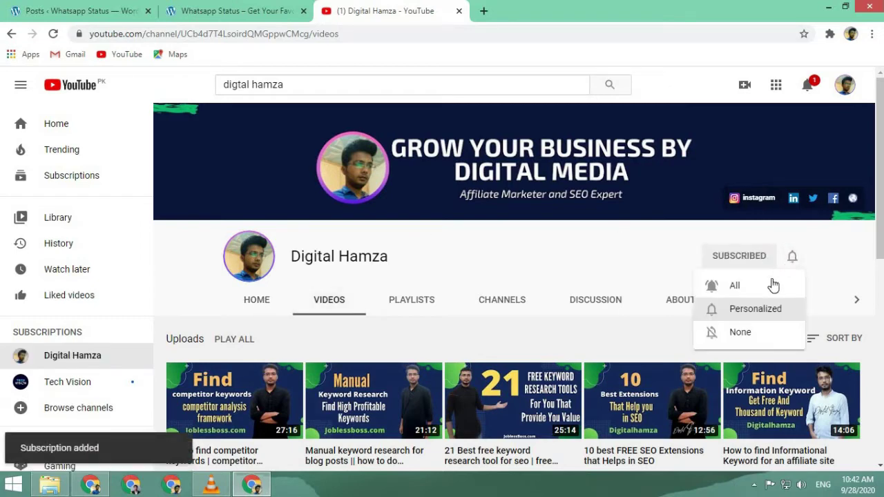
{"action": "left_click", "coordinate": [774, 286]}
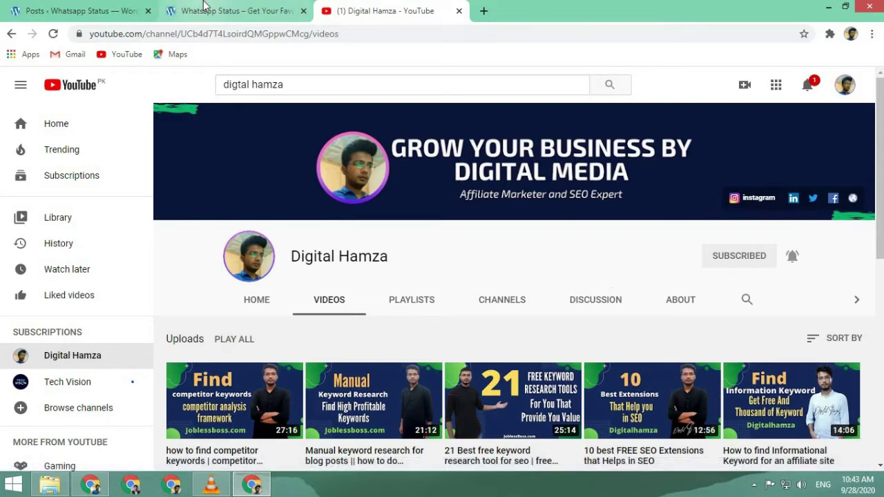
{"action": "left_click", "coordinate": [235, 11]}
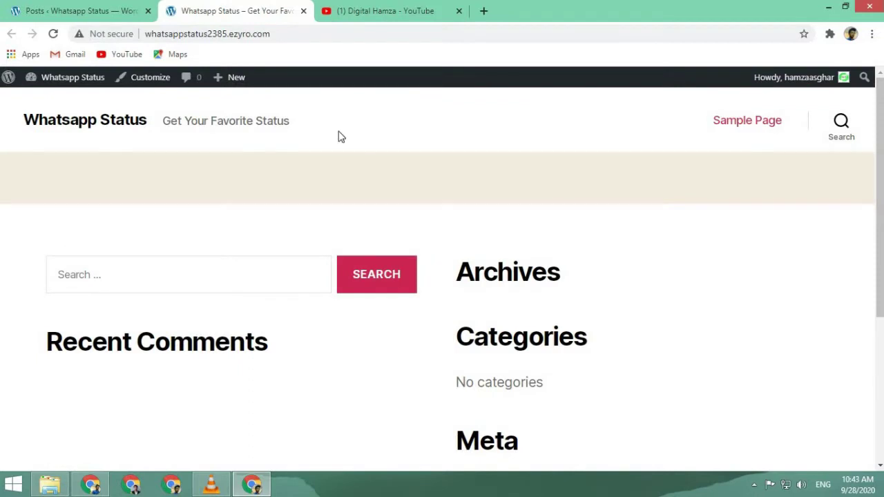
- Look over the live Whatsapp Status site, then return to the admin and open Posts > Categories
{"action": "left_click", "coordinate": [253, 40]}
{"action": "left_click", "coordinate": [252, 38]}
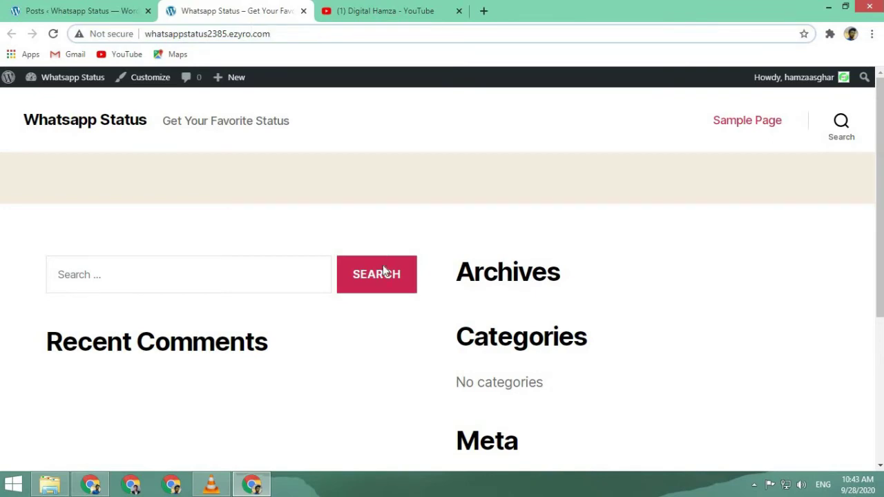
{"action": "scroll", "coordinate": [383, 270], "scroll_direction": "down", "scroll_amount": 3}
{"action": "scroll", "coordinate": [381, 261], "scroll_direction": "up", "scroll_amount": 3}
{"action": "scroll", "coordinate": [381, 263], "scroll_direction": "down", "scroll_amount": 3}
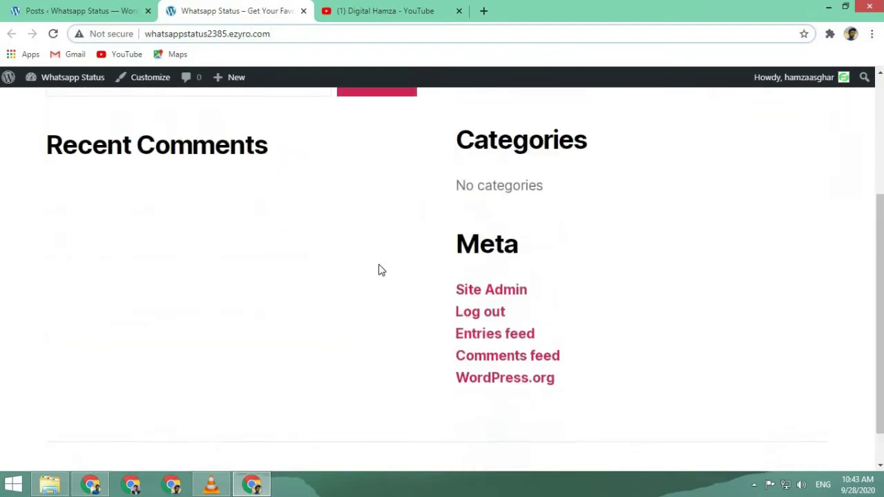
{"action": "scroll", "coordinate": [381, 269], "scroll_direction": "up", "scroll_amount": 3}
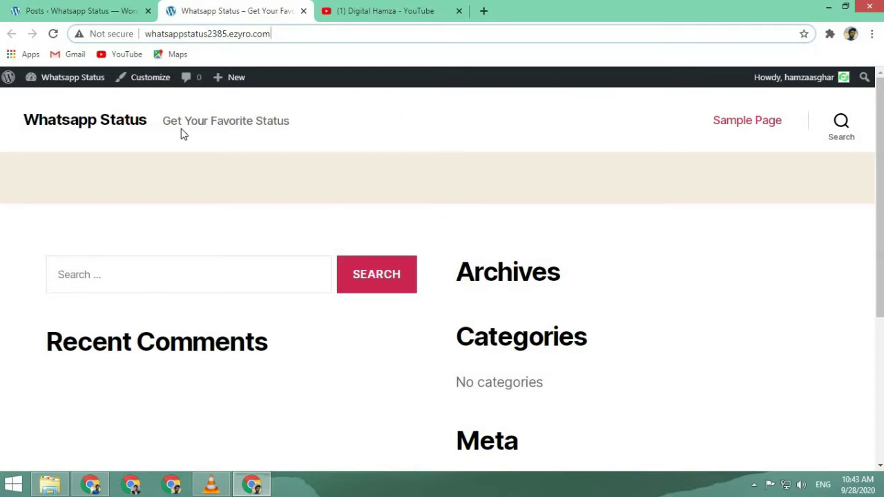
{"action": "left_click", "coordinate": [99, 16]}
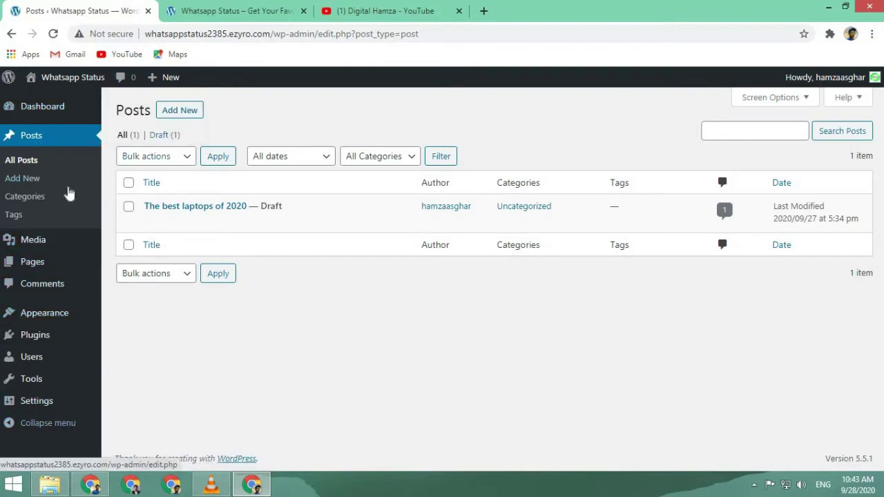
{"action": "left_click", "coordinate": [24, 199]}
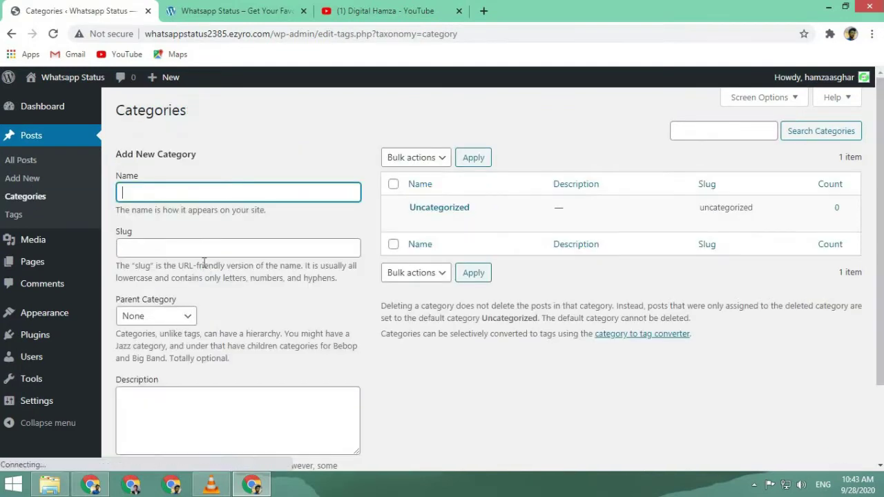
- Rename the Uncategorized category to Reviews with slug reviews and update it
{"action": "left_click", "coordinate": [419, 223]}
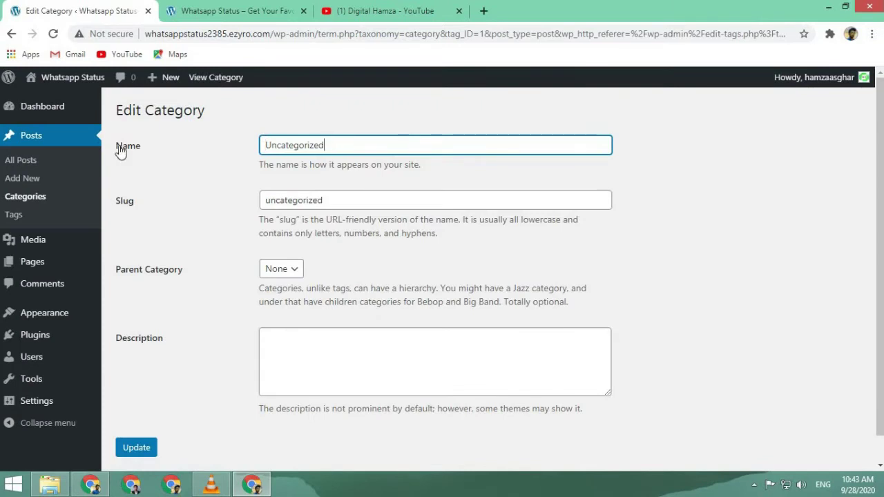
{"action": "key", "text": "ctrl+a"}
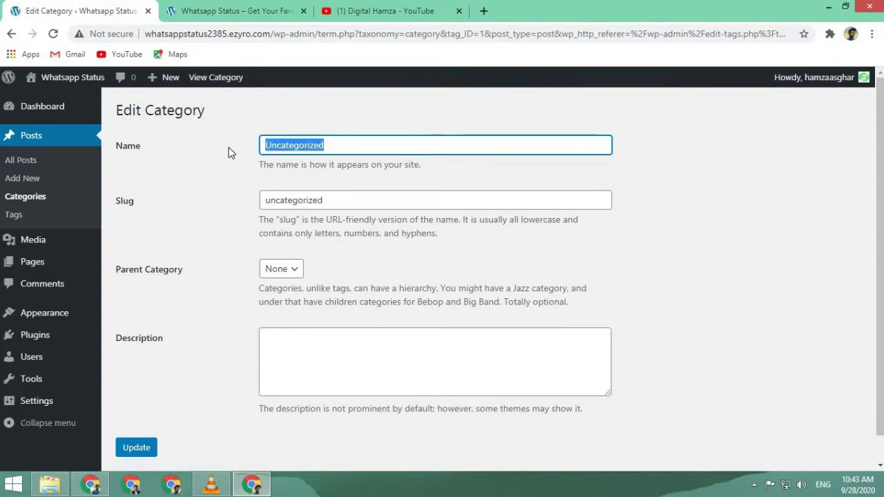
{"action": "type", "text": "Reviews"}
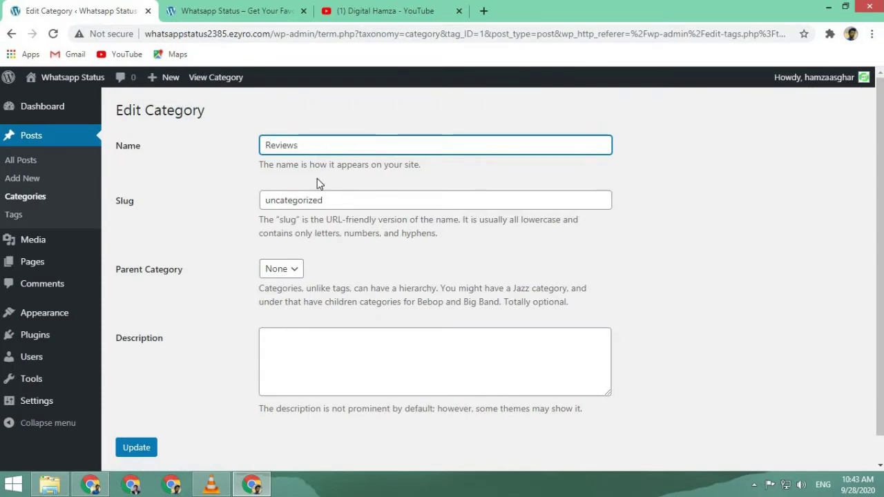
{"action": "double_click", "coordinate": [347, 197]}
{"action": "type", "text": "Reviews"}
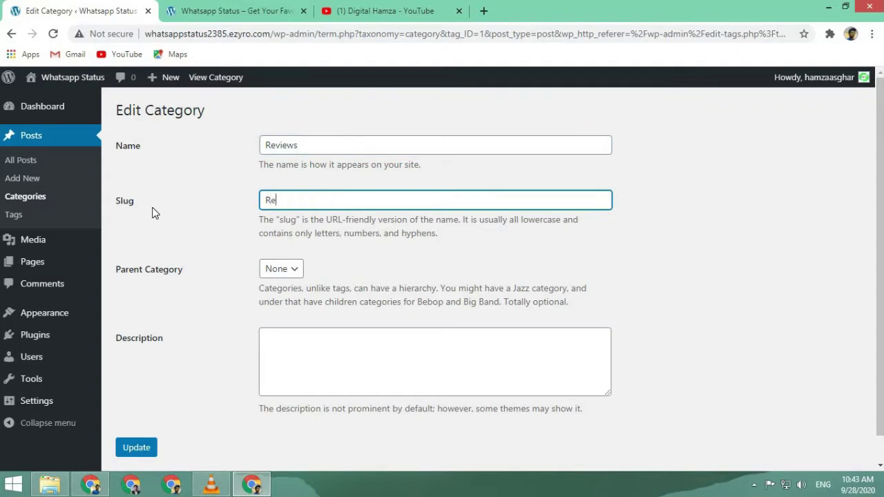
{"action": "left_click", "coordinate": [146, 453]}
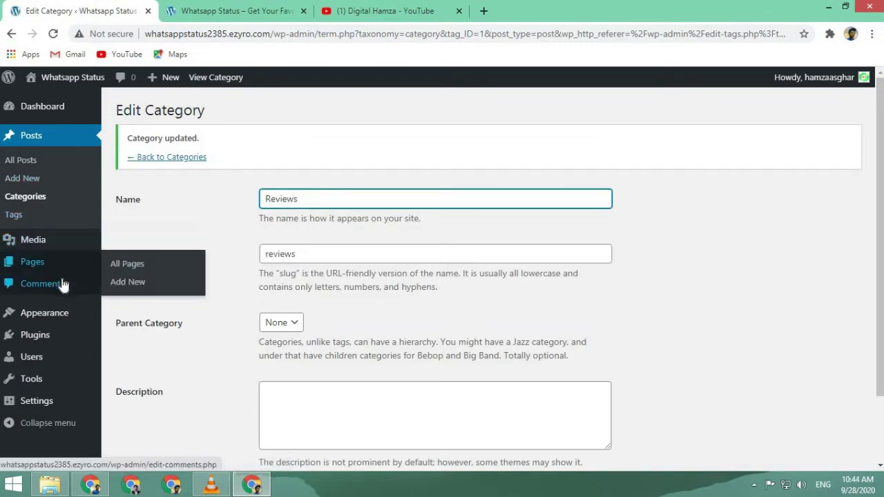
- Check the live site, then go to Appearance > Themes
{"action": "mouse_move", "coordinate": [75, 321]}
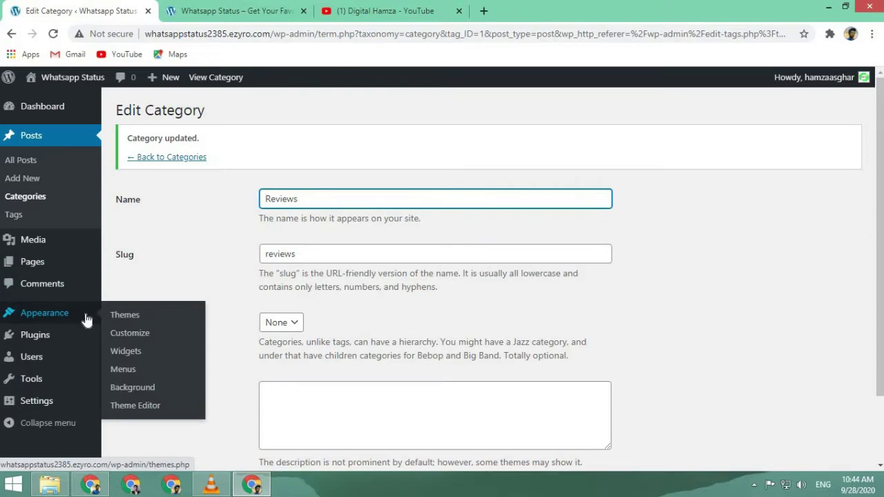
{"action": "key", "text": "ctrl+Tab"}
{"action": "scroll", "coordinate": [371, 304], "scroll_direction": "down", "scroll_amount": 5}
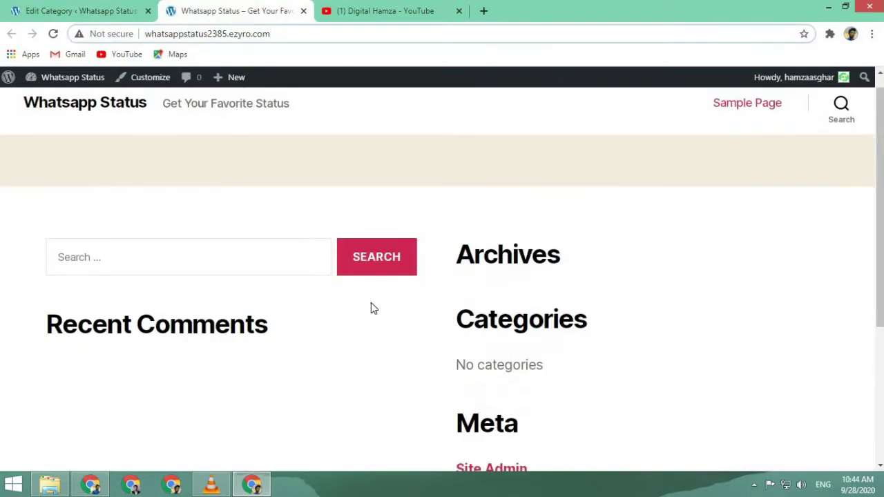
{"action": "scroll", "coordinate": [368, 311], "scroll_direction": "up", "scroll_amount": 2}
{"action": "left_click", "coordinate": [80, 10]}
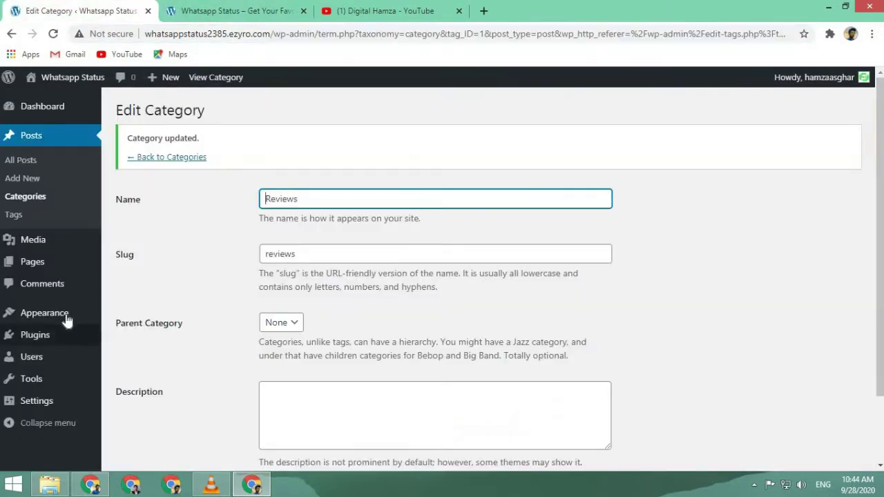
{"action": "mouse_move", "coordinate": [76, 319]}
{"action": "left_click", "coordinate": [135, 316]}
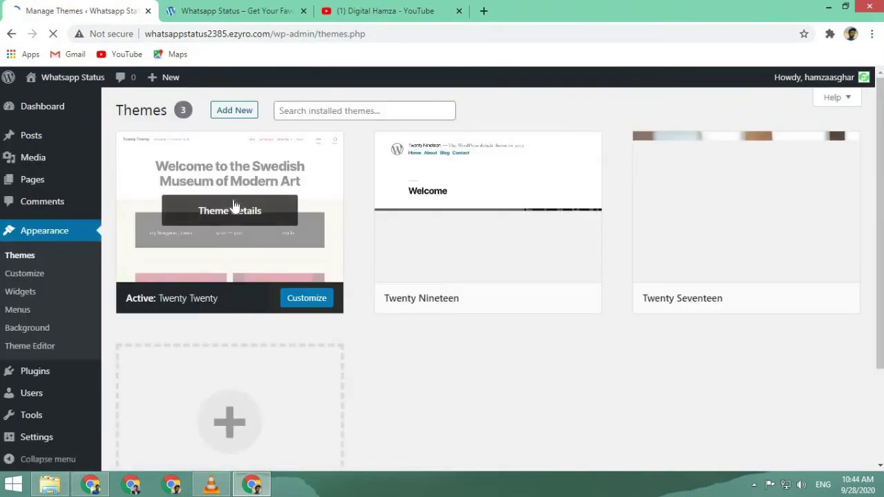
- Open the Upload Theme form and browse into the Work folder on the Drama (F:) drive
{"action": "left_click", "coordinate": [228, 112]}
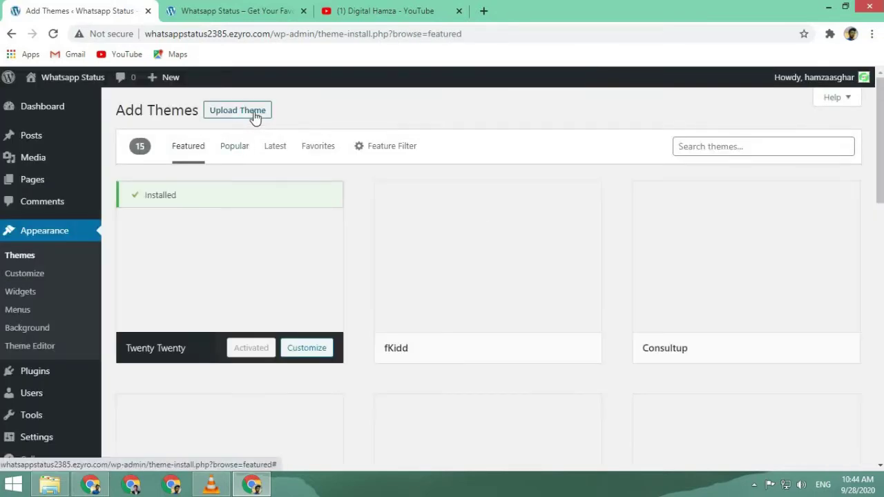
{"action": "left_click", "coordinate": [256, 114]}
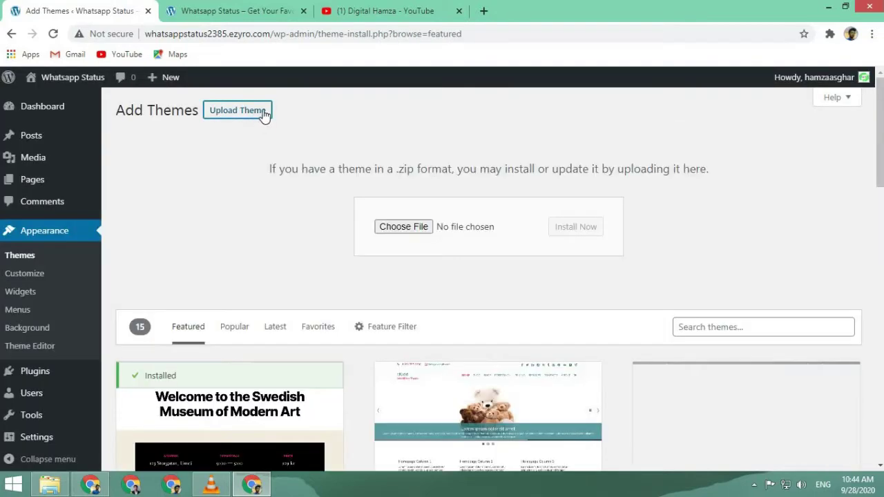
{"action": "left_click", "coordinate": [424, 228]}
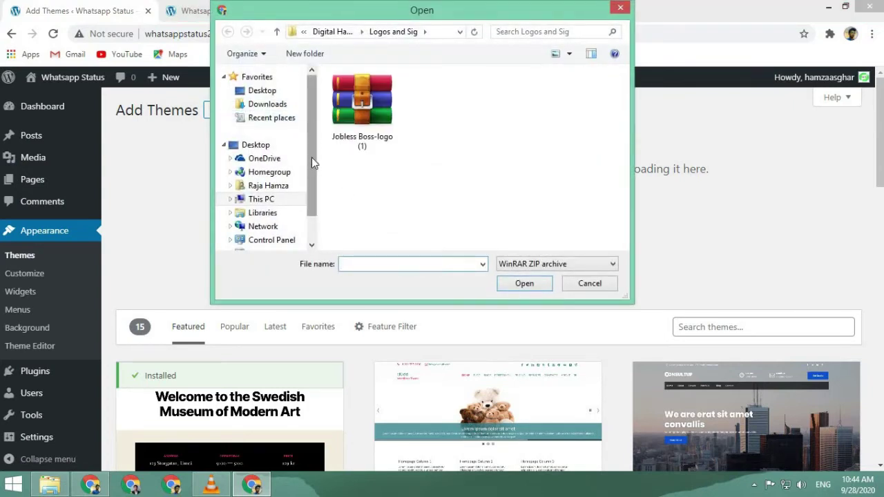
{"action": "scroll", "coordinate": [312, 158], "scroll_direction": "down", "scroll_amount": 1}
{"action": "left_click", "coordinate": [297, 166]}
{"action": "scroll", "coordinate": [627, 149], "scroll_direction": "down", "scroll_amount": 1}
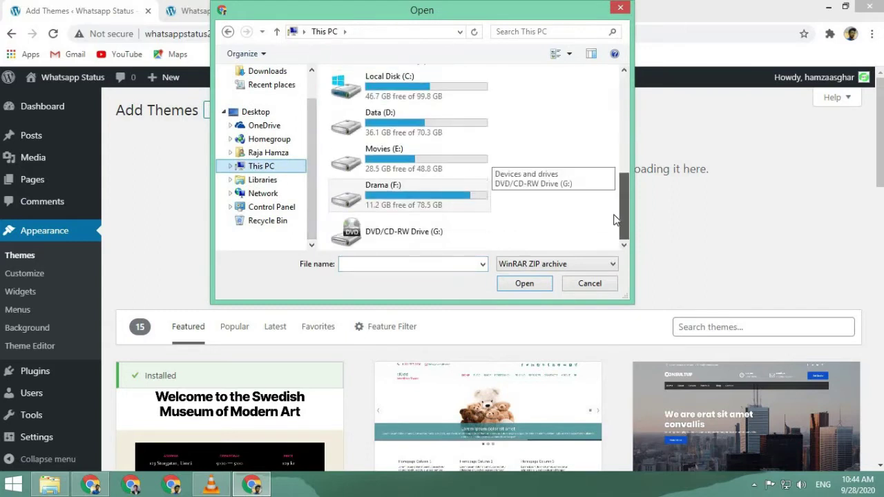
{"action": "left_click", "coordinate": [436, 208]}
{"action": "double_click", "coordinate": [436, 208]}
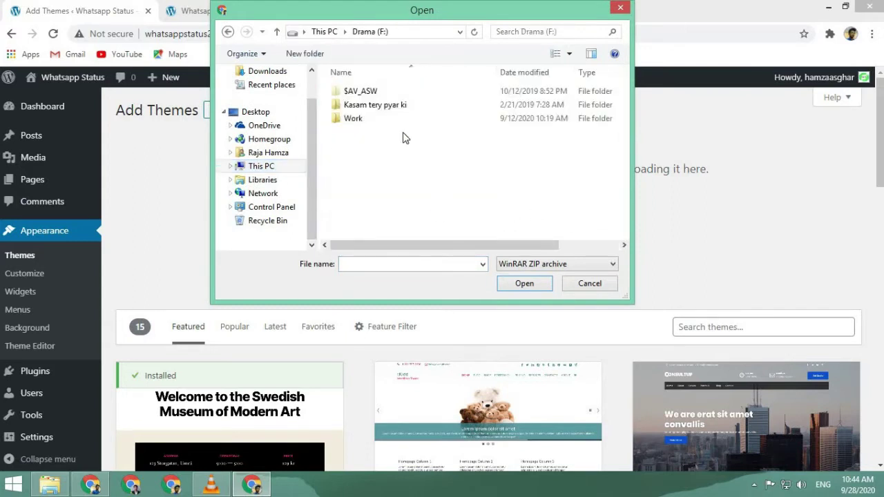
{"action": "double_click", "coordinate": [394, 116]}
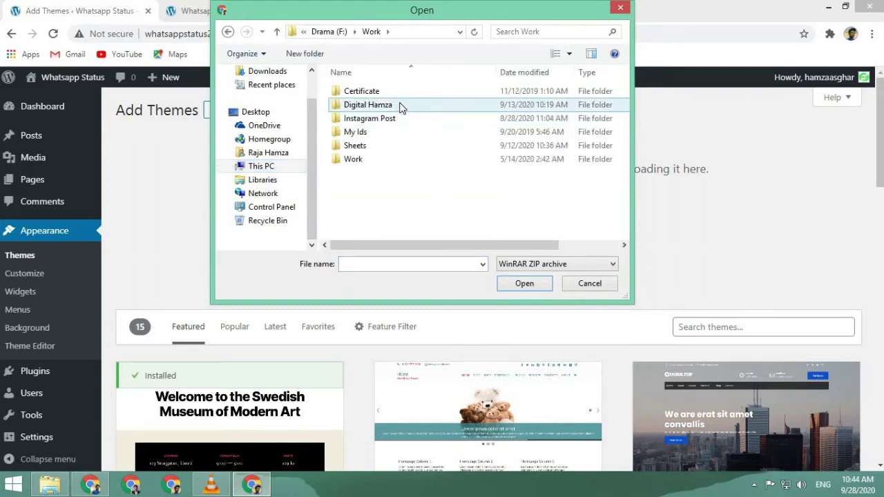
{"action": "double_click", "coordinate": [395, 160]}
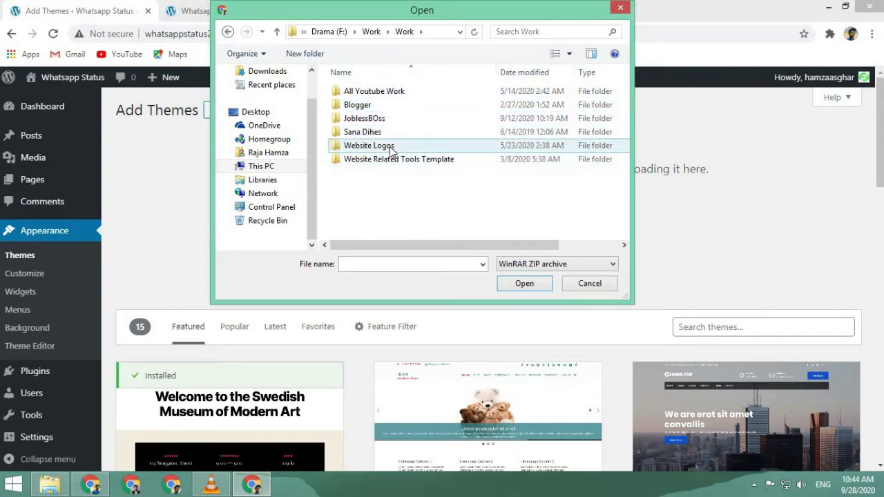
- Navigate through Paid items > Wordpress Paid item > Theme into the MythemeShop Premium 35 folder
{"action": "double_click", "coordinate": [397, 159]}
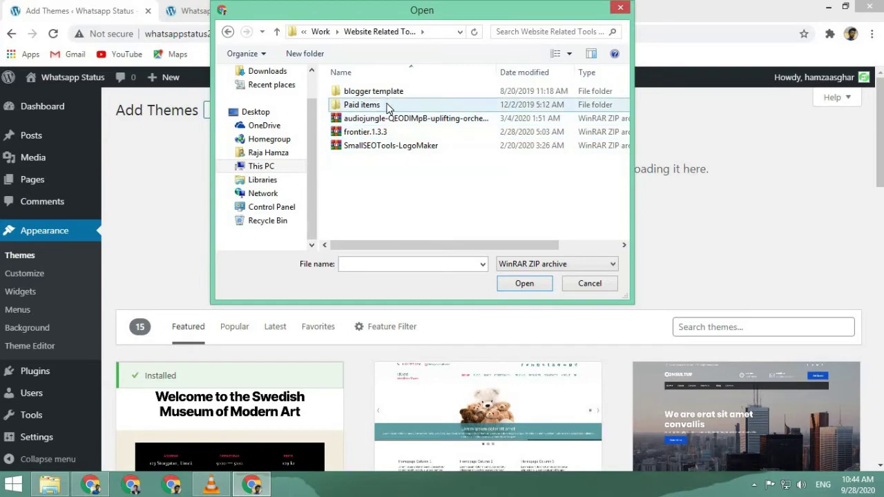
{"action": "double_click", "coordinate": [387, 107]}
{"action": "double_click", "coordinate": [399, 92]}
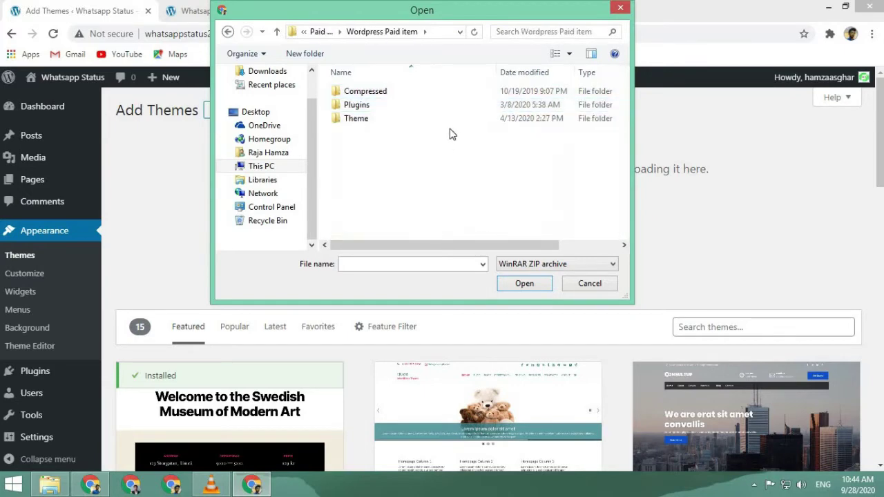
{"action": "double_click", "coordinate": [445, 121]}
{"action": "scroll", "coordinate": [444, 125], "scroll_direction": "down", "scroll_amount": 3}
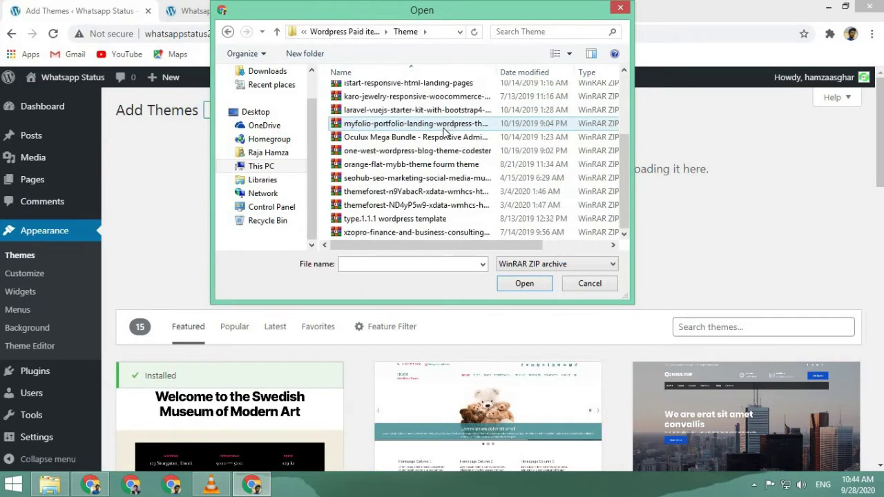
{"action": "scroll", "coordinate": [444, 130], "scroll_direction": "up", "scroll_amount": 3}
{"action": "double_click", "coordinate": [430, 97]}
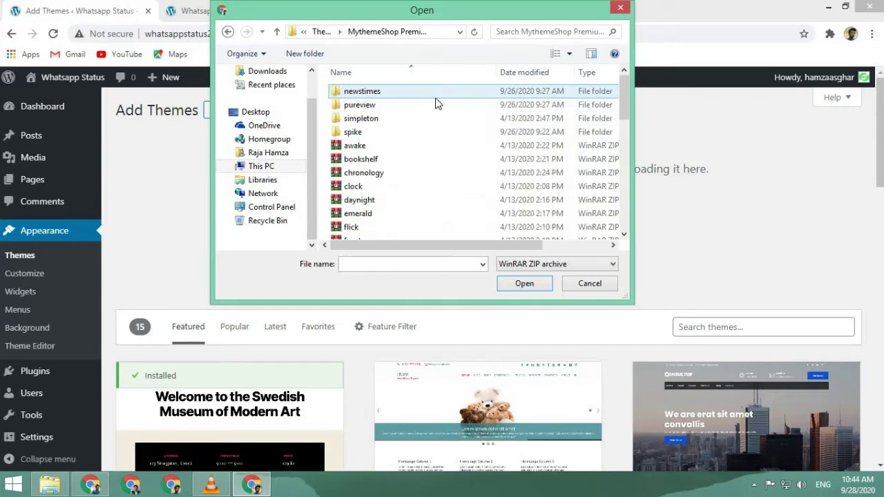
{"action": "scroll", "coordinate": [429, 127], "scroll_direction": "down", "scroll_amount": 4}
{"action": "scroll", "coordinate": [429, 125], "scroll_direction": "down", "scroll_amount": 4}
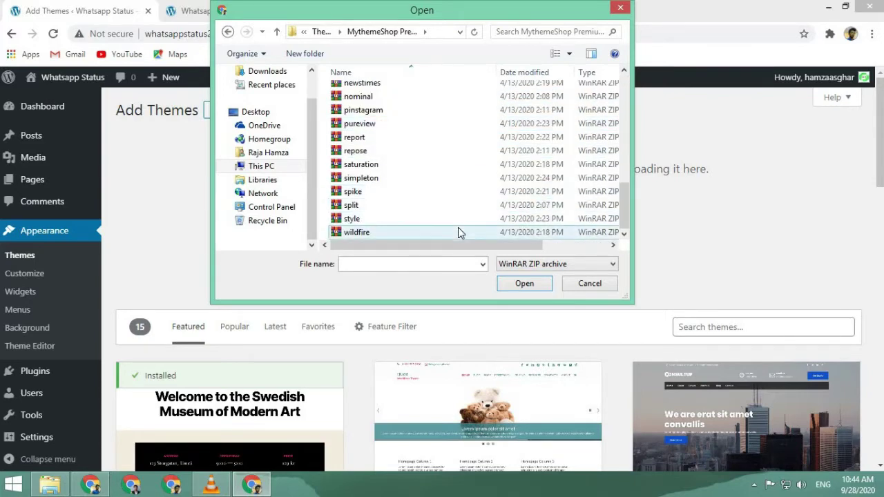
{"action": "scroll", "coordinate": [449, 193], "scroll_direction": "up", "scroll_amount": 1}
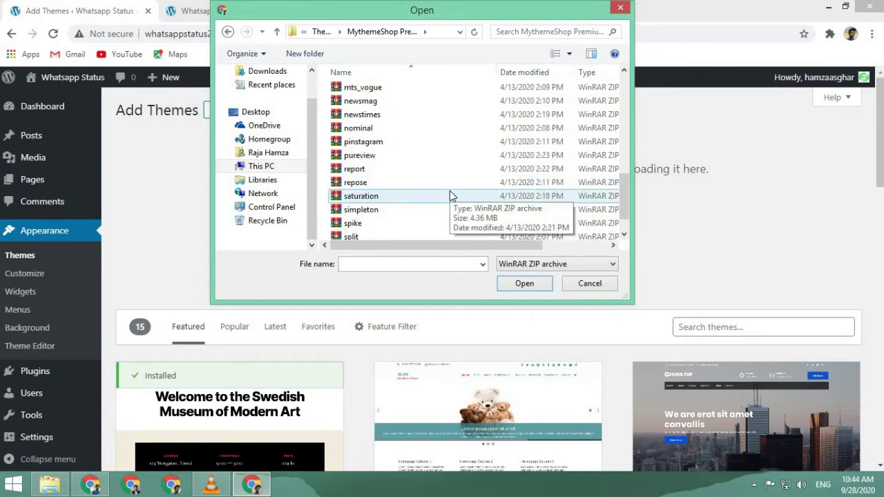
- Choose flick.zip as the theme file and start installing it
{"action": "left_click_drag", "start_coordinate": [620, 201], "coordinate": [607, 123]}
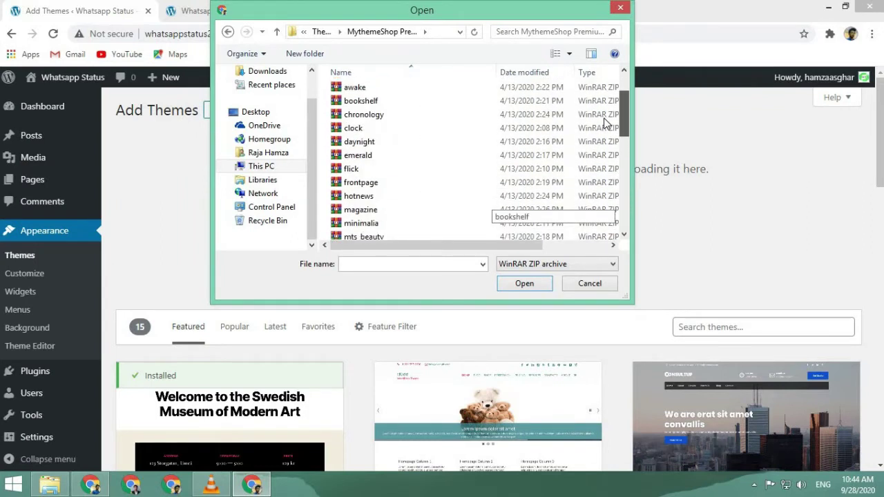
{"action": "left_click", "coordinate": [532, 167]}
{"action": "left_click", "coordinate": [533, 283]}
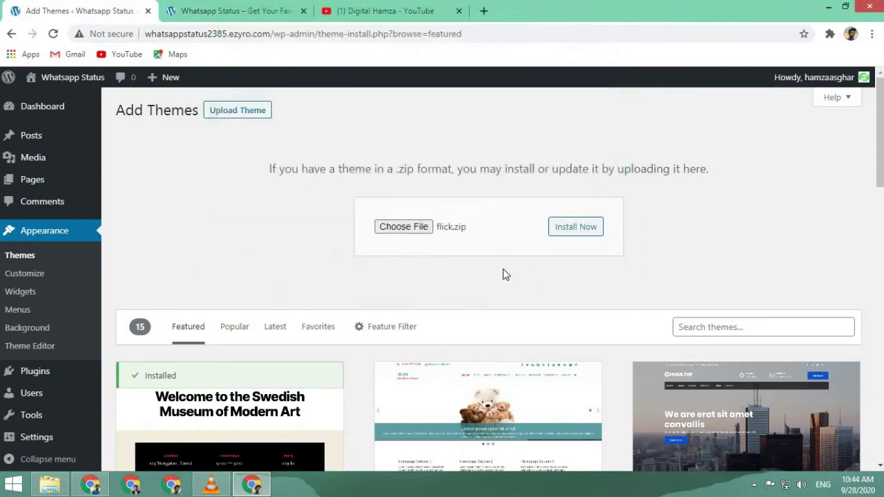
{"action": "left_click", "coordinate": [579, 228]}
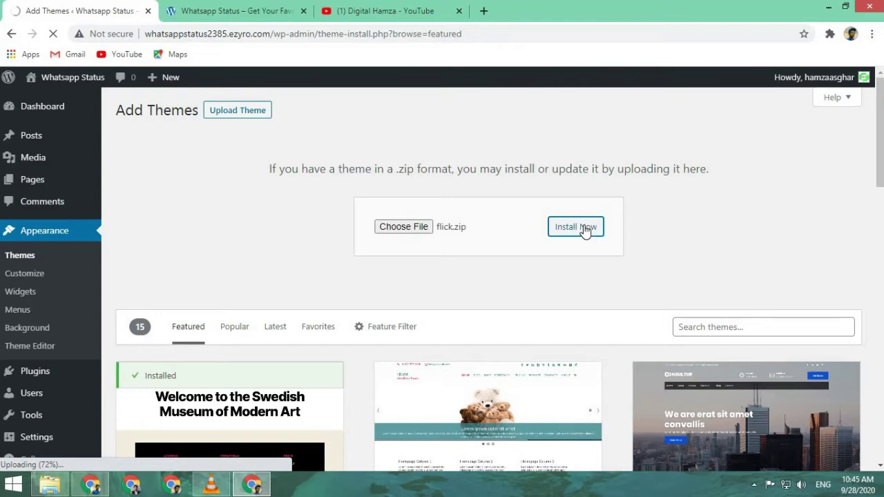
- Search Google for 'flick theme' in a new tab and open the mythemeshop Flick page
{"action": "left_click", "coordinate": [483, 10]}
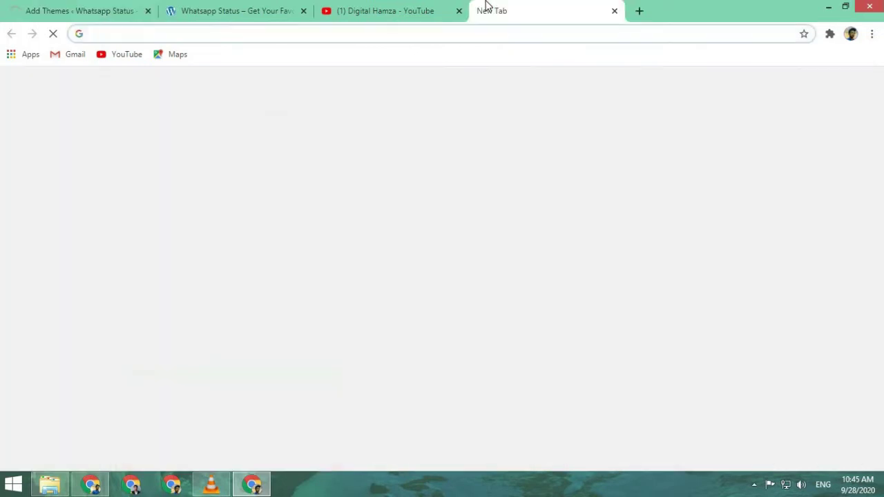
{"action": "type", "text": "flick theme"}
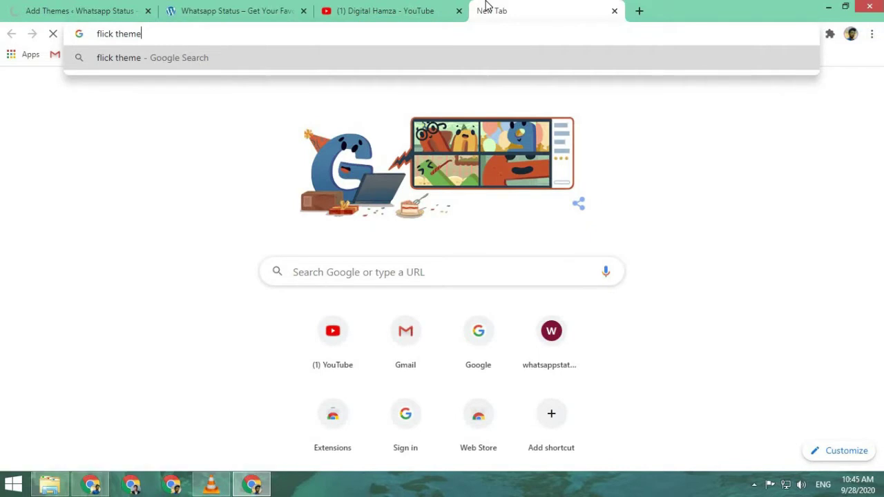
{"action": "key", "text": "Return"}
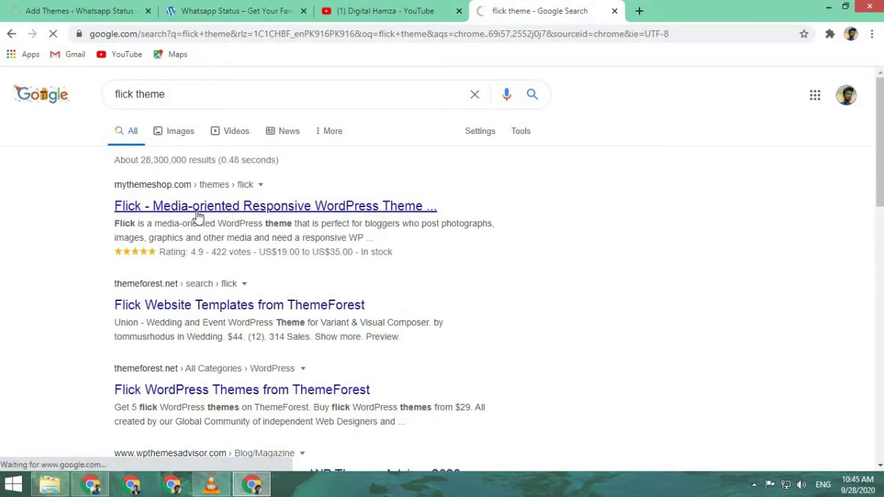
{"action": "left_click", "coordinate": [197, 210]}
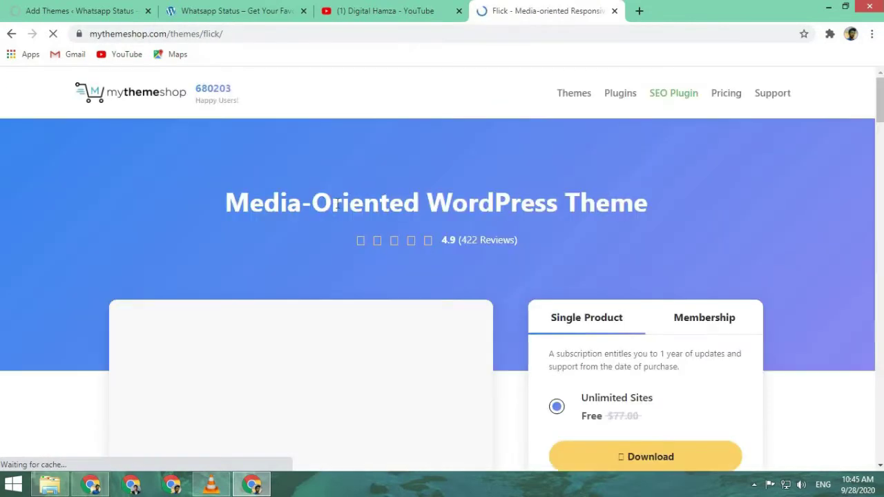
- Start the free Flick theme download, dismissing the notification permission prompt
{"action": "scroll", "coordinate": [333, 202], "scroll_direction": "down", "scroll_amount": 1}
{"action": "scroll", "coordinate": [426, 253], "scroll_direction": "down", "scroll_amount": 2}
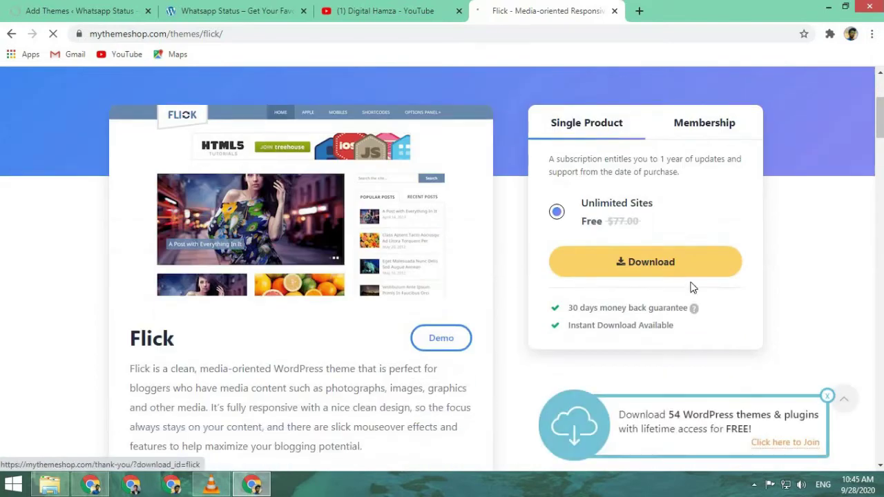
{"action": "scroll", "coordinate": [421, 273], "scroll_direction": "down", "scroll_amount": 1}
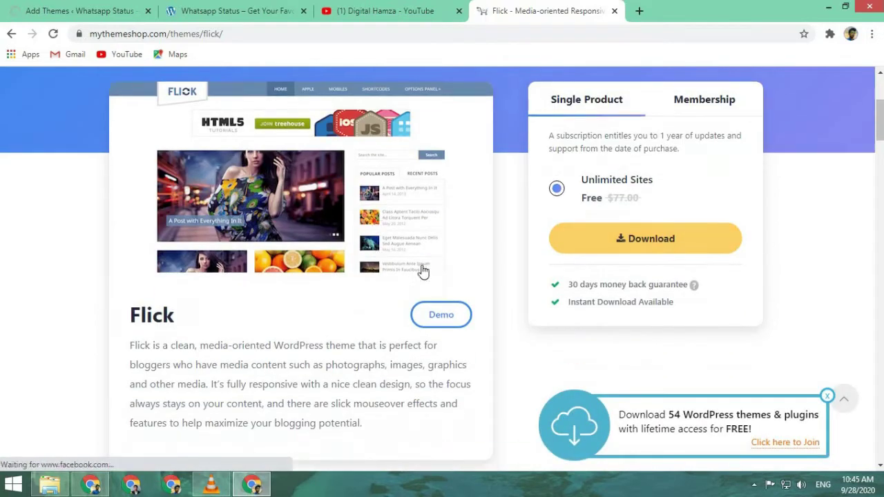
{"action": "left_click", "coordinate": [646, 199]}
{"action": "scroll", "coordinate": [539, 258], "scroll_direction": "up", "scroll_amount": 2}
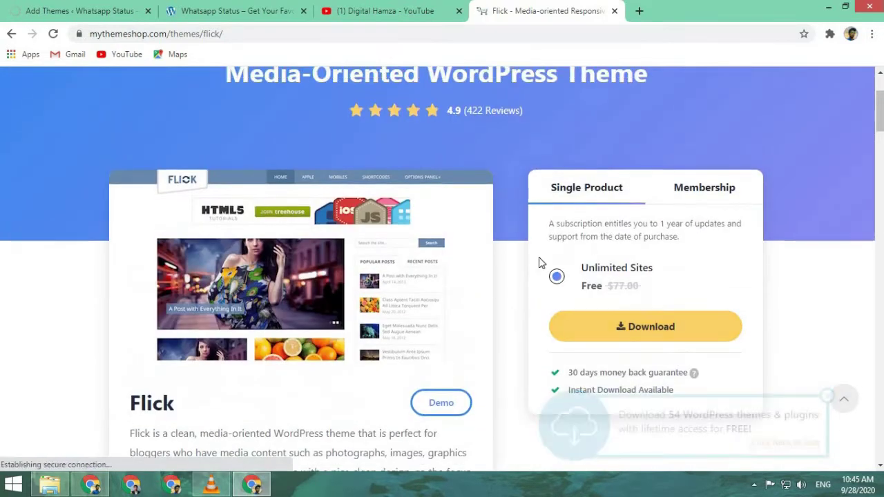
{"action": "scroll", "coordinate": [511, 208], "scroll_direction": "down", "scroll_amount": 1}
{"action": "left_click", "coordinate": [482, 148]}
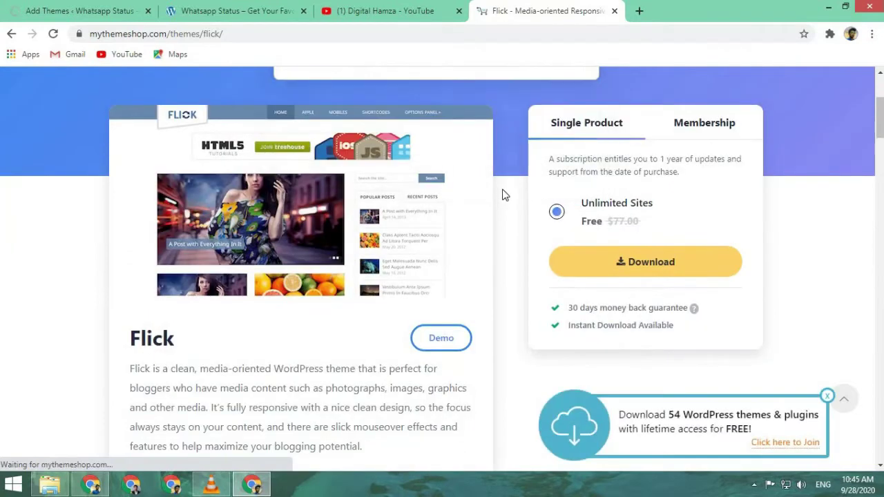
{"action": "left_click", "coordinate": [586, 262]}
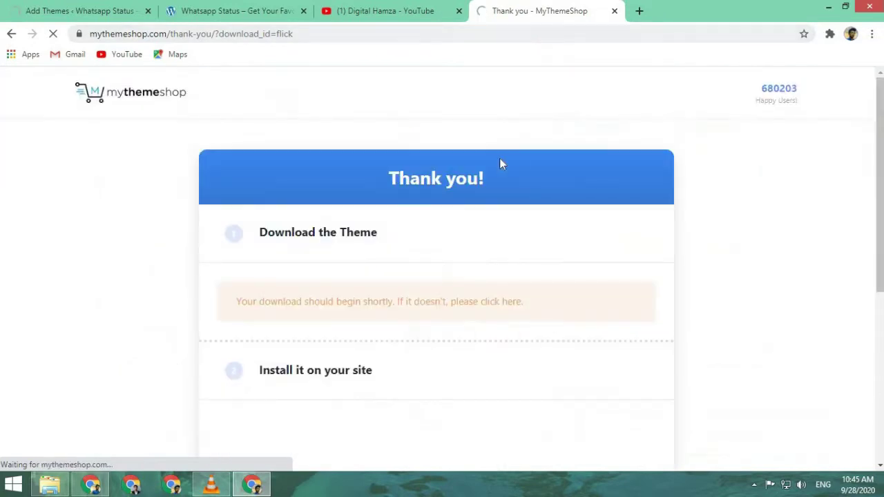
{"action": "scroll", "coordinate": [449, 180], "scroll_direction": "down", "scroll_amount": 2}
{"action": "left_click", "coordinate": [11, 35]}
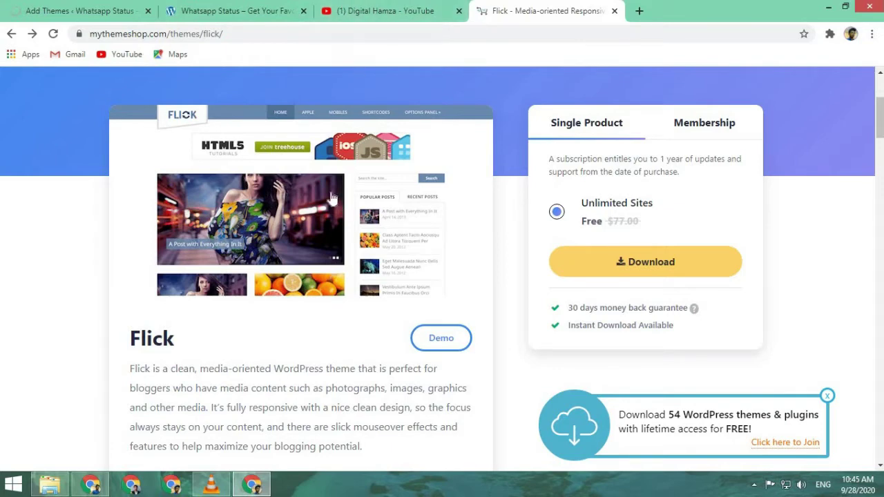
- Check the WordPress Add Themes upload tab, then look back over the Flick theme page
{"action": "left_click", "coordinate": [221, 11]}
{"action": "left_click", "coordinate": [129, 17]}
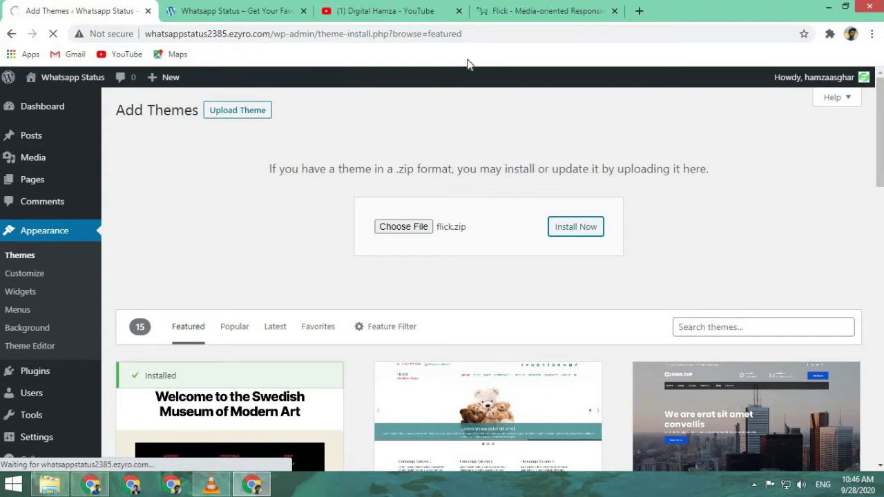
{"action": "left_click", "coordinate": [561, 11]}
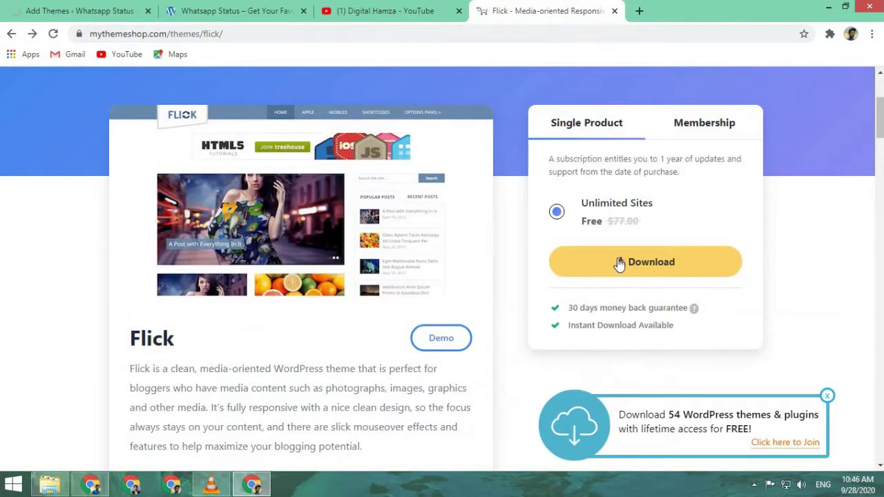
{"action": "scroll", "coordinate": [667, 107], "scroll_direction": "up", "scroll_amount": 3}
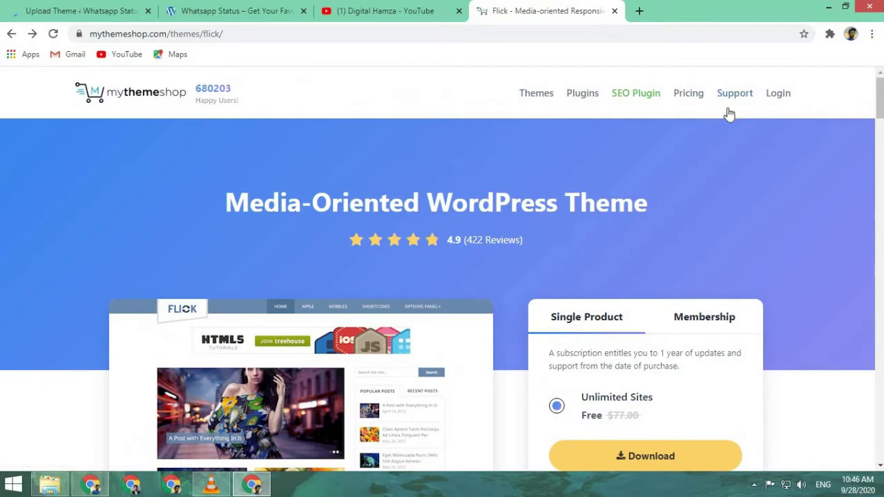
{"action": "scroll", "coordinate": [628, 290], "scroll_direction": "down", "scroll_amount": 3}
- Activate the newly installed Flick theme from the installation results page
{"action": "left_click", "coordinate": [131, 10]}
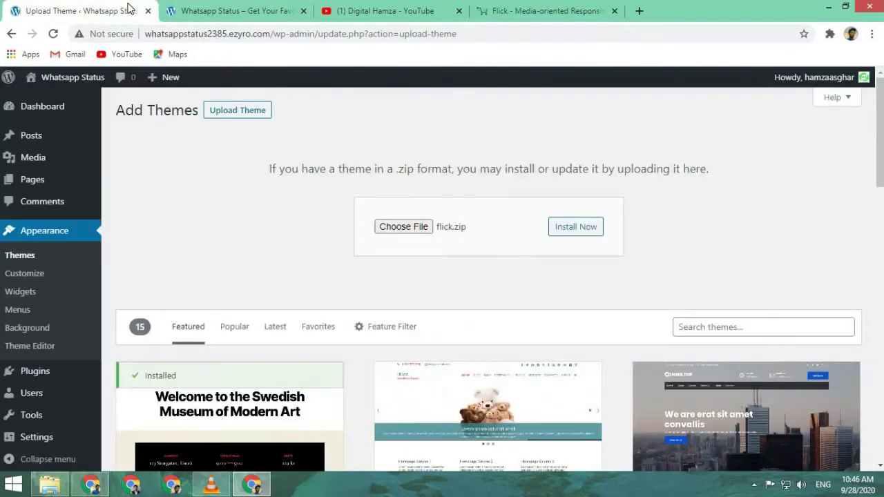
{"action": "left_click", "coordinate": [183, 199]}
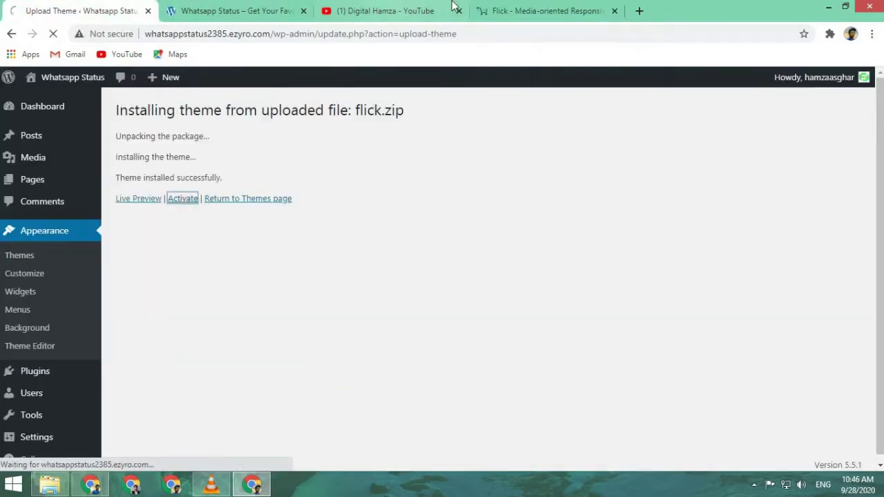
{"action": "left_click", "coordinate": [515, 8]}
{"action": "left_click", "coordinate": [82, 10]}
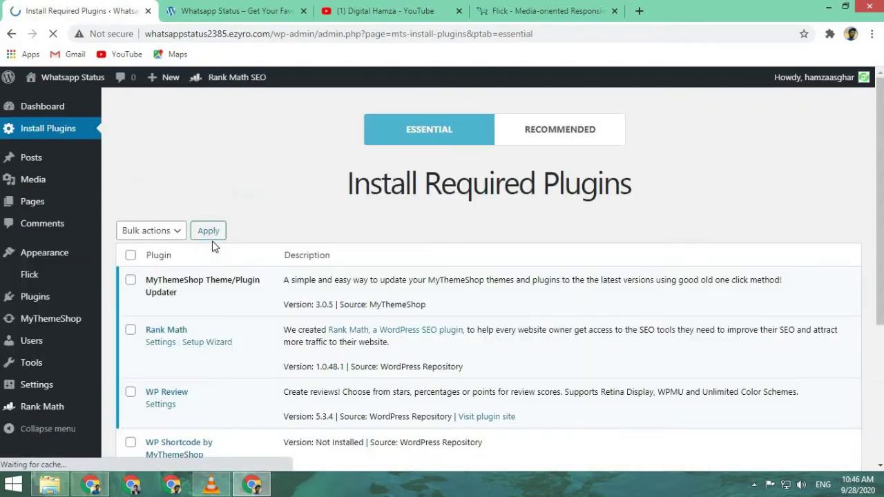
- Dismiss the Awesomeness popup and tick Rank Math in the required plugins list
{"action": "scroll", "coordinate": [242, 297], "scroll_direction": "down", "scroll_amount": 3}
{"action": "scroll", "coordinate": [271, 347], "scroll_direction": "up", "scroll_amount": 2}
{"action": "left_click", "coordinate": [271, 347]}
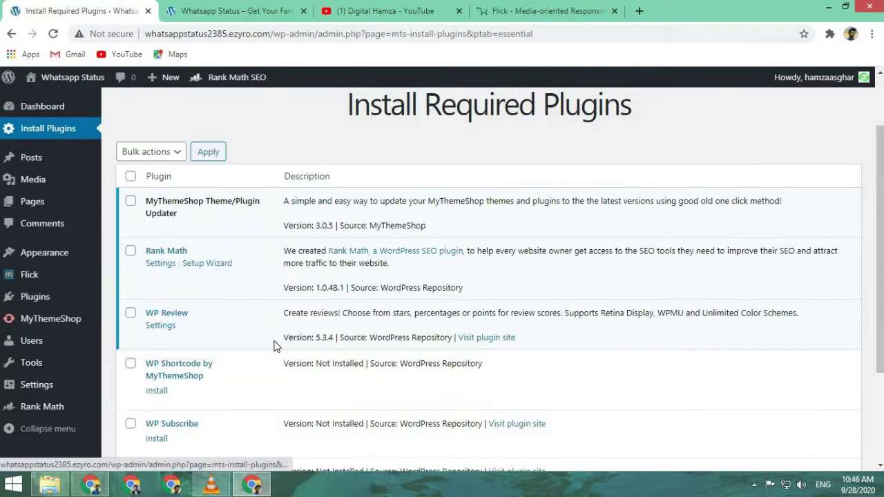
{"action": "scroll", "coordinate": [221, 363], "scroll_direction": "down", "scroll_amount": 1}
{"action": "scroll", "coordinate": [213, 352], "scroll_direction": "up", "scroll_amount": 2}
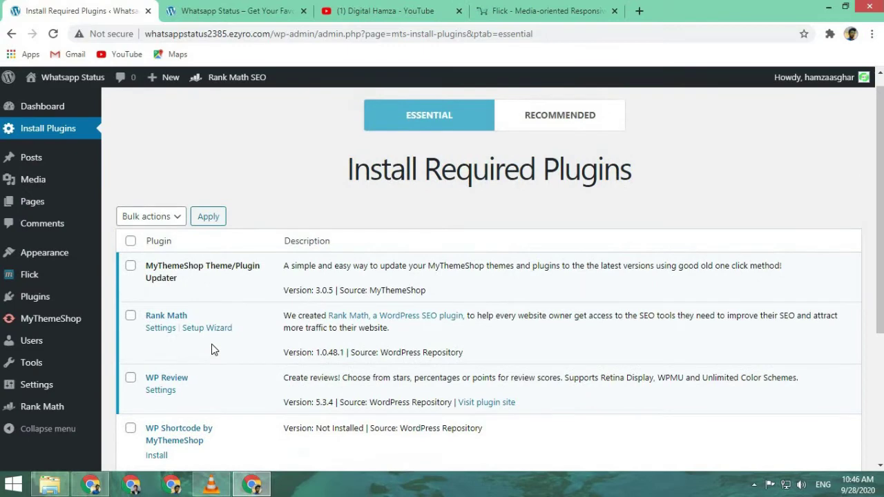
{"action": "left_click", "coordinate": [131, 316]}
- Reload the Whatsapp Status front page to show the Flick theme
{"action": "scroll", "coordinate": [228, 248], "scroll_direction": "down", "scroll_amount": 3}
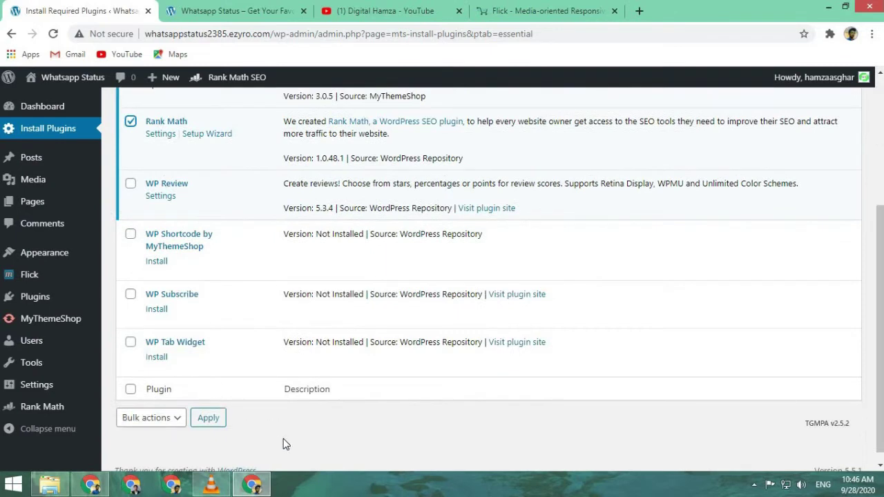
{"action": "left_click", "coordinate": [208, 11]}
{"action": "left_click", "coordinate": [54, 33]}
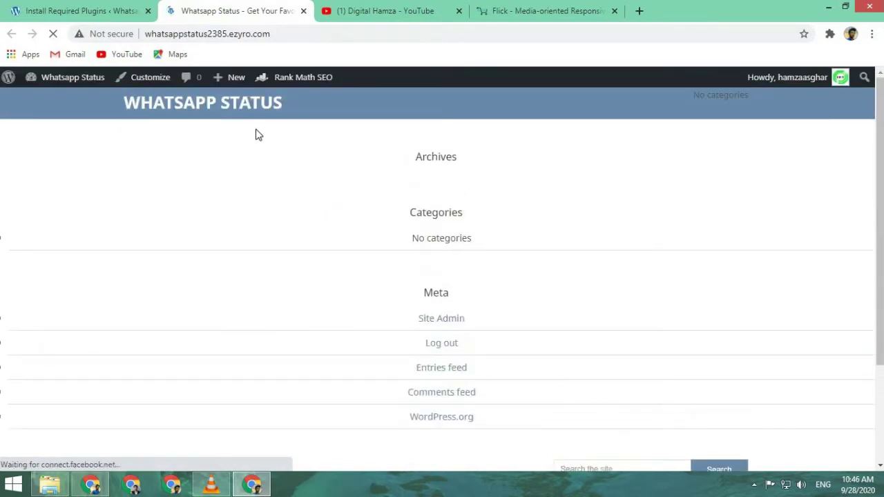
- Launch the Customizer from the admin bar, then return to the Install Required Plugins page
{"action": "scroll", "coordinate": [316, 141], "scroll_direction": "down", "scroll_amount": 2}
{"action": "scroll", "coordinate": [365, 250], "scroll_direction": "down", "scroll_amount": 2}
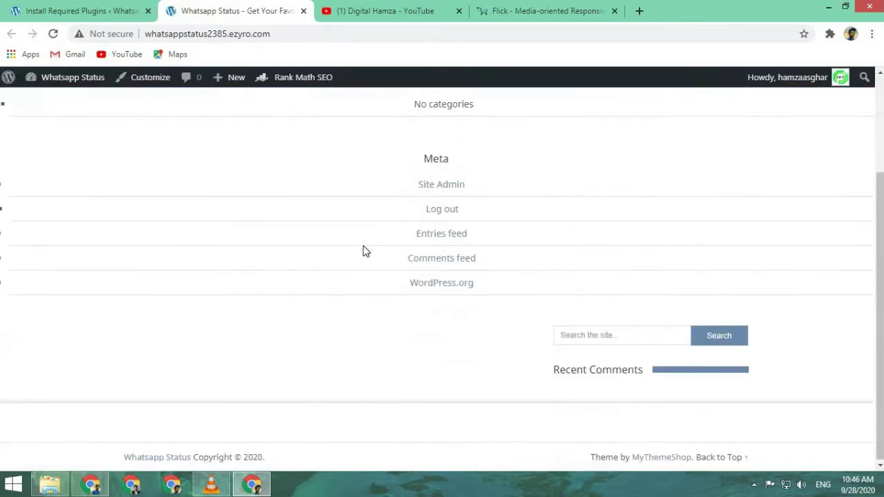
{"action": "left_click", "coordinate": [145, 80]}
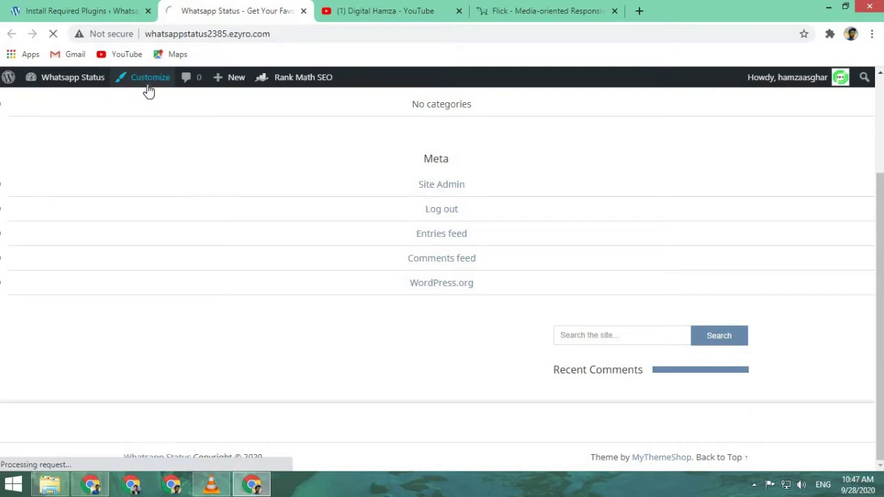
{"action": "scroll", "coordinate": [478, 293], "scroll_direction": "up", "scroll_amount": 2}
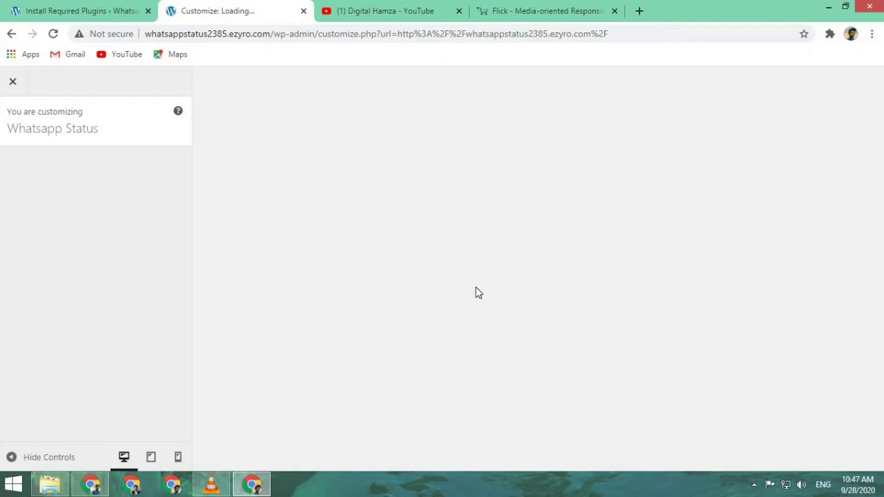
{"action": "left_click", "coordinate": [42, 8]}
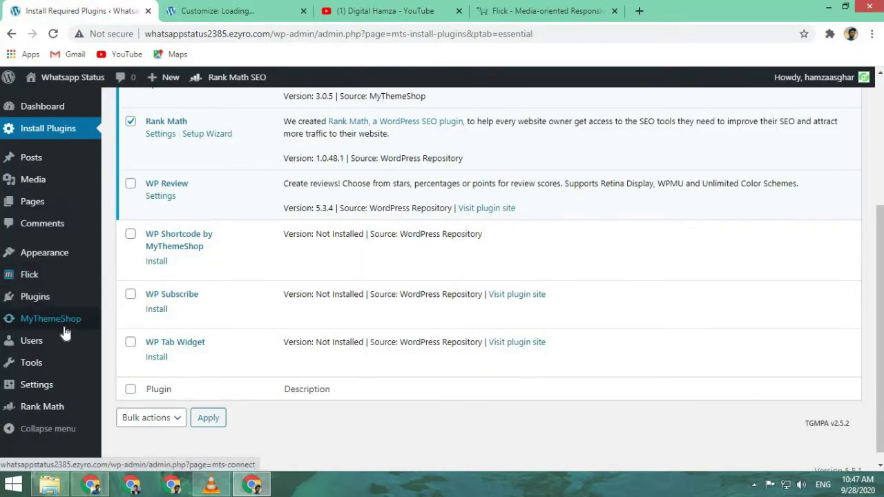
- Open Flick > Theme Options and review the General Settings header code, footer code and copyright fields
{"action": "left_click", "coordinate": [48, 284]}
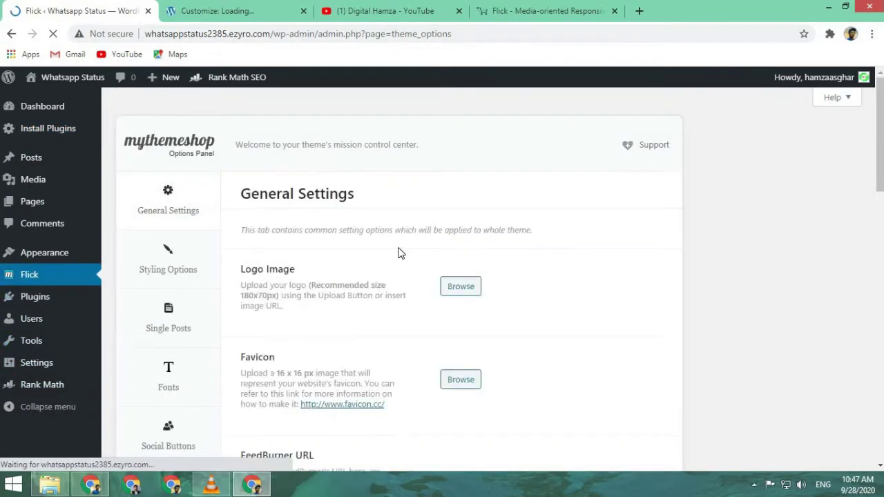
{"action": "scroll", "coordinate": [398, 255], "scroll_direction": "down", "scroll_amount": 1}
{"action": "scroll", "coordinate": [399, 256], "scroll_direction": "down", "scroll_amount": 2}
{"action": "scroll", "coordinate": [399, 256], "scroll_direction": "up", "scroll_amount": 2}
{"action": "scroll", "coordinate": [399, 256], "scroll_direction": "down", "scroll_amount": 1}
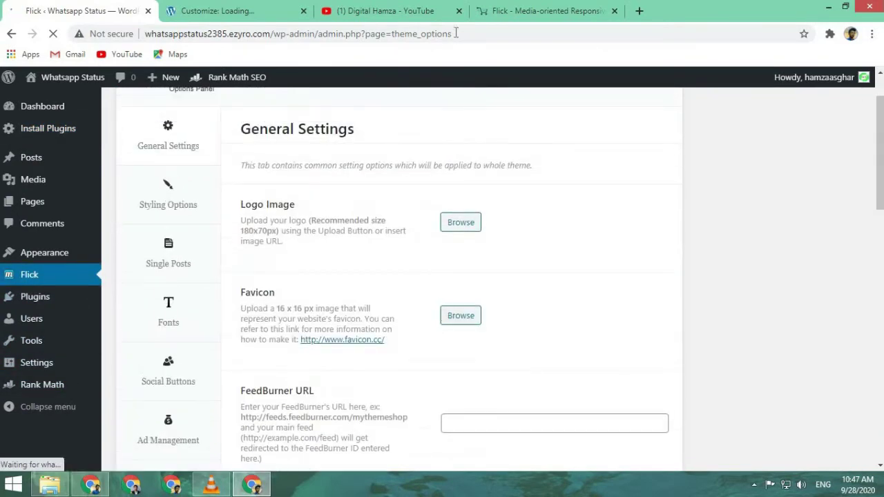
{"action": "scroll", "coordinate": [428, 298], "scroll_direction": "down", "scroll_amount": 1}
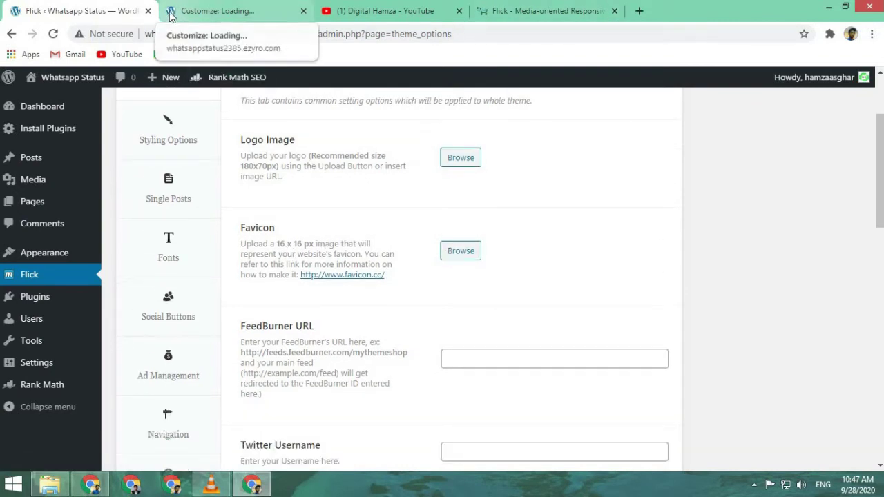
{"action": "scroll", "coordinate": [211, 197], "scroll_direction": "up", "scroll_amount": 2}
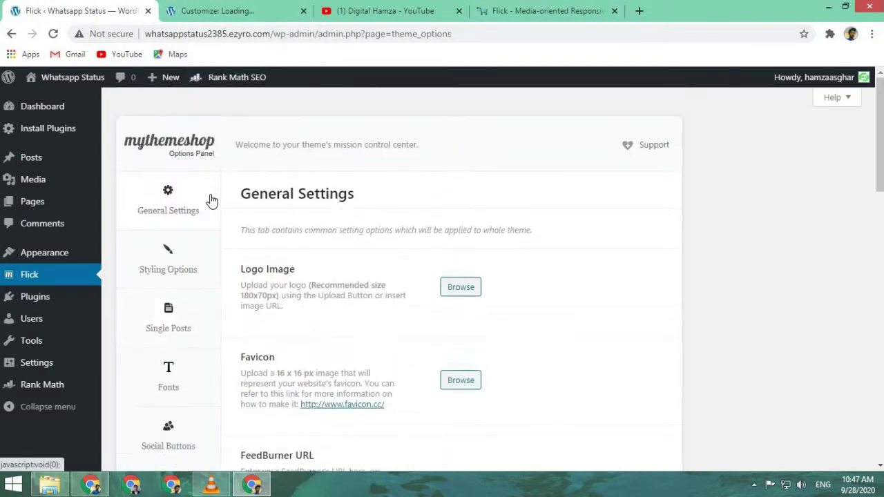
{"action": "scroll", "coordinate": [233, 281], "scroll_direction": "down", "scroll_amount": 6}
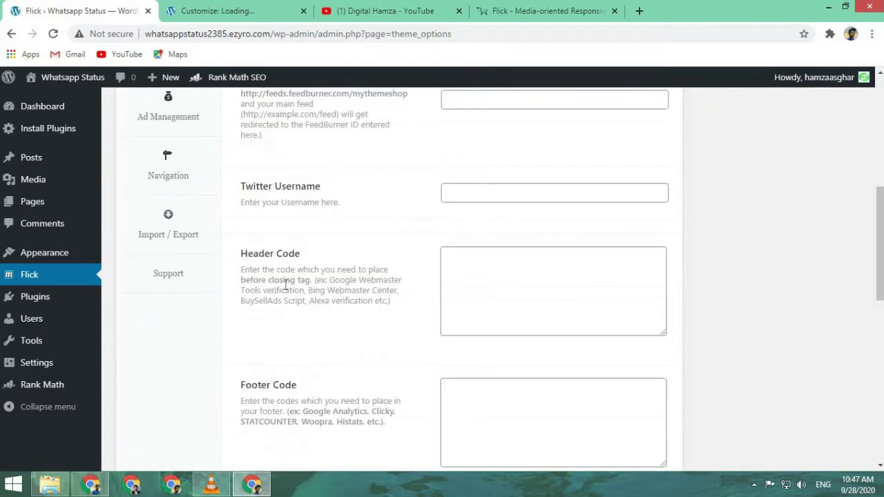
{"action": "left_click", "coordinate": [479, 284]}
{"action": "left_click", "coordinate": [545, 405]}
{"action": "scroll", "coordinate": [546, 405], "scroll_direction": "down", "scroll_amount": 1}
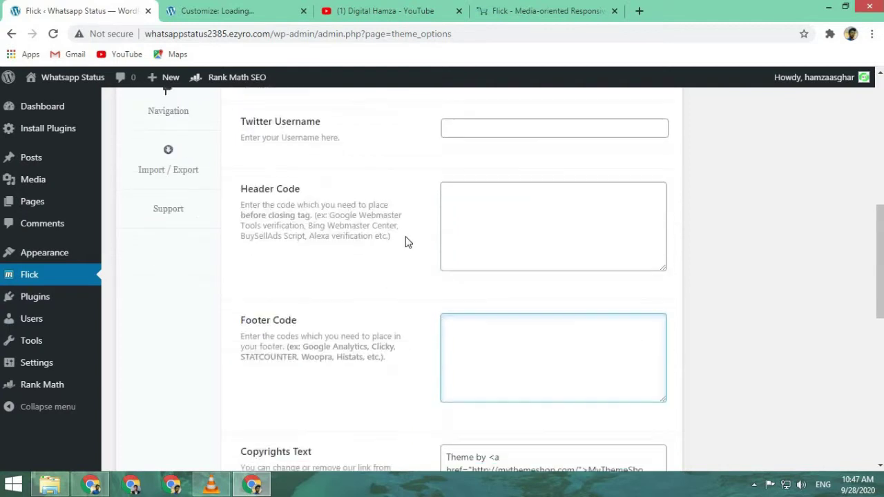
{"action": "scroll", "coordinate": [410, 308], "scroll_direction": "down", "scroll_amount": 3}
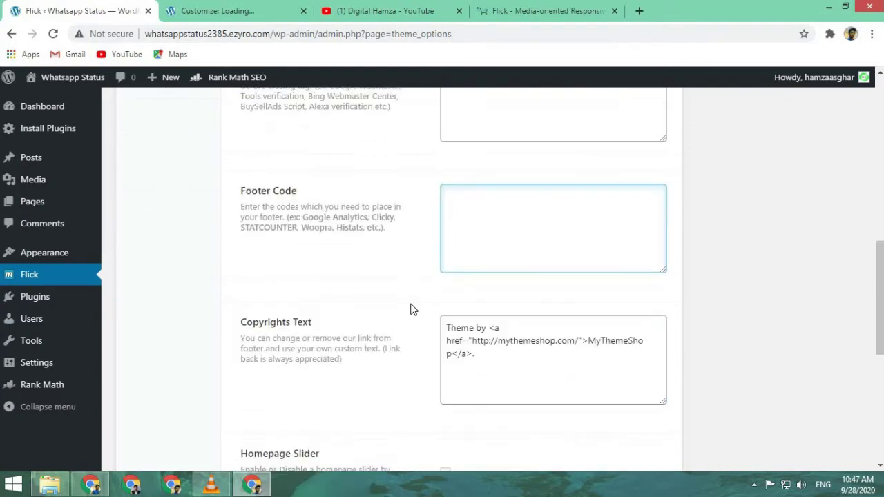
{"action": "scroll", "coordinate": [413, 310], "scroll_direction": "up", "scroll_amount": 2}
{"action": "scroll", "coordinate": [411, 310], "scroll_direction": "down", "scroll_amount": 2}
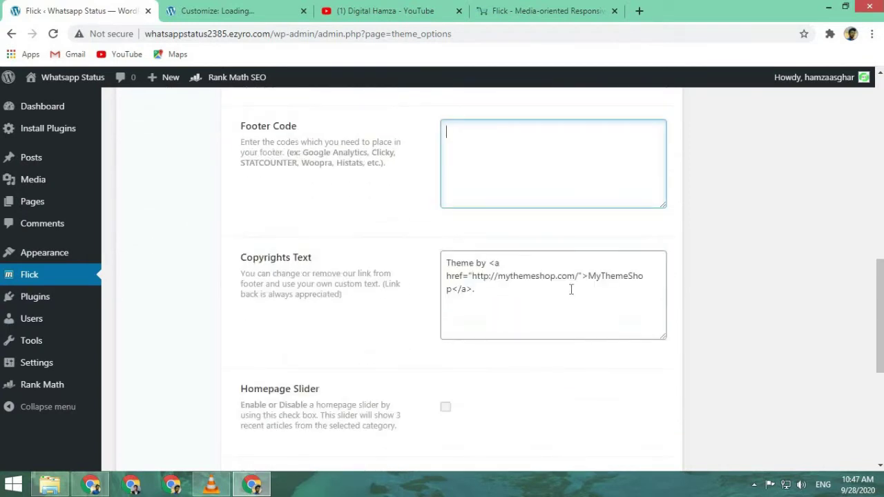
- Replace the default Copyrights Text with 'Copyright@2020 BY' followed by the channel's name
{"action": "left_click_drag", "start_coordinate": [583, 300], "coordinate": [429, 263]}
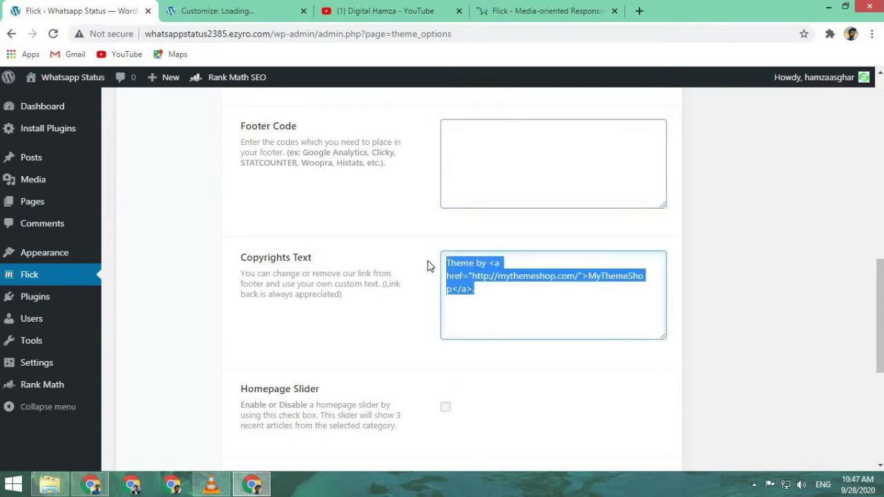
{"action": "key", "text": "BackSpace"}
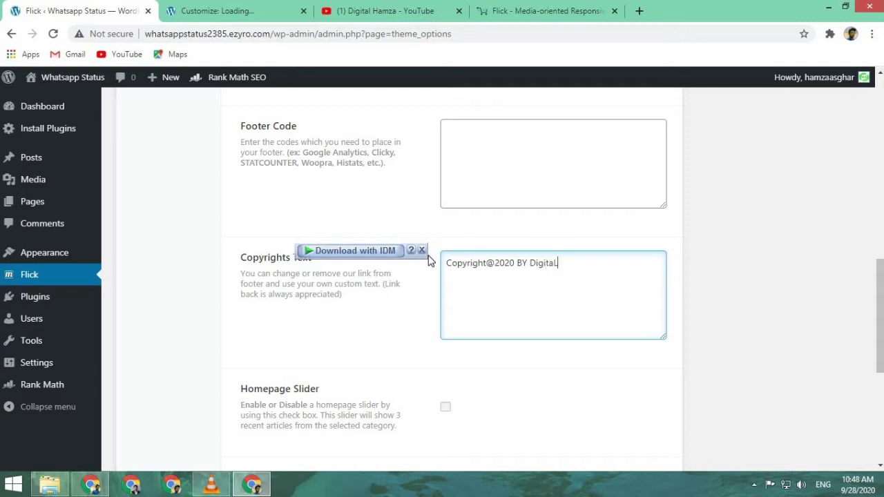
{"action": "type", "text": "amza"}
{"action": "left_click", "coordinate": [348, 335]}
- Scroll through General Settings, moving between the Header Code and Footer Code fields
{"action": "scroll", "coordinate": [367, 438], "scroll_direction": "down", "scroll_amount": 2}
{"action": "scroll", "coordinate": [391, 437], "scroll_direction": "down", "scroll_amount": 2}
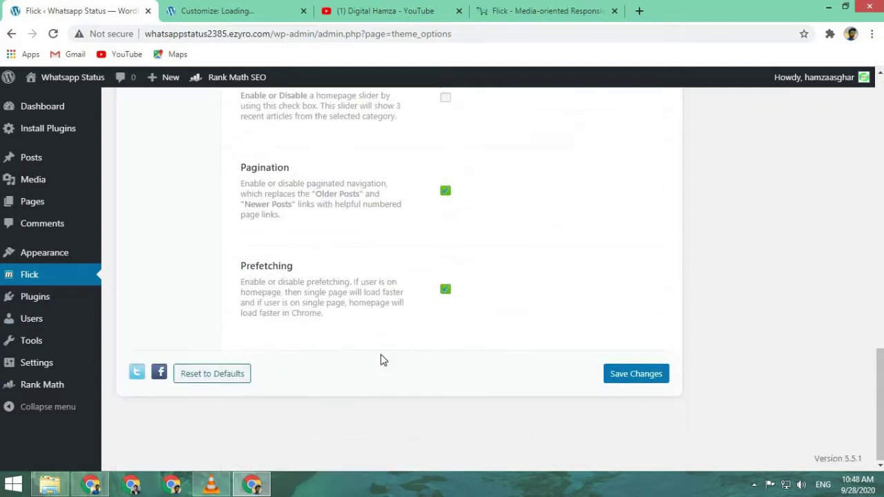
{"action": "scroll", "coordinate": [438, 292], "scroll_direction": "up", "scroll_amount": 2}
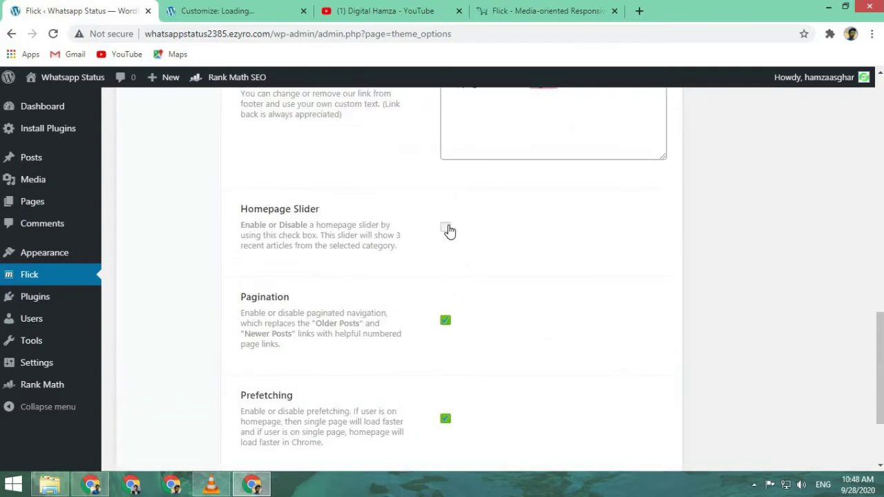
{"action": "scroll", "coordinate": [418, 255], "scroll_direction": "up", "scroll_amount": 3}
{"action": "scroll", "coordinate": [423, 257], "scroll_direction": "up", "scroll_amount": 3}
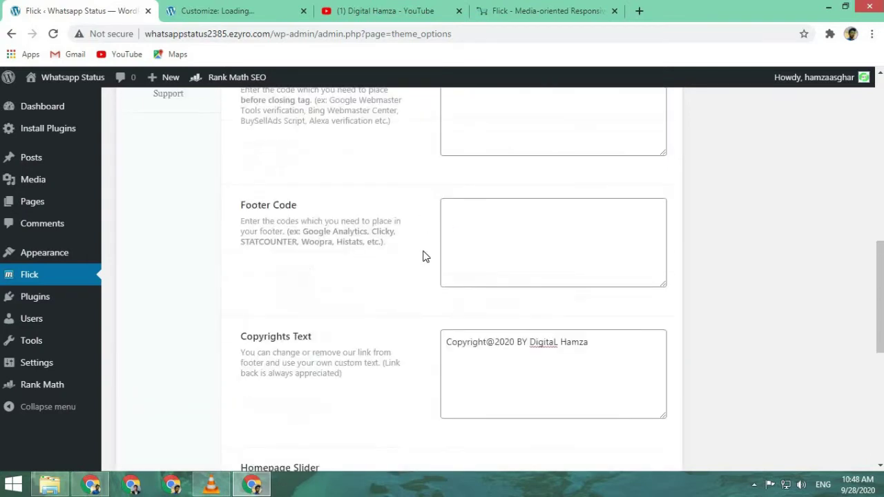
{"action": "left_click", "coordinate": [492, 228]}
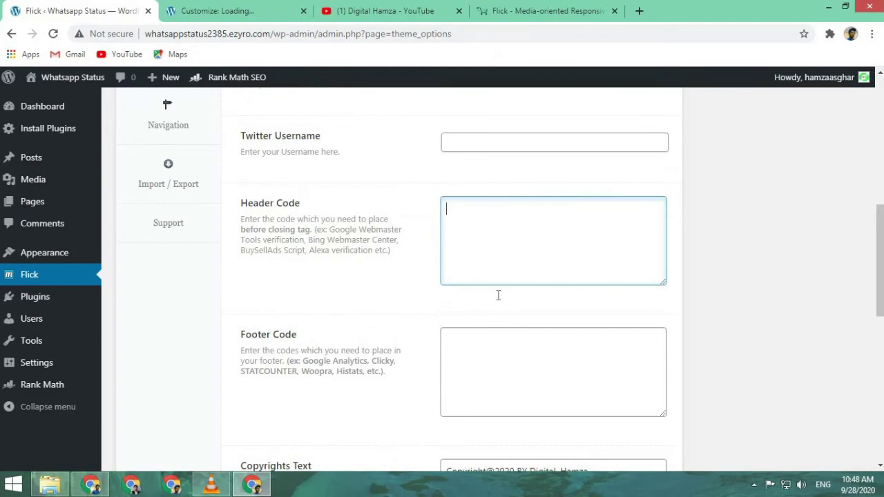
{"action": "left_click", "coordinate": [518, 383]}
{"action": "left_click", "coordinate": [495, 227]}
{"action": "left_click", "coordinate": [537, 359]}
{"action": "left_click", "coordinate": [516, 249]}
{"action": "left_click", "coordinate": [546, 341]}
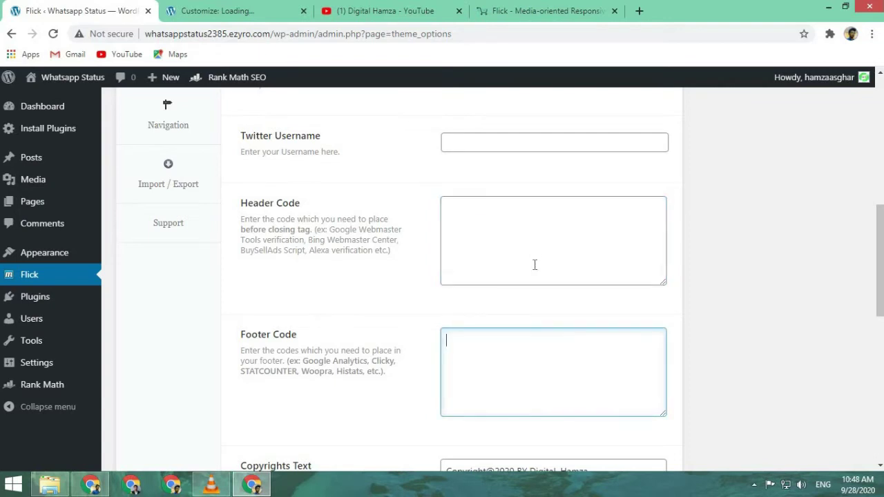
{"action": "left_click", "coordinate": [555, 231]}
{"action": "left_click", "coordinate": [564, 379]}
{"action": "left_click", "coordinate": [546, 249]}
{"action": "left_click", "coordinate": [553, 361]}
{"action": "left_click", "coordinate": [523, 227]}
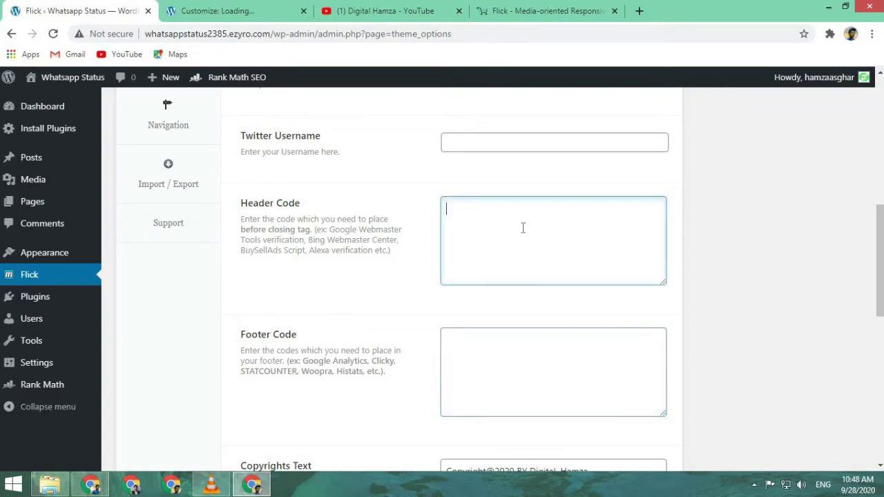
{"action": "left_click", "coordinate": [469, 335]}
{"action": "scroll", "coordinate": [414, 311], "scroll_direction": "up", "scroll_amount": 3}
{"action": "scroll", "coordinate": [383, 287], "scroll_direction": "up", "scroll_amount": 1}
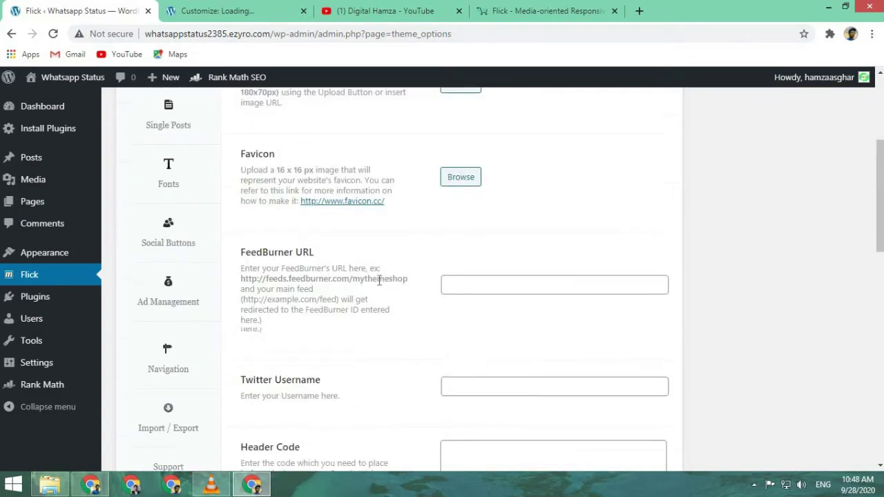
{"action": "scroll", "coordinate": [207, 235], "scroll_direction": "down", "scroll_amount": 1}
{"action": "scroll", "coordinate": [216, 221], "scroll_direction": "up", "scroll_amount": 2}
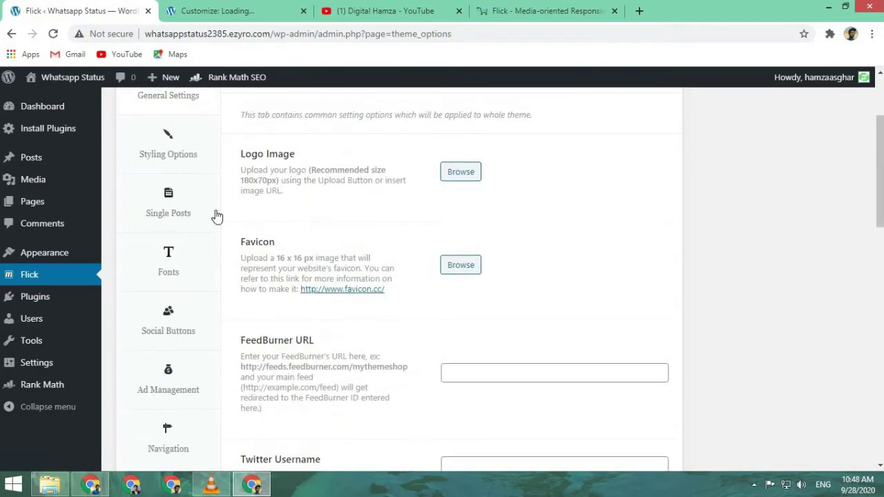
- In Styling Options, choose the third background pattern in the first row
{"action": "left_click", "coordinate": [181, 169]}
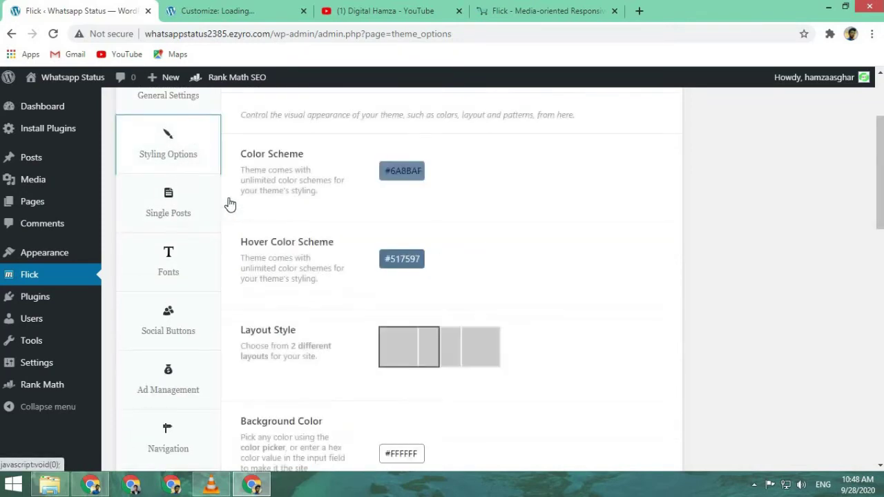
{"action": "scroll", "coordinate": [306, 228], "scroll_direction": "down", "scroll_amount": 2}
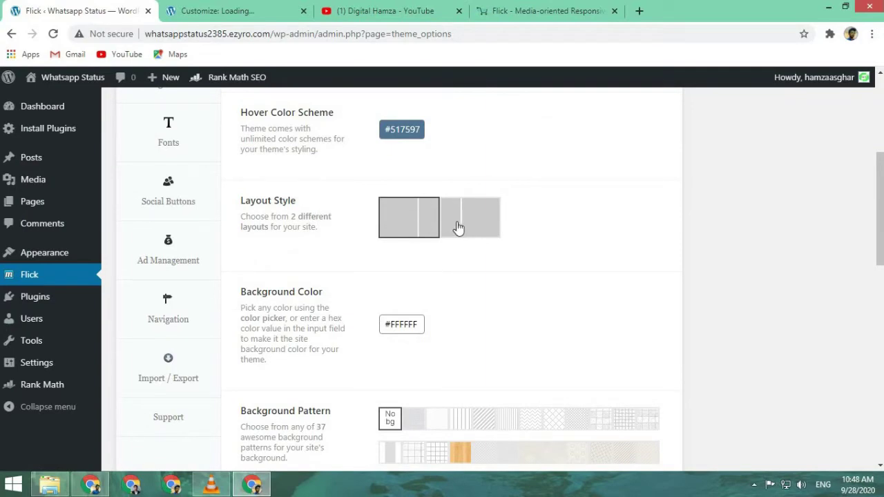
{"action": "scroll", "coordinate": [456, 229], "scroll_direction": "down", "scroll_amount": 3}
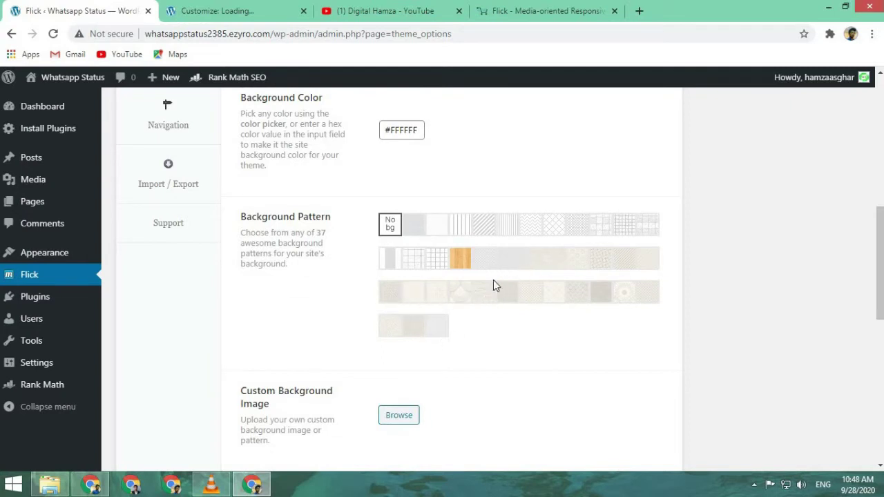
{"action": "left_click", "coordinate": [438, 234]}
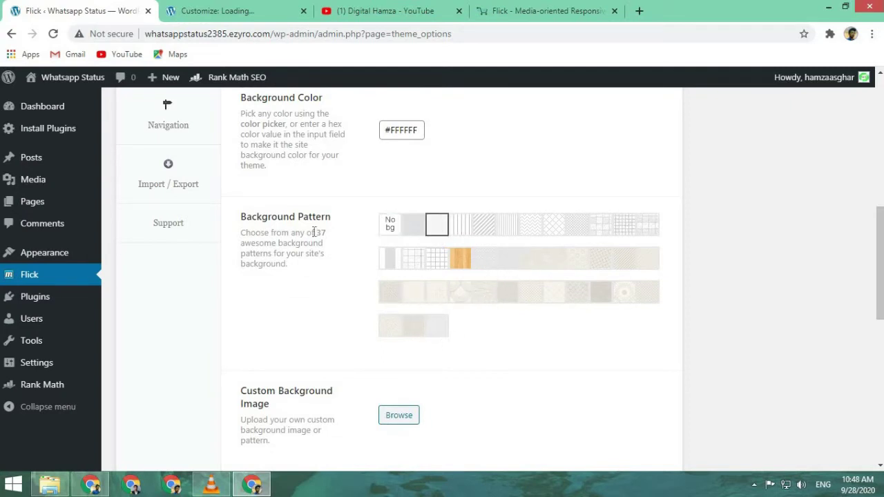
{"action": "scroll", "coordinate": [320, 343], "scroll_direction": "down", "scroll_amount": 2}
{"action": "scroll", "coordinate": [320, 344], "scroll_direction": "up", "scroll_amount": 2}
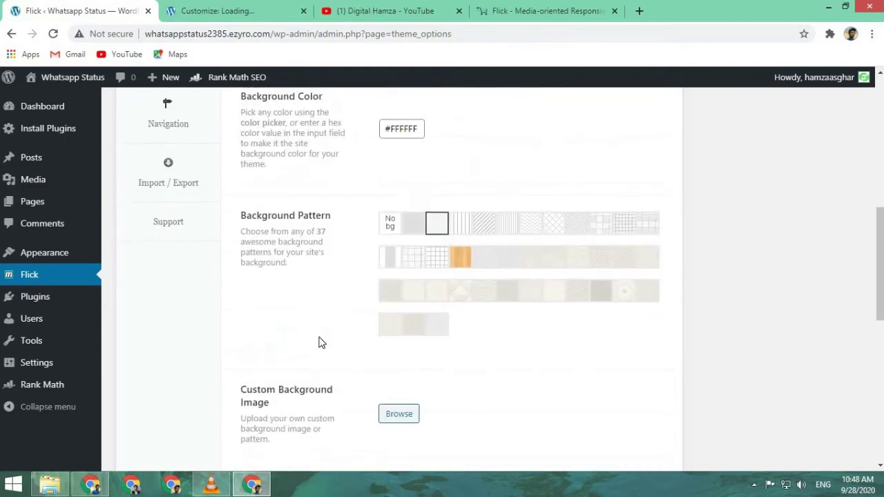
{"action": "scroll", "coordinate": [320, 343], "scroll_direction": "down", "scroll_amount": 1}
{"action": "scroll", "coordinate": [320, 340], "scroll_direction": "up", "scroll_amount": 1}
{"action": "scroll", "coordinate": [320, 340], "scroll_direction": "down", "scroll_amount": 5}
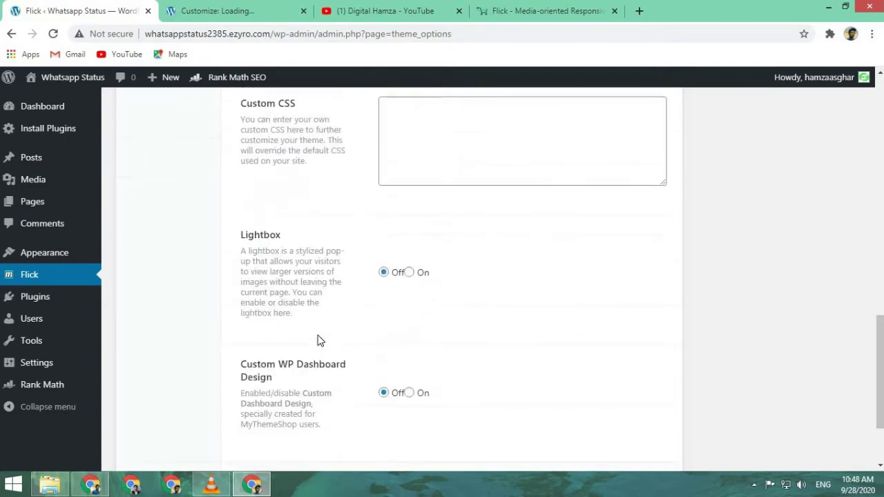
{"action": "scroll", "coordinate": [318, 339], "scroll_direction": "up", "scroll_amount": 10}
- Review the Single Posts, Fonts, Ad Management and Navigation theme settings
{"action": "left_click", "coordinate": [200, 284]}
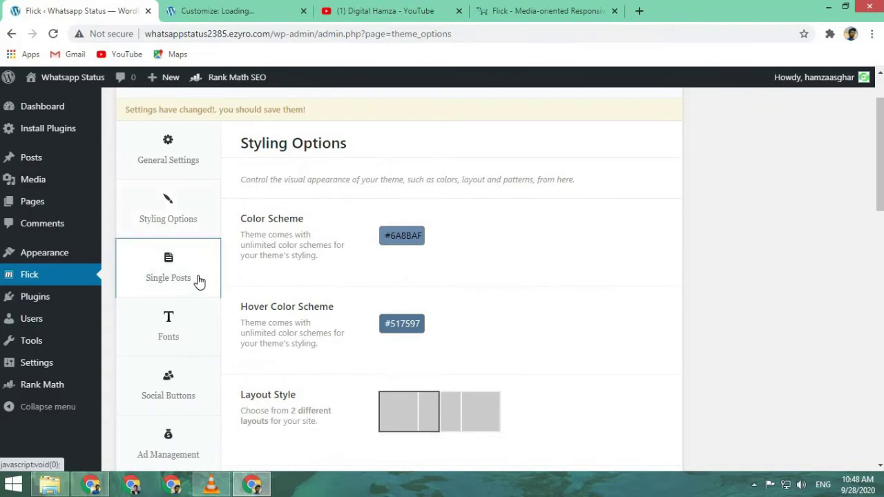
{"action": "scroll", "coordinate": [354, 308], "scroll_direction": "down", "scroll_amount": 1}
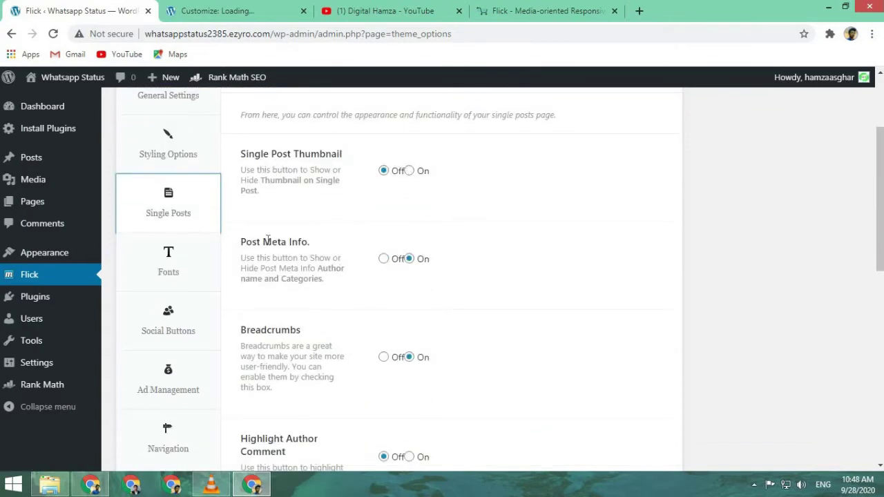
{"action": "scroll", "coordinate": [332, 249], "scroll_direction": "down", "scroll_amount": 2}
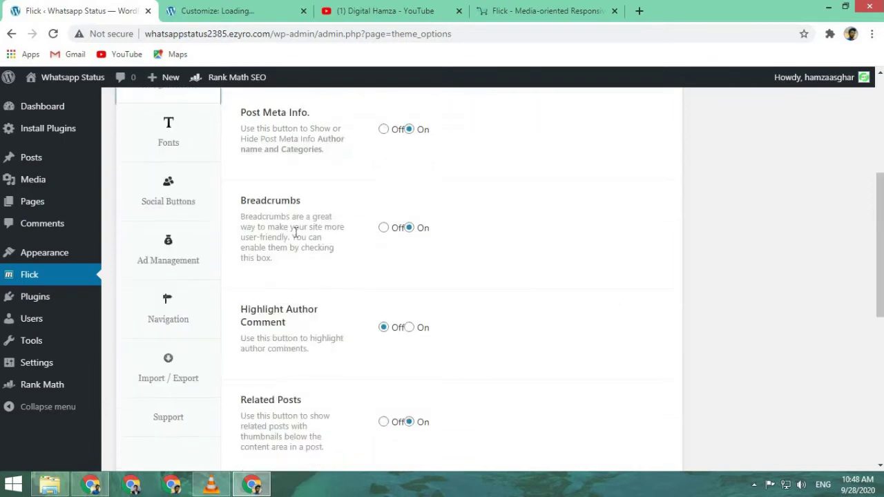
{"action": "scroll", "coordinate": [312, 243], "scroll_direction": "down", "scroll_amount": 3}
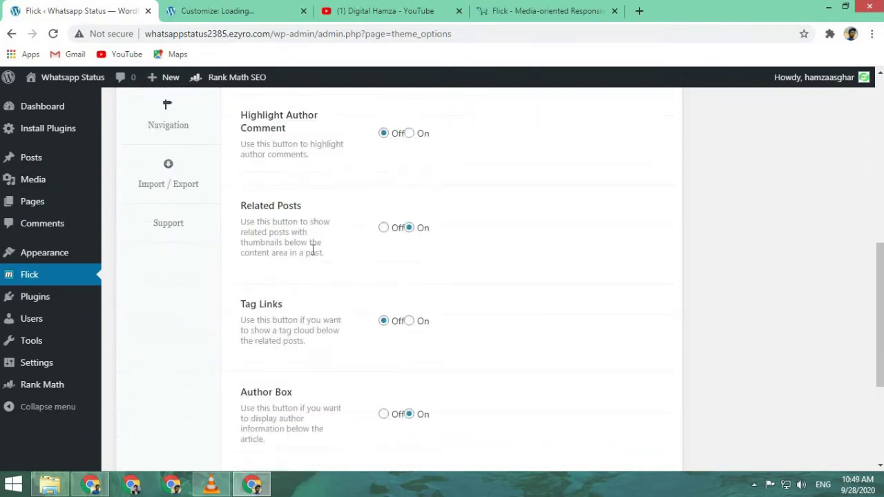
{"action": "scroll", "coordinate": [304, 256], "scroll_direction": "up", "scroll_amount": 7}
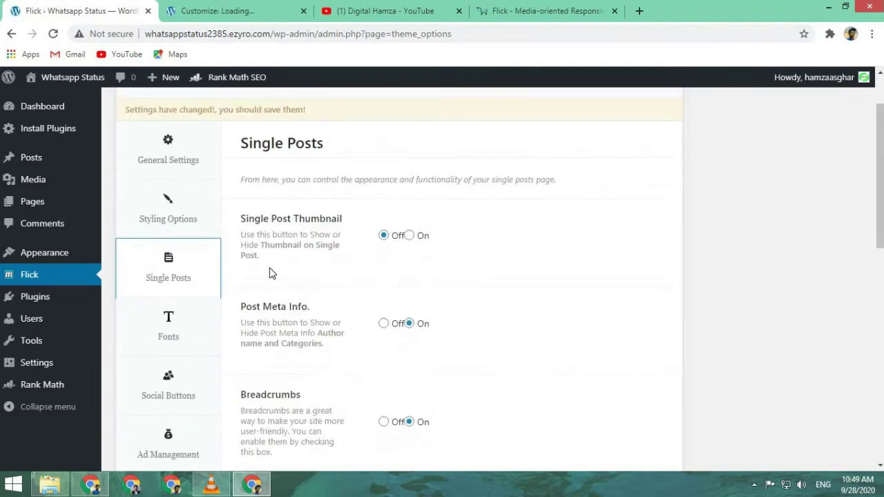
{"action": "scroll", "coordinate": [200, 249], "scroll_direction": "down", "scroll_amount": 3}
{"action": "left_click", "coordinate": [178, 218]}
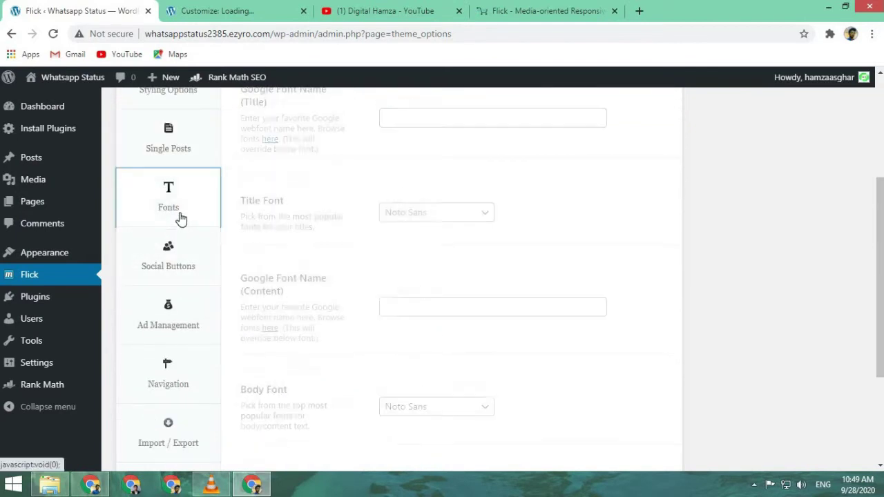
{"action": "scroll", "coordinate": [307, 257], "scroll_direction": "up", "scroll_amount": 1}
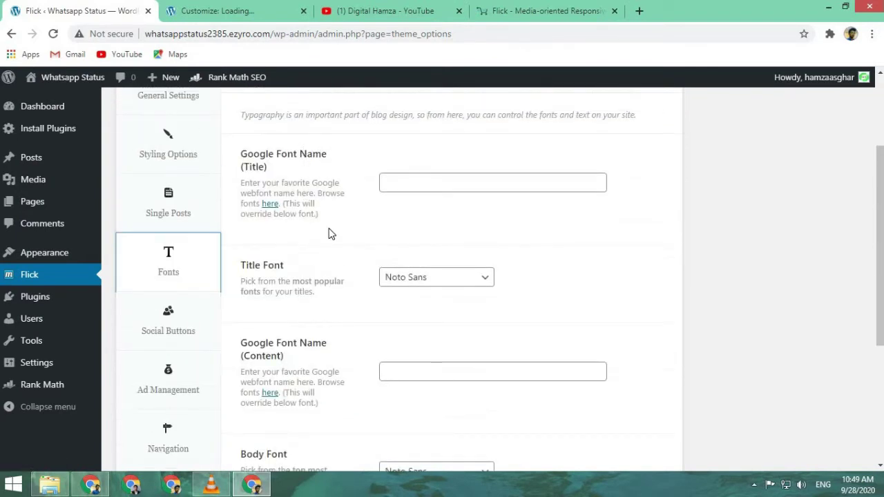
{"action": "scroll", "coordinate": [330, 233], "scroll_direction": "down", "scroll_amount": 3}
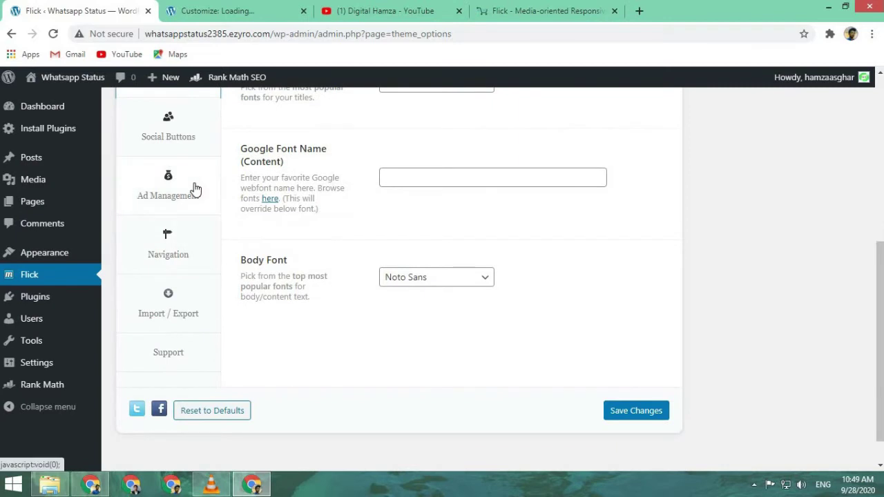
{"action": "left_click", "coordinate": [195, 190]}
{"action": "left_click", "coordinate": [174, 255]}
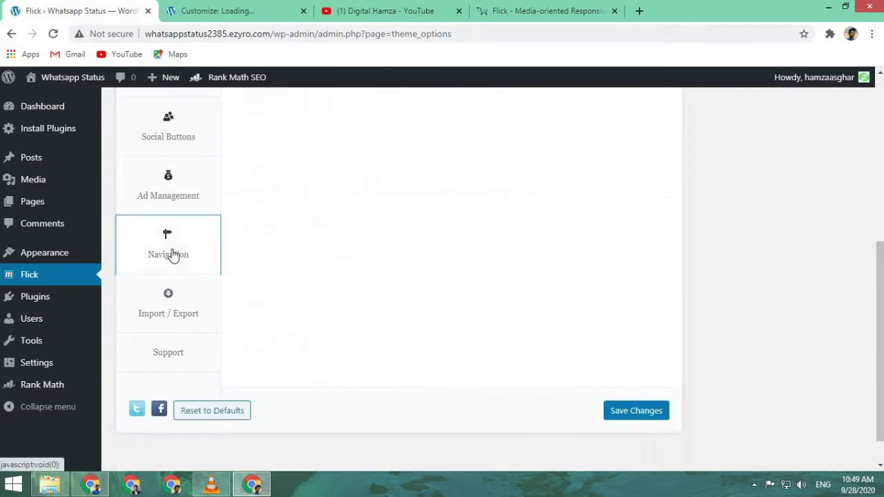
- Save the Flick theme options and reload the site customizer
{"action": "left_click", "coordinate": [642, 416]}
{"action": "left_click", "coordinate": [644, 418]}
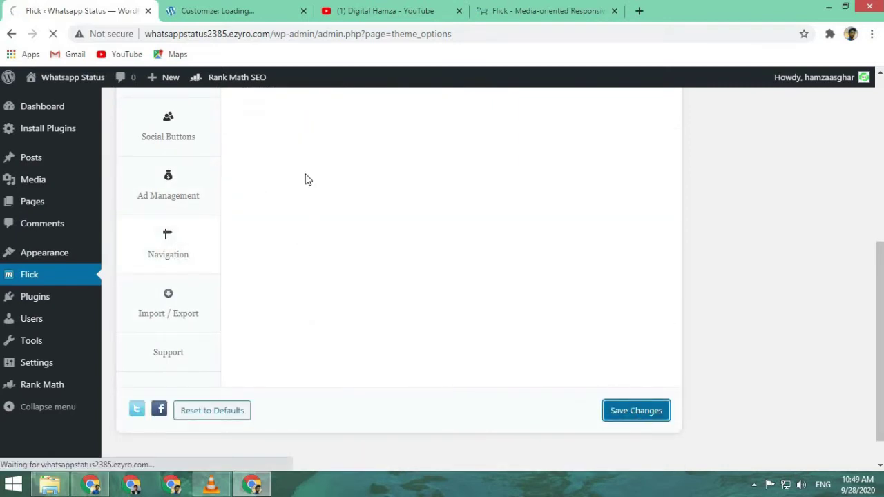
{"action": "left_click", "coordinate": [254, 7]}
{"action": "left_click", "coordinate": [53, 34]}
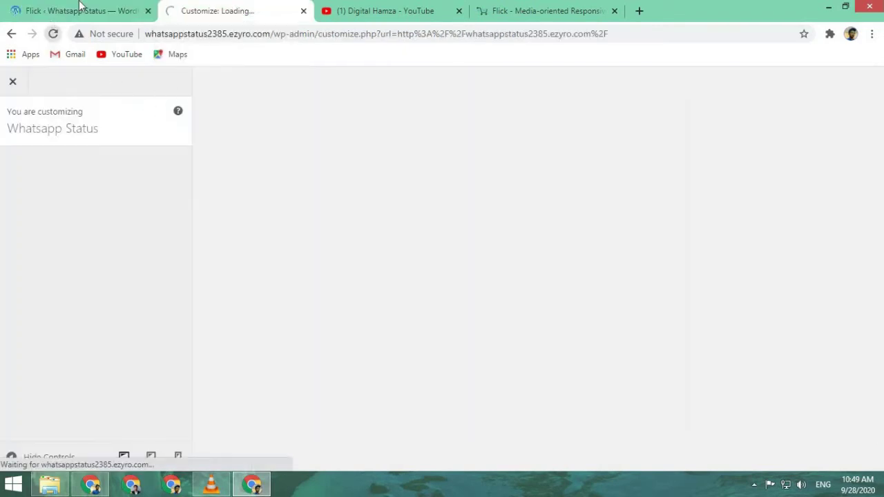
{"action": "left_click", "coordinate": [79, 11]}
- Open the Widgets page from the Appearance menu
{"action": "mouse_move", "coordinate": [72, 305]}
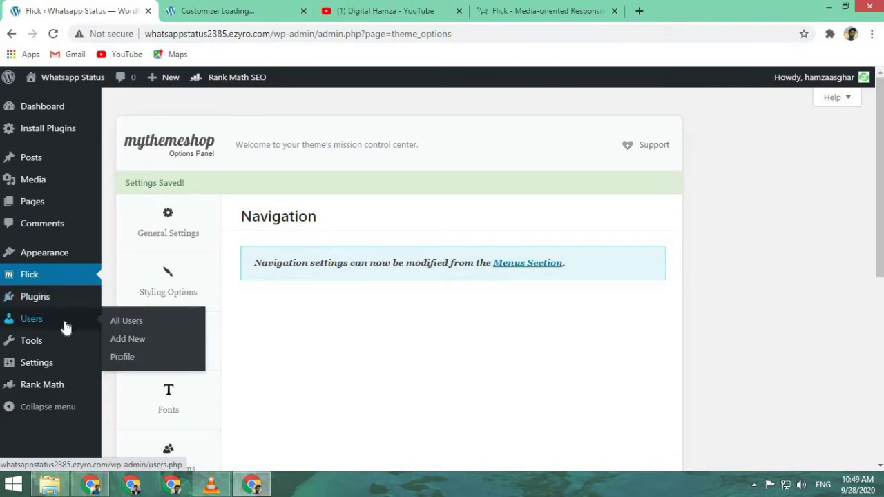
{"action": "mouse_move", "coordinate": [48, 253]}
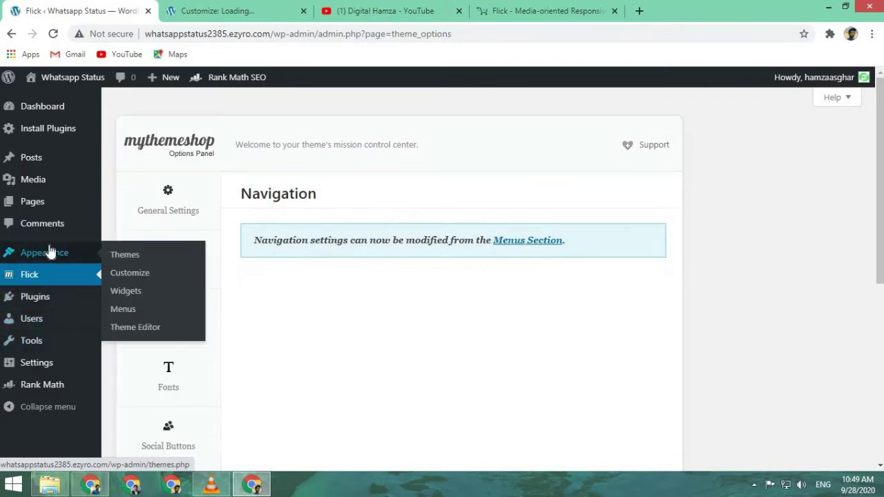
{"action": "left_click", "coordinate": [131, 293]}
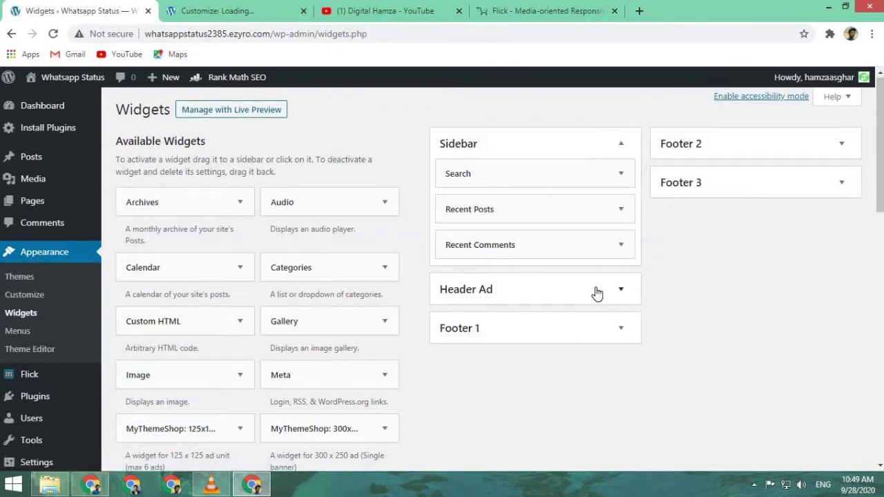
{"action": "scroll", "coordinate": [636, 288], "scroll_direction": "down", "scroll_amount": 2}
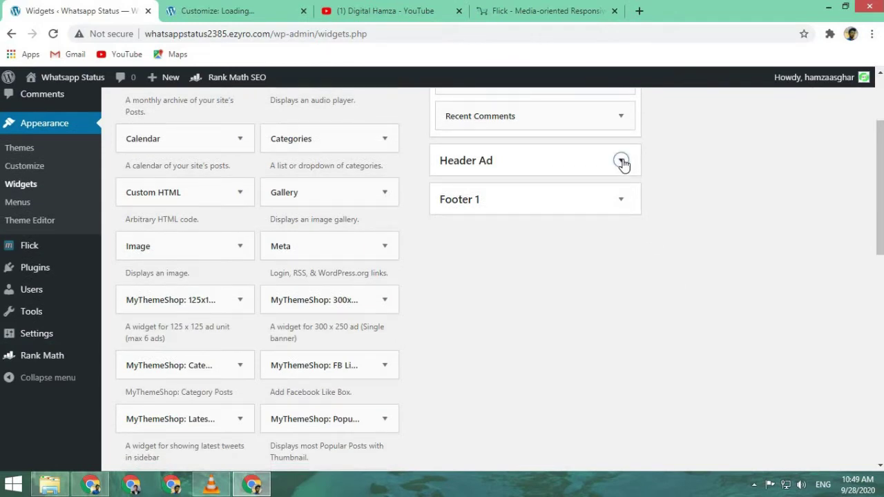
- Reload the customizer, expand the Footer 1 area and Search widget, then view the live site
{"action": "left_click", "coordinate": [255, 7]}
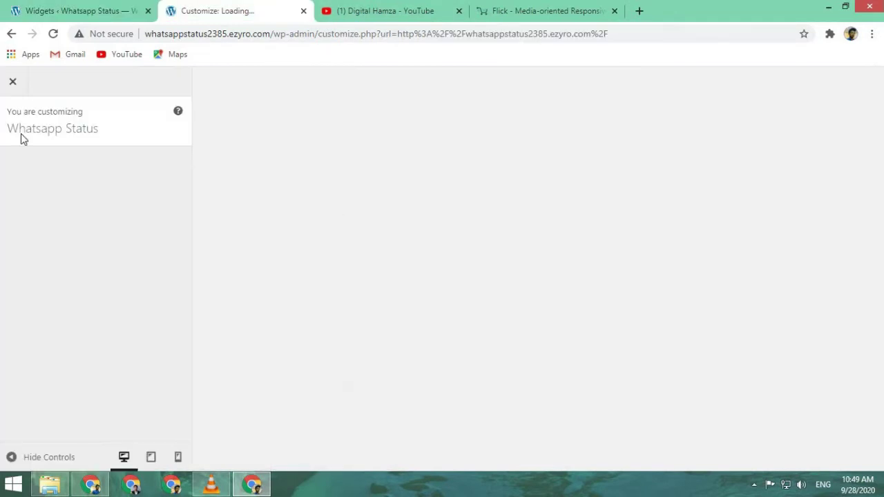
{"action": "left_click", "coordinate": [53, 35]}
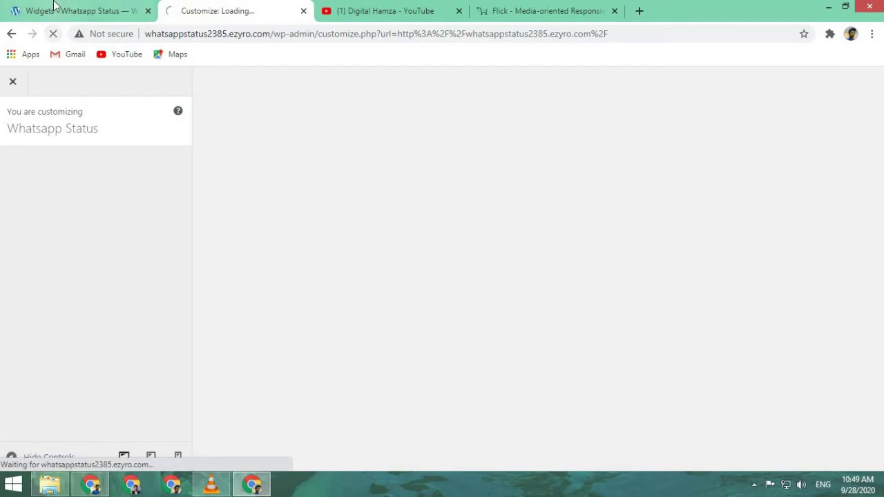
{"action": "left_click", "coordinate": [76, 11]}
{"action": "left_click", "coordinate": [622, 201]}
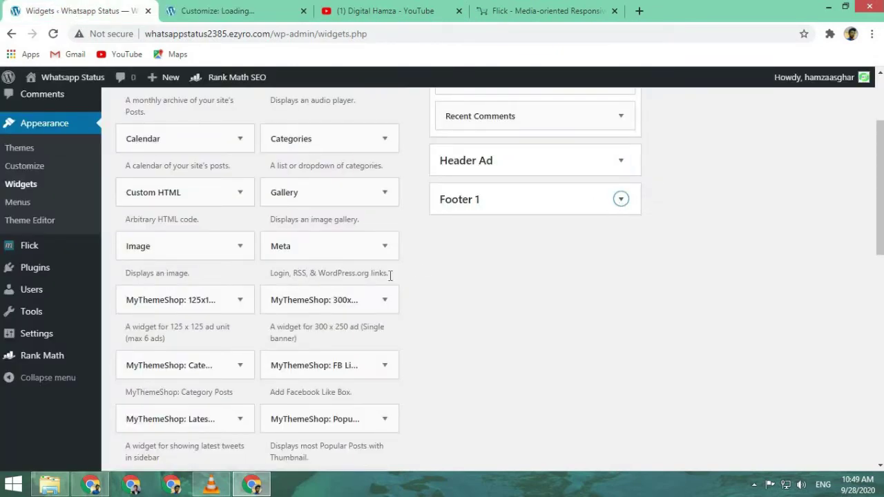
{"action": "scroll", "coordinate": [469, 288], "scroll_direction": "up", "scroll_amount": 2}
{"action": "left_click", "coordinate": [621, 174]}
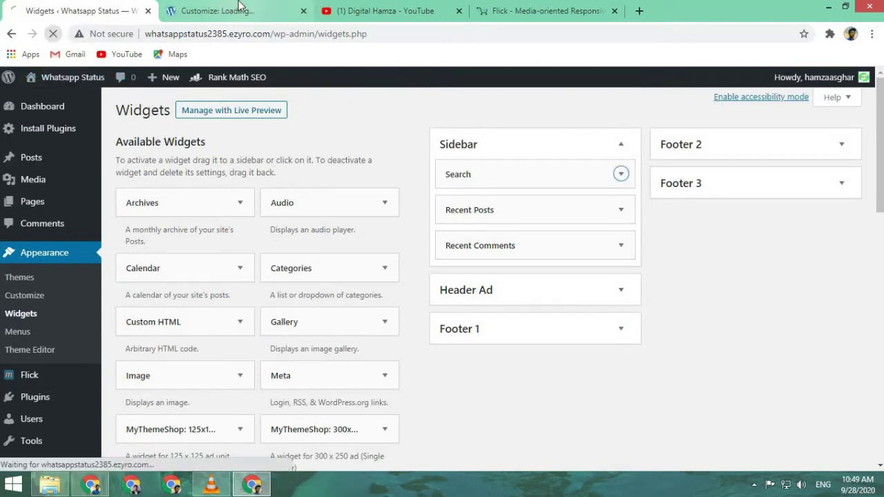
{"action": "left_click", "coordinate": [208, 10]}
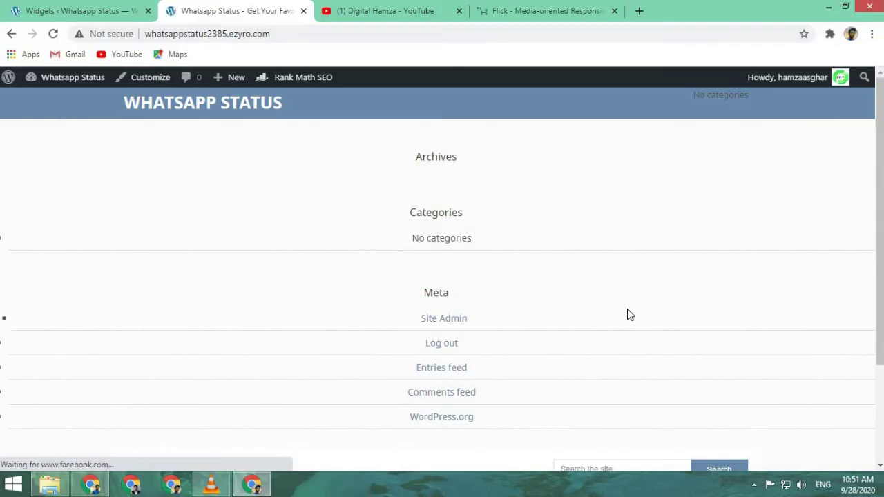
{"action": "scroll", "coordinate": [539, 290], "scroll_direction": "down", "scroll_amount": 2}
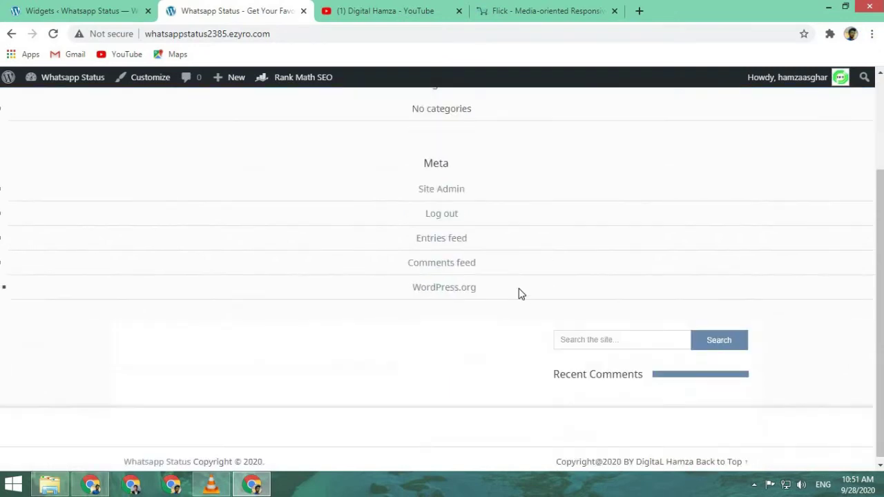
{"action": "scroll", "coordinate": [522, 294], "scroll_direction": "up", "scroll_amount": 2}
{"action": "left_click_drag", "start_coordinate": [442, 211], "coordinate": [511, 327]}
{"action": "left_click", "coordinate": [521, 419]}
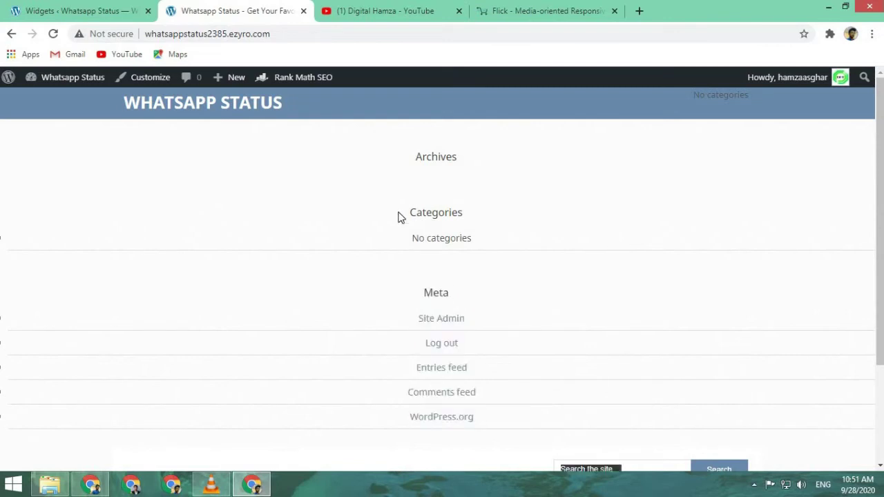
{"action": "left_click_drag", "start_coordinate": [483, 432], "coordinate": [418, 163]}
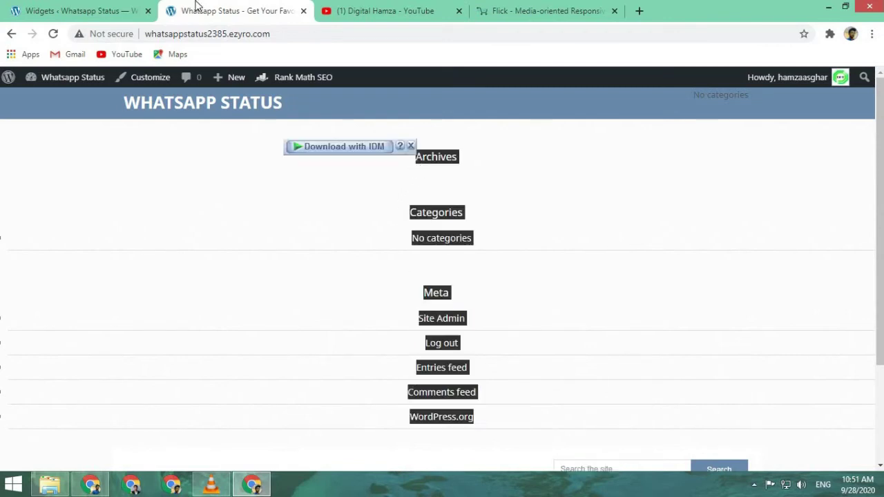
{"action": "left_click", "coordinate": [102, 7]}
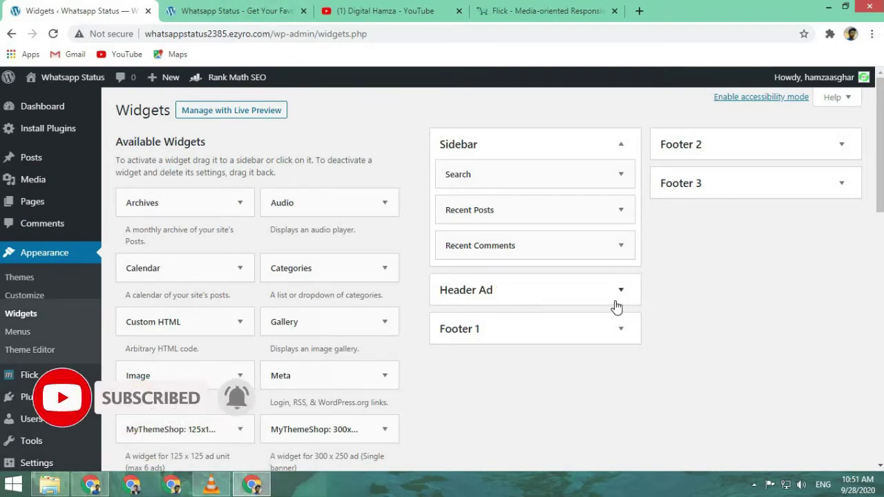
{"action": "left_click", "coordinate": [573, 12]}
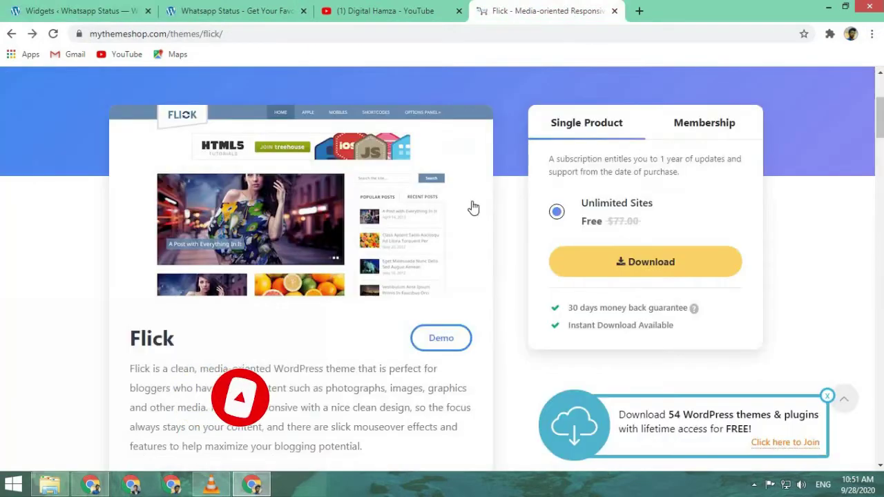
{"action": "left_click", "coordinate": [135, 11]}
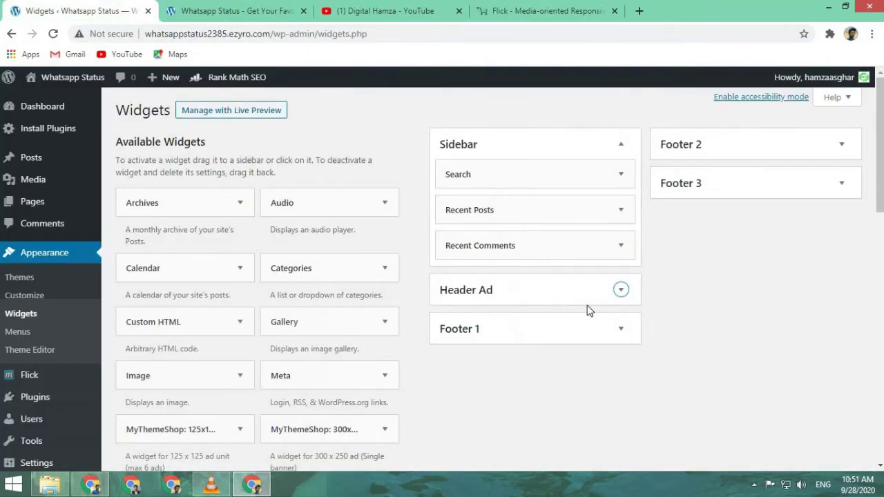
{"action": "left_click", "coordinate": [548, 297]}
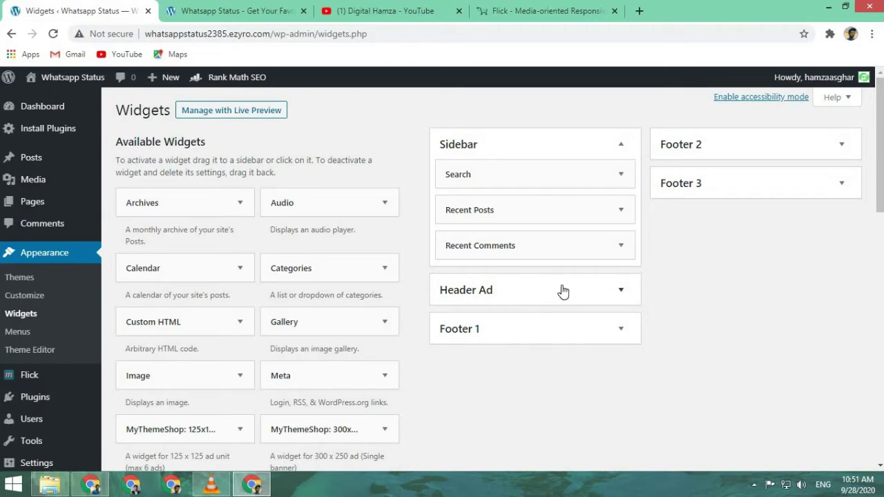
{"action": "left_click", "coordinate": [288, 8]}
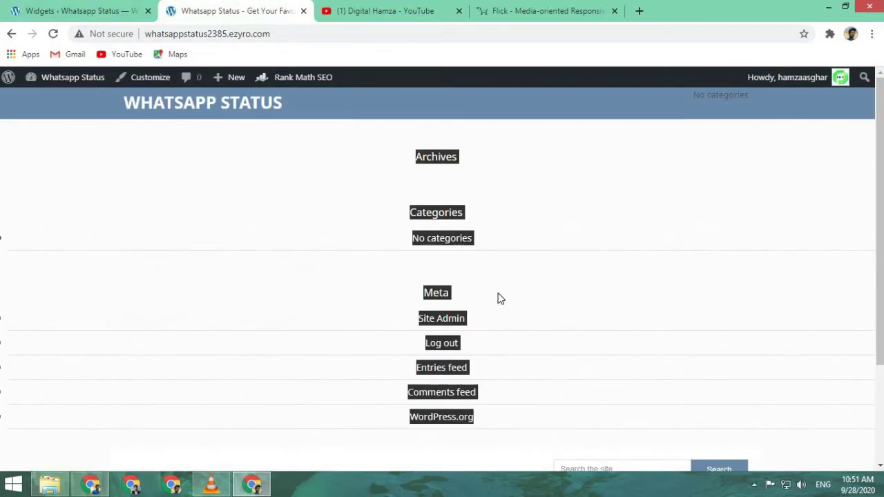
{"action": "scroll", "coordinate": [518, 270], "scroll_direction": "down", "scroll_amount": 2}
{"action": "scroll", "coordinate": [373, 213], "scroll_direction": "up", "scroll_amount": 2}
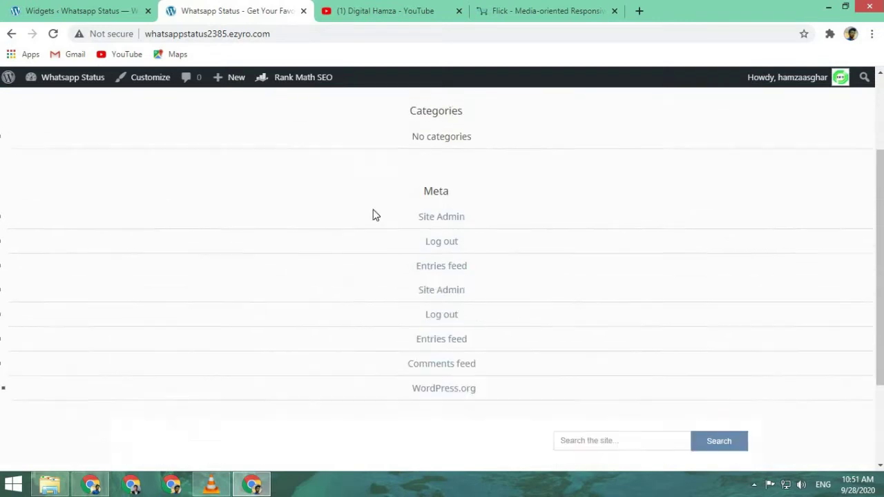
{"action": "scroll", "coordinate": [542, 227], "scroll_direction": "down", "scroll_amount": 2}
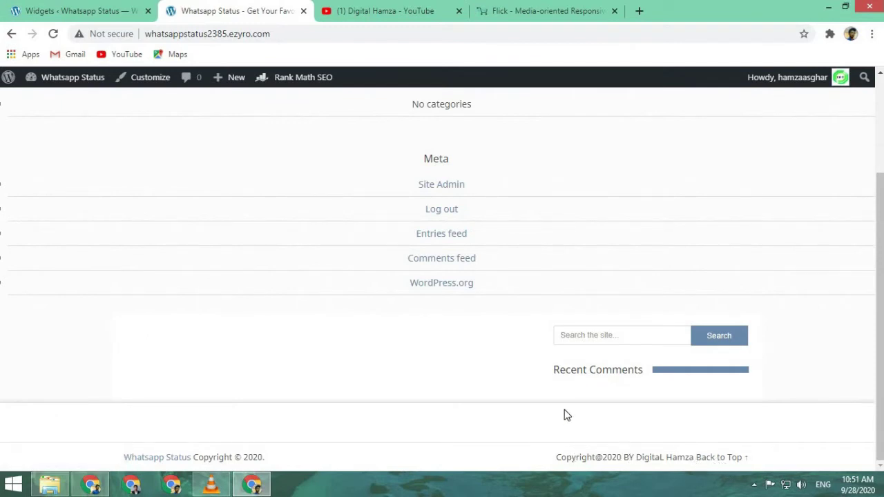
{"action": "scroll", "coordinate": [565, 414], "scroll_direction": "up", "scroll_amount": 2}
{"action": "left_click", "coordinate": [114, 8]}
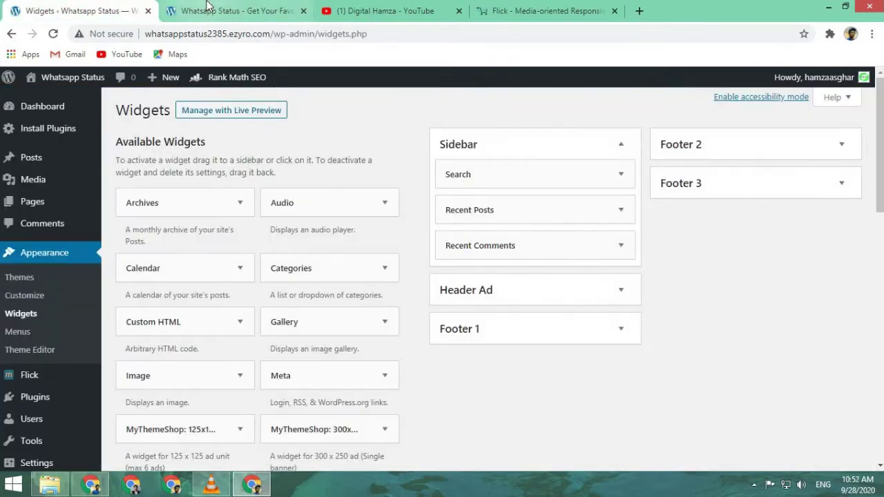
- Open the menu editor, check the site's front page, and return to the editor
{"action": "scroll", "coordinate": [376, 334], "scroll_direction": "down", "scroll_amount": 2}
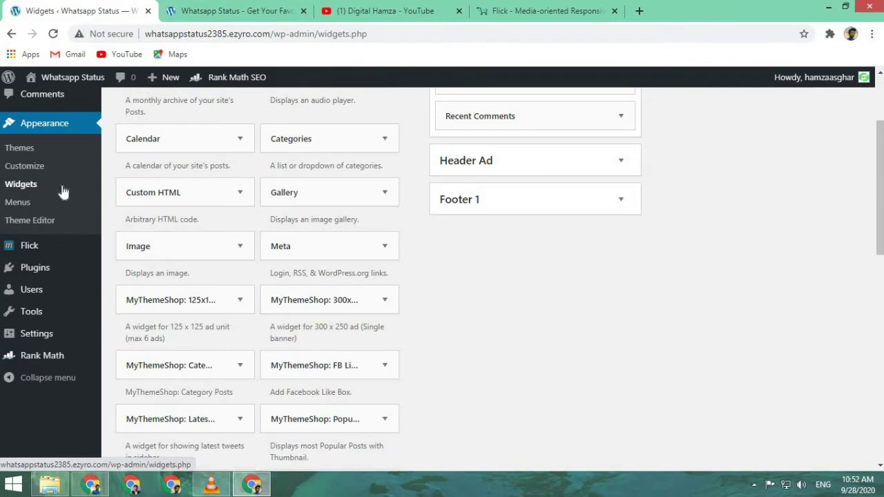
{"action": "left_click", "coordinate": [29, 204]}
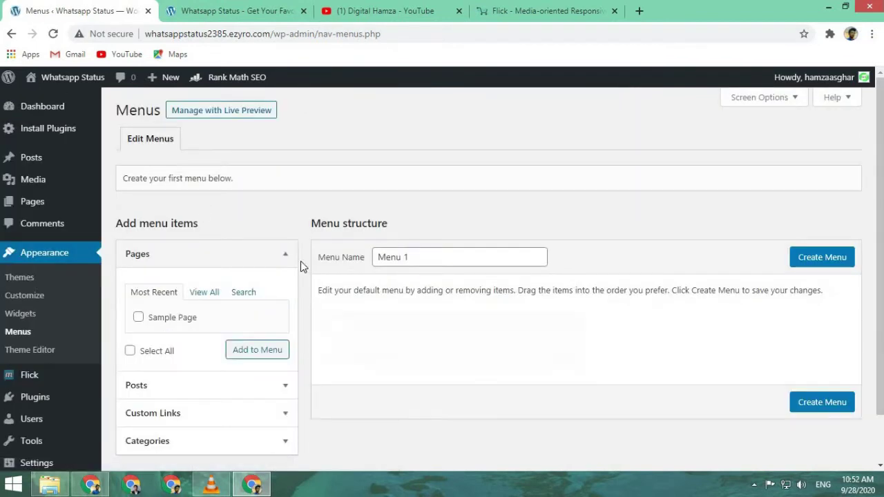
{"action": "scroll", "coordinate": [304, 265], "scroll_direction": "down", "scroll_amount": 1}
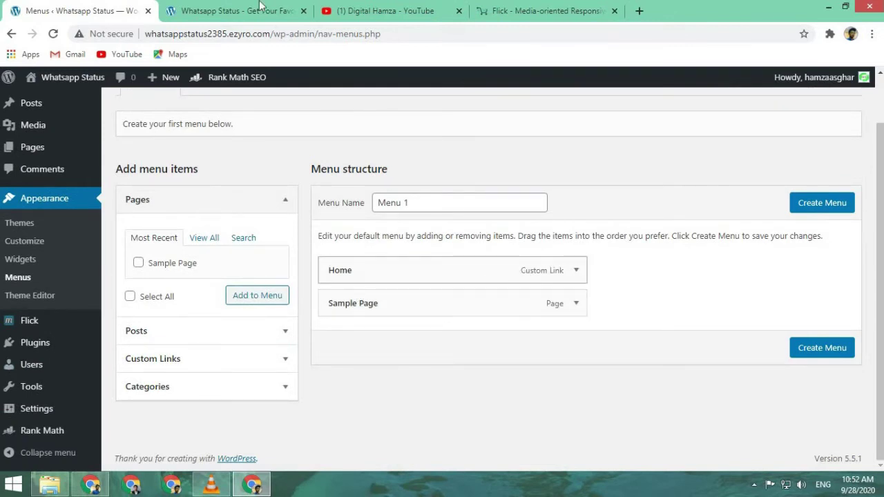
{"action": "key", "text": "ctrl+Tab"}
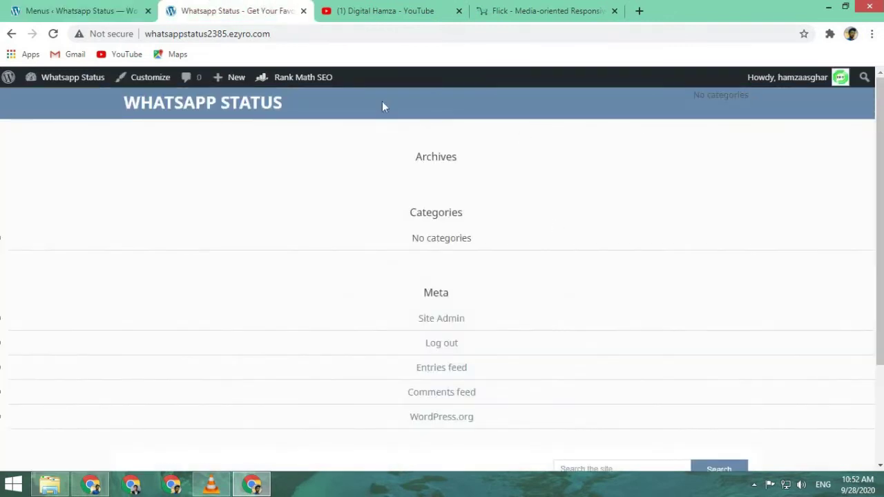
{"action": "left_click", "coordinate": [39, 8]}
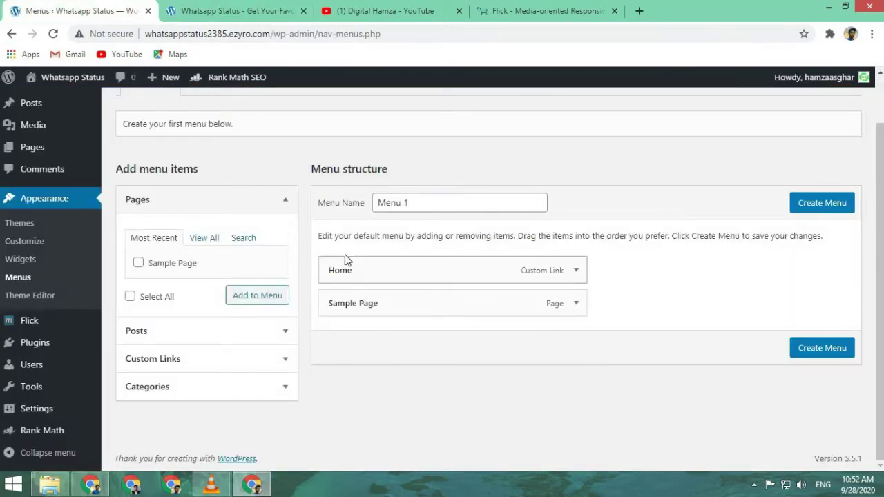
- Select the Menu 1 name field, then go to the Add Plugins page
{"action": "left_click", "coordinate": [452, 203]}
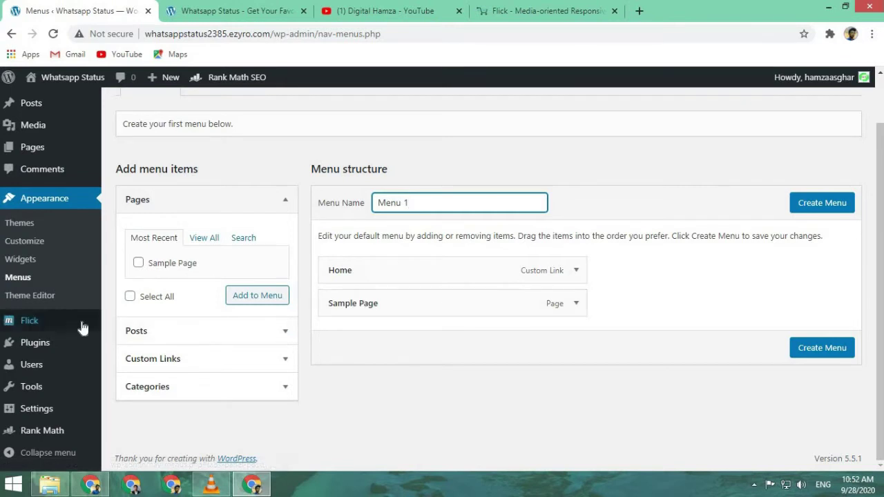
{"action": "mouse_move", "coordinate": [66, 343]}
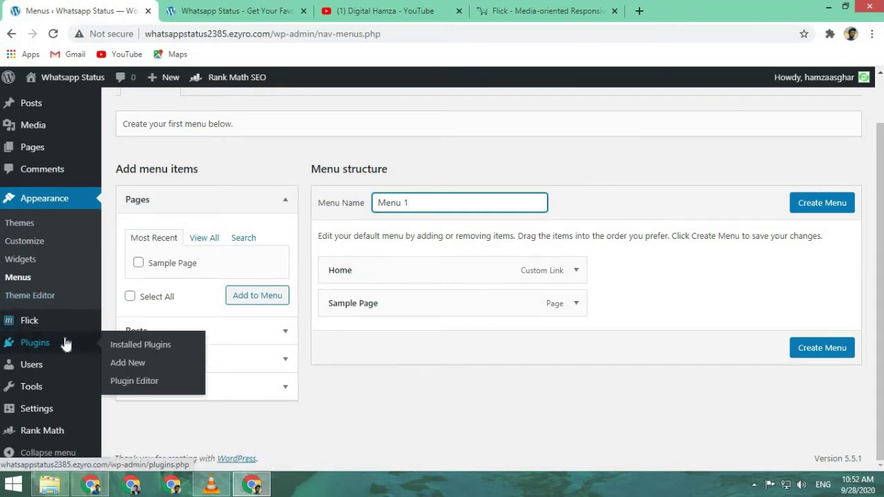
{"action": "left_click", "coordinate": [140, 364]}
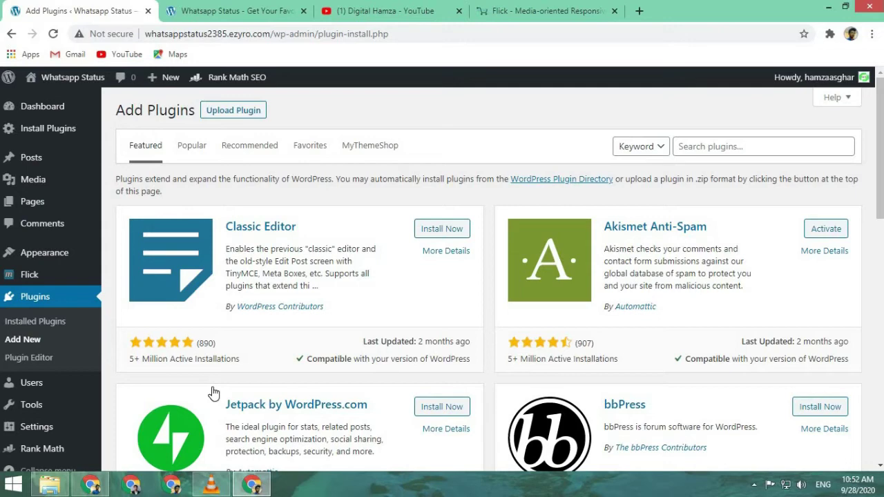
- Search the plugin directory for Yoast
{"action": "left_click", "coordinate": [702, 147]}
{"action": "type", "text": "ou"}
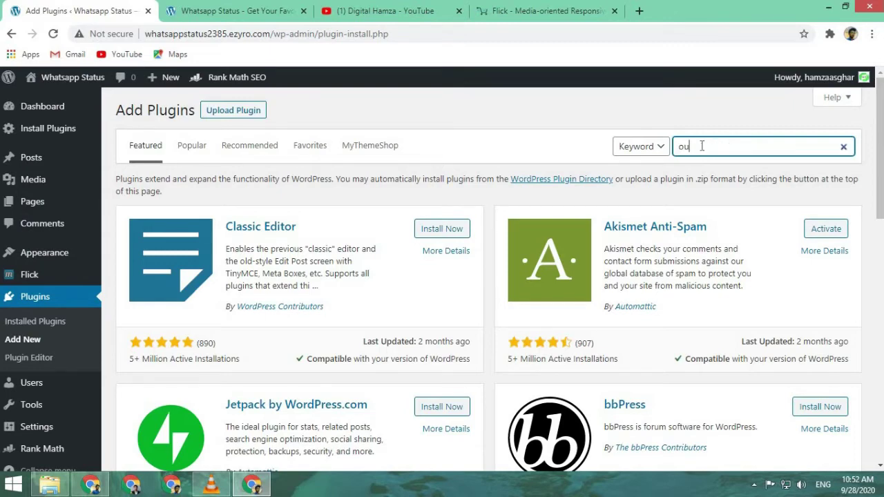
{"action": "key", "text": "BackSpace"}
{"action": "type", "text": "you"}
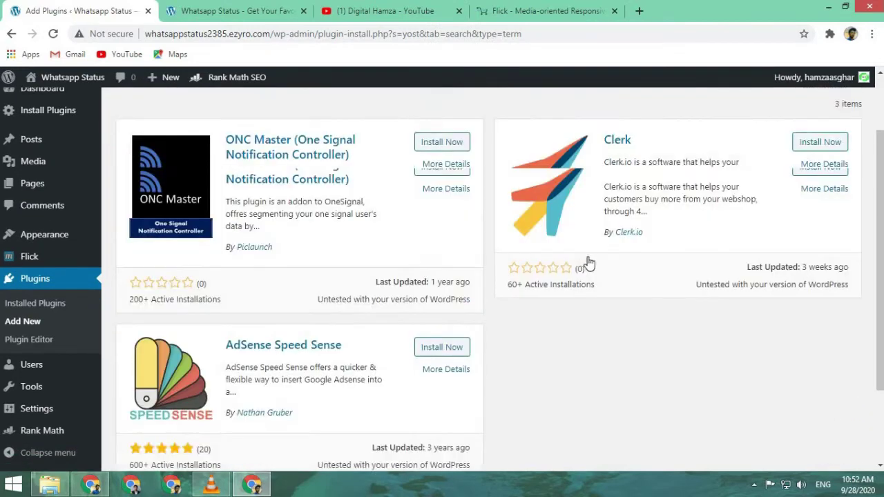
{"action": "key", "text": "BackSpace"}
{"action": "key", "text": "BackSpace"}
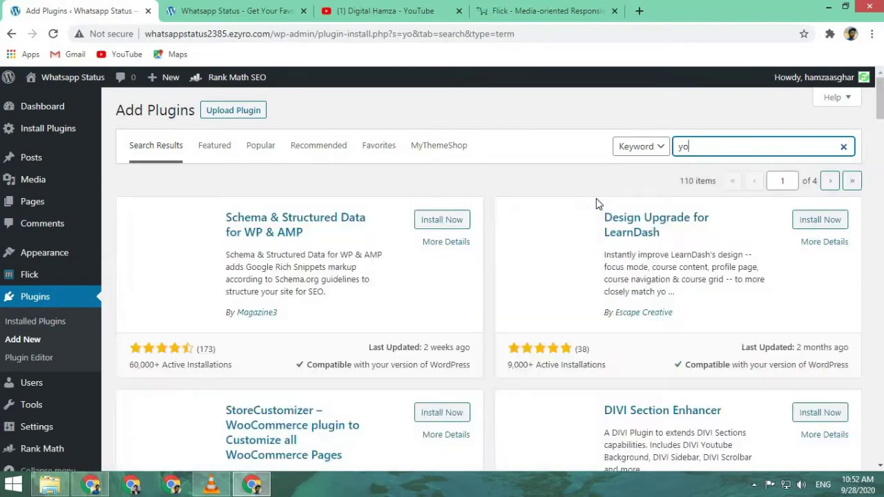
{"action": "scroll", "coordinate": [596, 206], "scroll_direction": "down", "scroll_amount": 15}
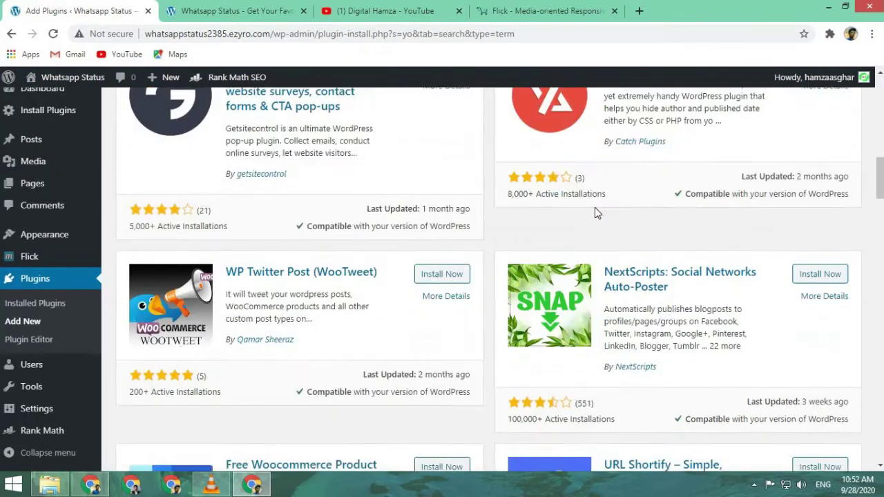
{"action": "scroll", "coordinate": [595, 209], "scroll_direction": "down", "scroll_amount": 3}
{"action": "scroll", "coordinate": [596, 218], "scroll_direction": "up", "scroll_amount": 15}
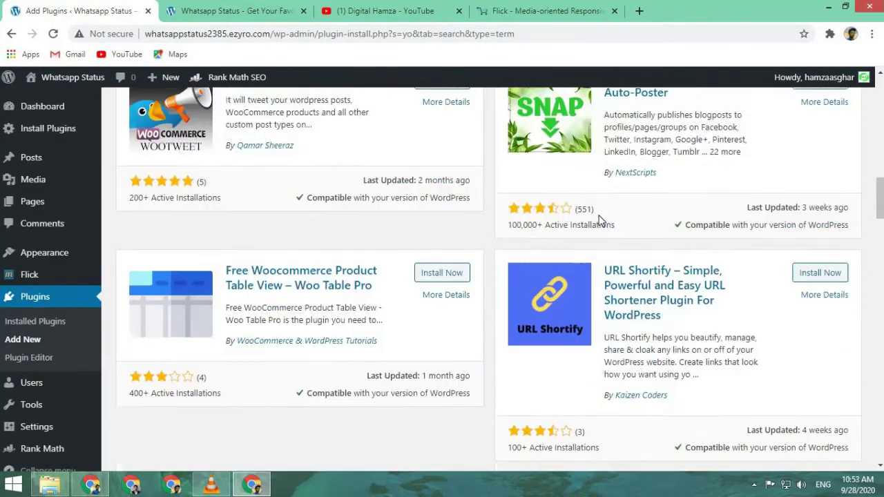
{"action": "scroll", "coordinate": [274, 166], "scroll_direction": "up", "scroll_amount": 6}
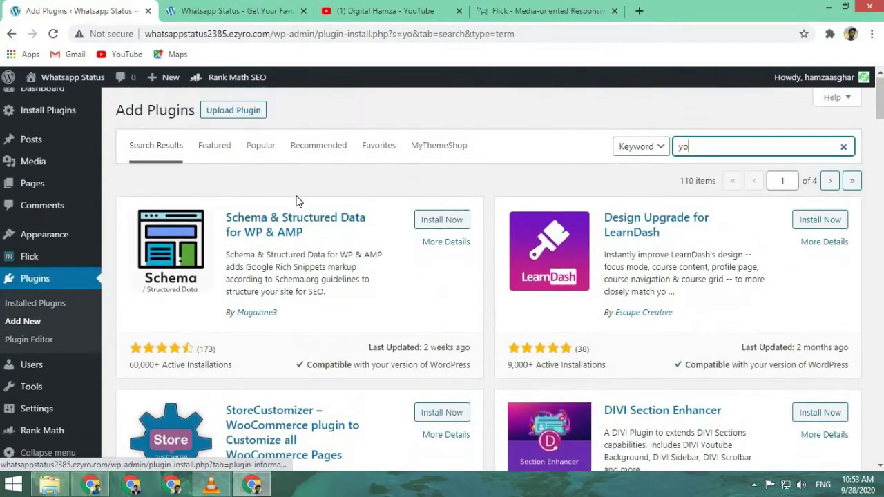
- Install Yoast SEO from the Popular plugins list, then open a new browser tab
{"action": "left_click", "coordinate": [260, 147]}
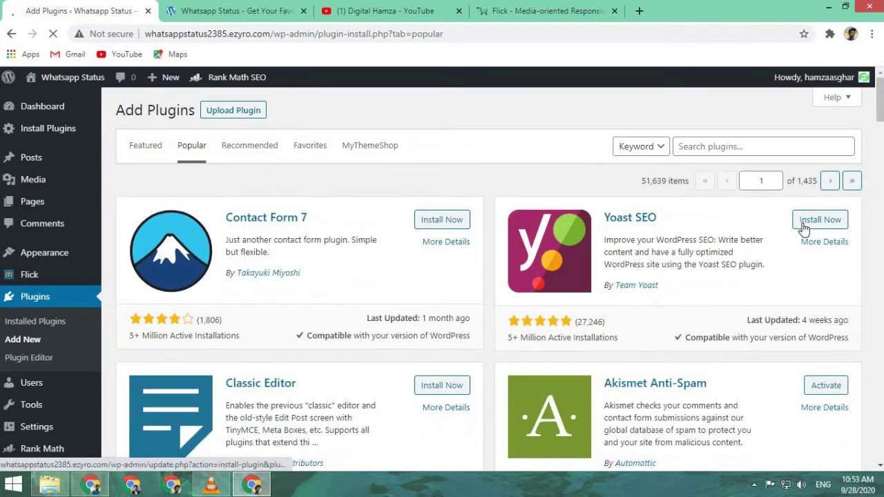
{"action": "left_click", "coordinate": [803, 221]}
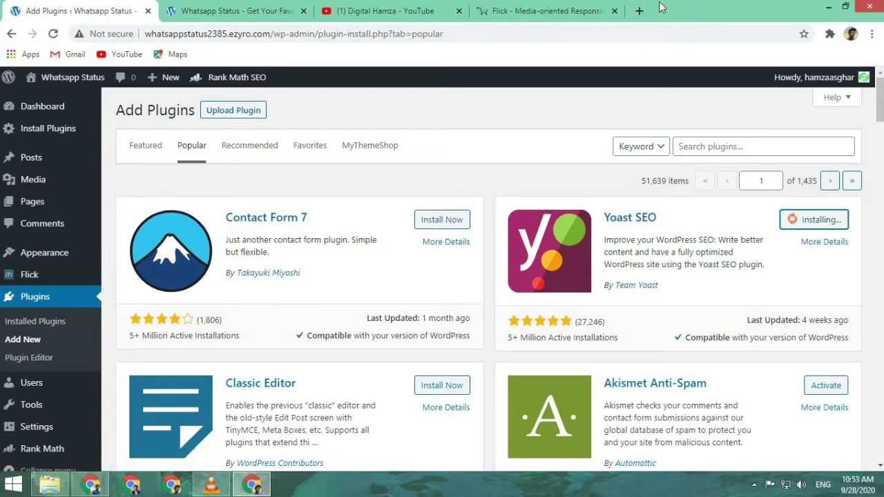
{"action": "left_click", "coordinate": [639, 11]}
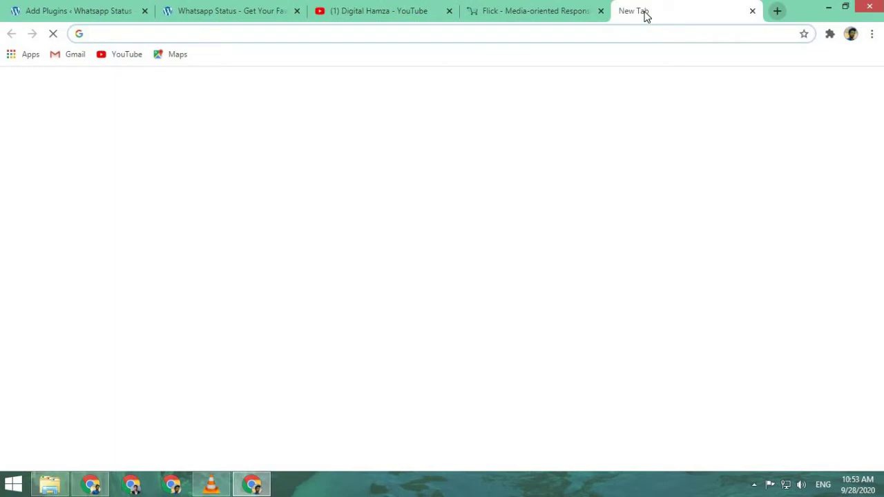
- Search Google for 'free privacy policy generator' using the address-bar suggestion
{"action": "type", "text": "free "}
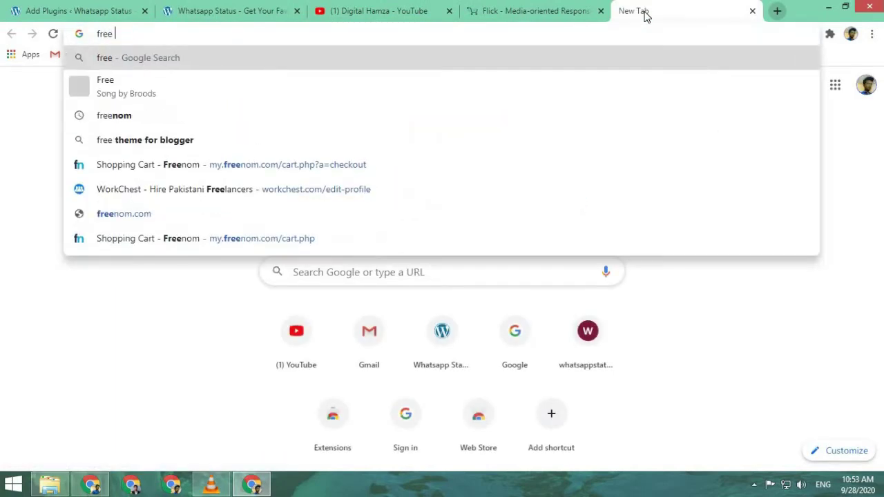
{"action": "type", "text": "pirac"}
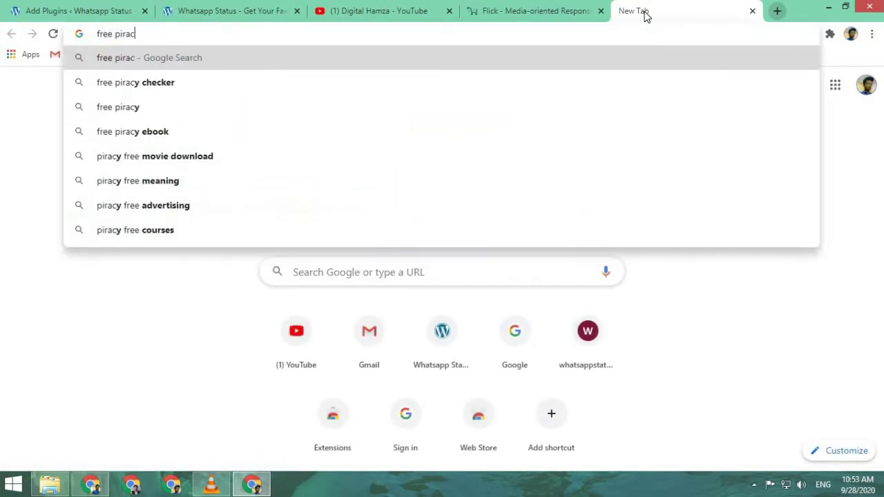
{"action": "type", "text": "e"}
{"action": "key", "text": "BackSpace"}
{"action": "type", "text": "y checke"}
{"action": "key", "text": "BackSpace"}
{"action": "key", "text": "BackSpace"}
{"action": "key", "text": "BackSpace"}
{"action": "key", "text": "BackSpace"}
{"action": "key", "text": "BackSpace"}
{"action": "key", "text": "BackSpace"}
{"action": "key", "text": "BackSpace"}
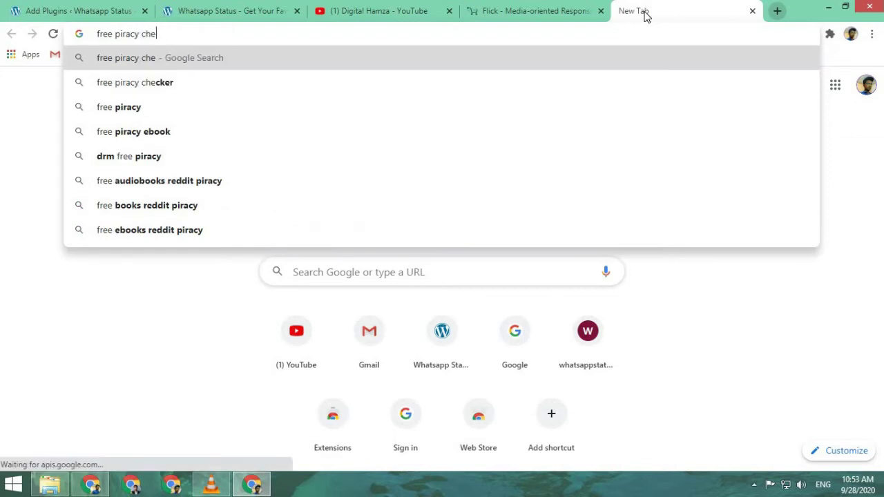
{"action": "type", "text": "poli"}
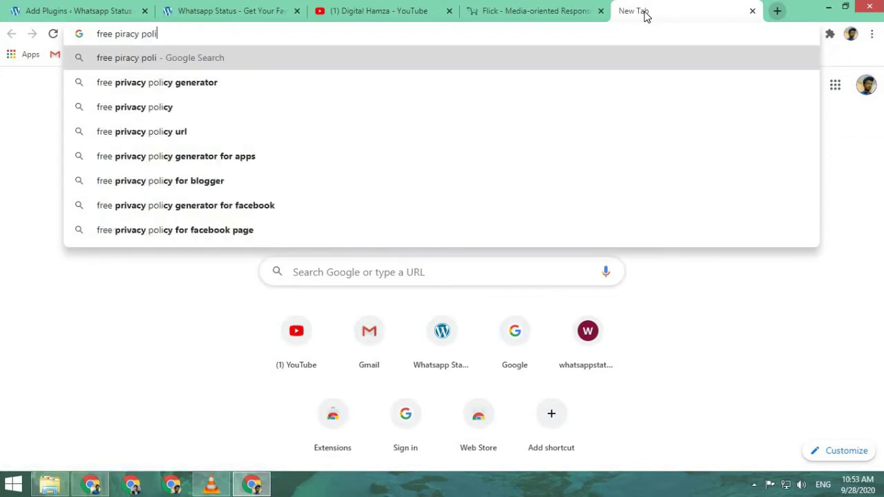
{"action": "key", "text": "Down"}
{"action": "key", "text": "Return"}
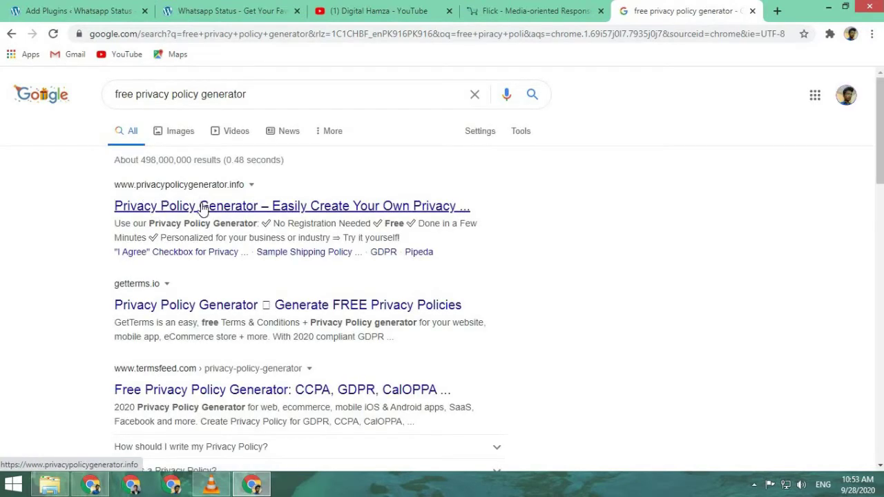
- Open the first result, the privacy policy generator, in a new tab
{"action": "right_click", "coordinate": [202, 208]}
{"action": "left_click", "coordinate": [228, 213]}
{"action": "left_click", "coordinate": [698, 9]}
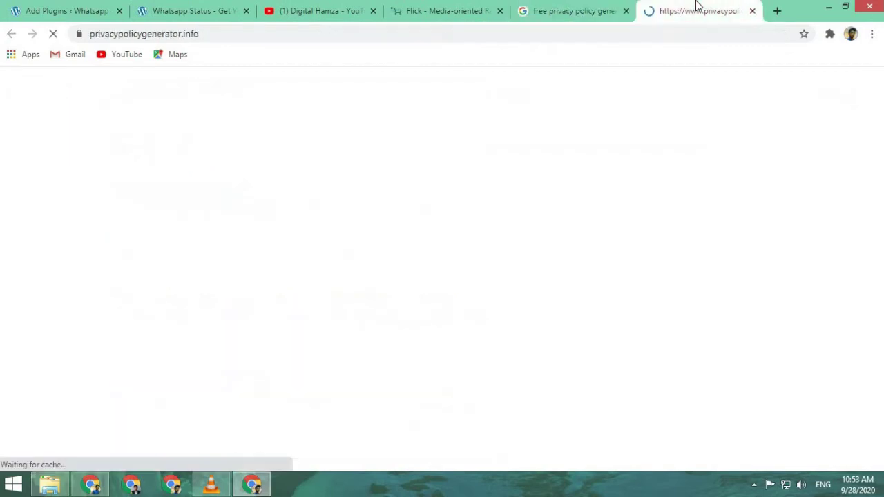
{"action": "scroll", "coordinate": [622, 235], "scroll_direction": "down", "scroll_amount": 4}
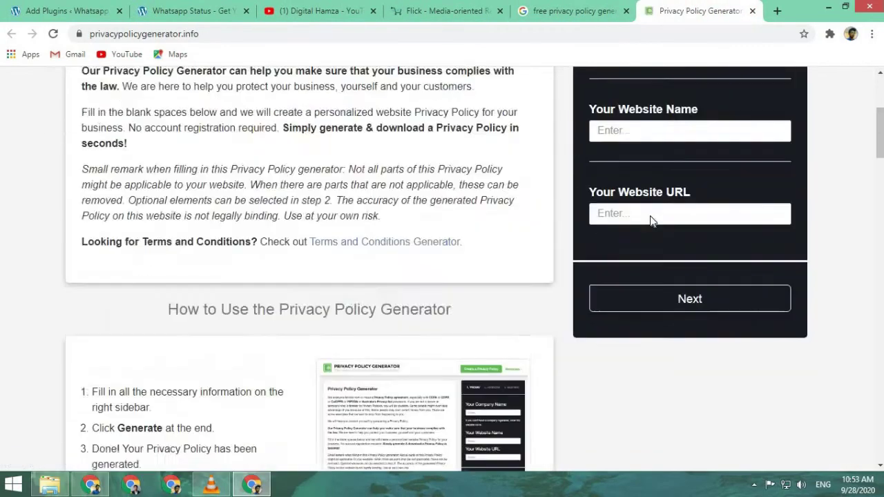
{"action": "scroll", "coordinate": [651, 221], "scroll_direction": "up", "scroll_amount": 3}
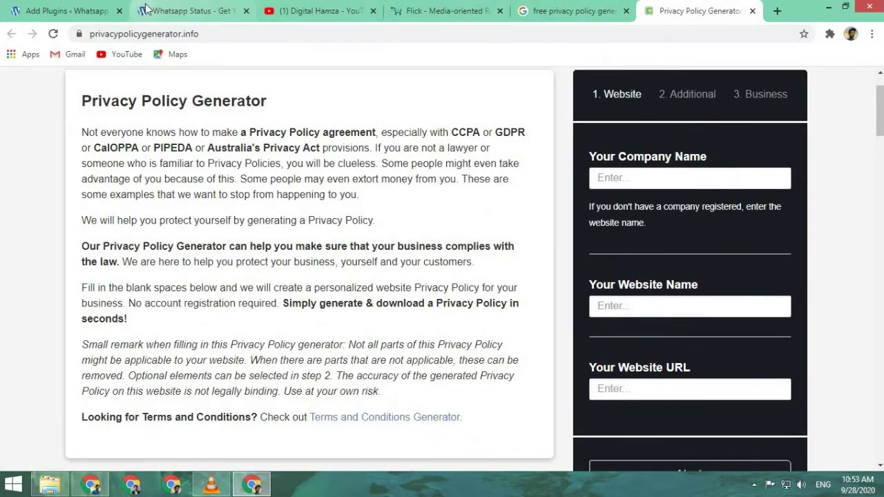
- Copy the site's web address into the company name, website name and website URL fields
{"action": "left_click", "coordinate": [192, 11]}
{"action": "left_click", "coordinate": [277, 33]}
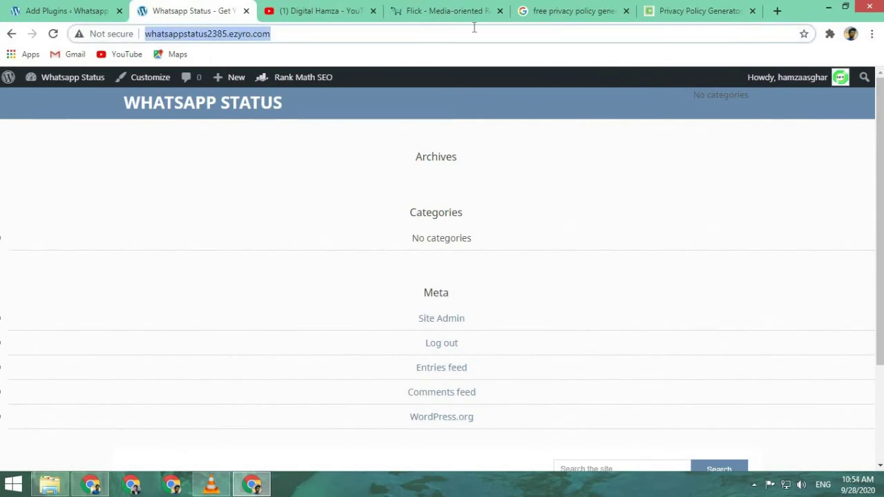
{"action": "key", "text": "ctrl+c"}
{"action": "left_click", "coordinate": [698, 11]}
{"action": "left_click", "coordinate": [663, 178]}
{"action": "key", "text": "ctrl+v"}
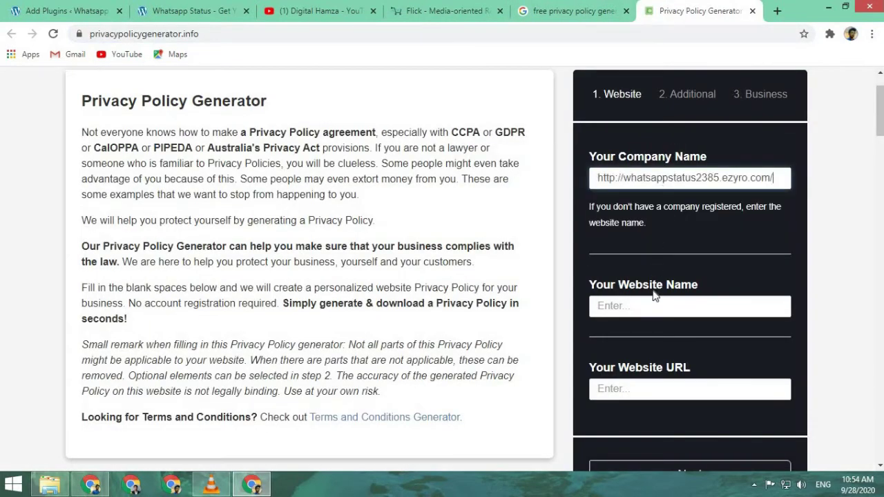
{"action": "left_click", "coordinate": [664, 312]}
{"action": "key", "text": "ctrl+v"}
{"action": "left_click", "coordinate": [667, 389]}
{"action": "key", "text": "ctrl+v"}
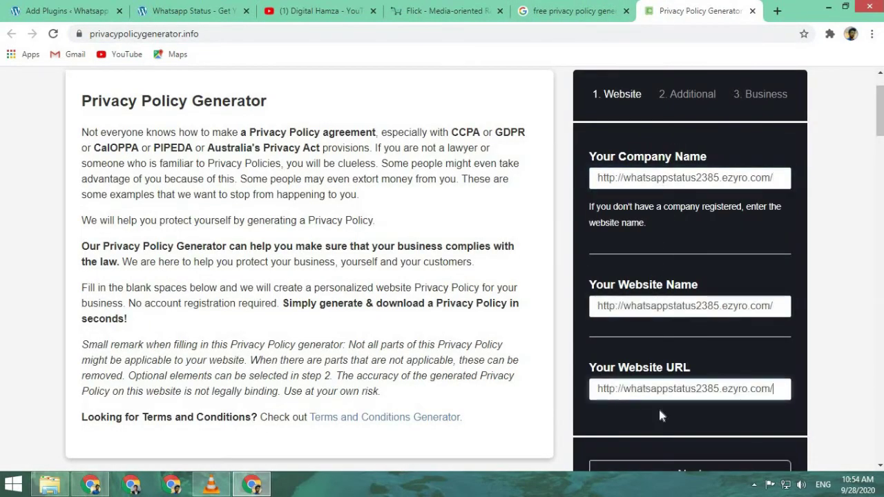
{"action": "scroll", "coordinate": [658, 407], "scroll_direction": "down", "scroll_amount": 2}
- Answer yes to cookies, Google AdSense and third-party advertising, then continue to business details
{"action": "left_click", "coordinate": [661, 348]}
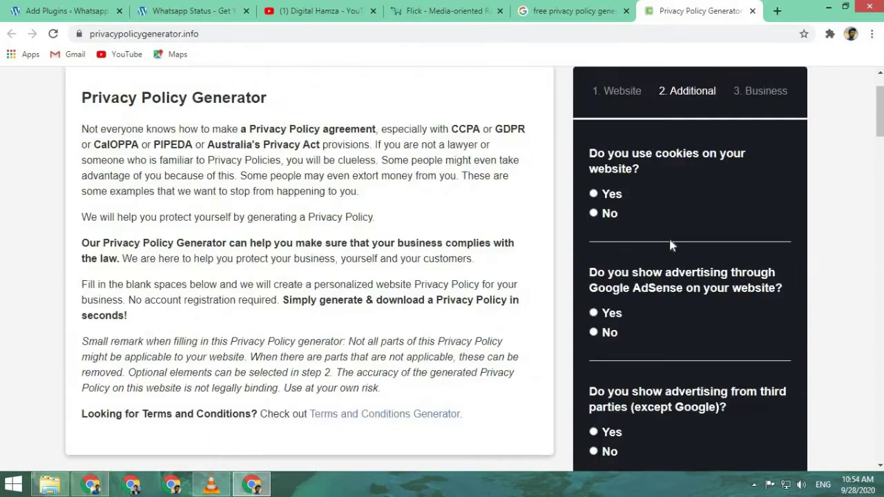
{"action": "left_click", "coordinate": [594, 195]}
{"action": "scroll", "coordinate": [618, 328], "scroll_direction": "up", "scroll_amount": 1}
{"action": "scroll", "coordinate": [611, 330], "scroll_direction": "down", "scroll_amount": 1}
{"action": "left_click", "coordinate": [611, 314]}
{"action": "scroll", "coordinate": [610, 319], "scroll_direction": "down", "scroll_amount": 1}
{"action": "scroll", "coordinate": [608, 318], "scroll_direction": "down", "scroll_amount": 2}
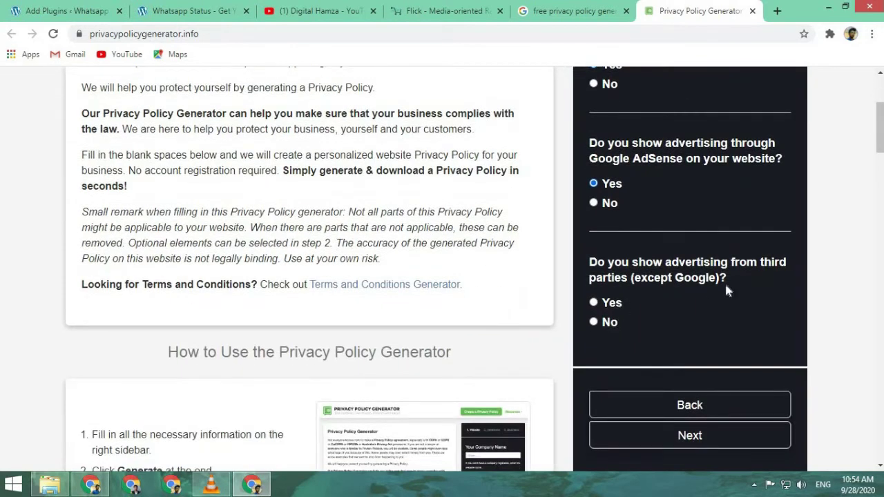
{"action": "left_click", "coordinate": [608, 323]}
{"action": "left_click", "coordinate": [612, 304]}
{"action": "left_click", "coordinate": [693, 434]}
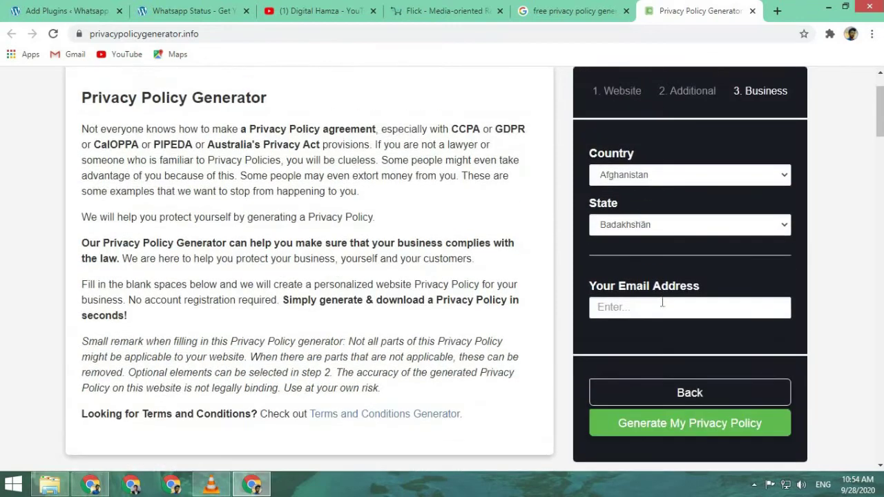
- Set country to Pakistan and state to Punjab, and enter the contact e-mail address
{"action": "left_click", "coordinate": [642, 177]}
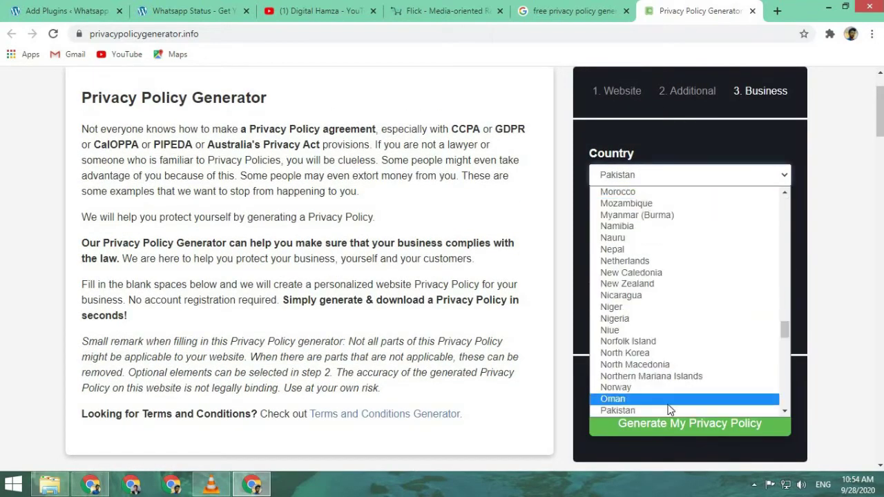
{"action": "left_click", "coordinate": [669, 399]}
{"action": "left_click", "coordinate": [658, 184]}
{"action": "scroll", "coordinate": [655, 398], "scroll_direction": "up", "scroll_amount": 1}
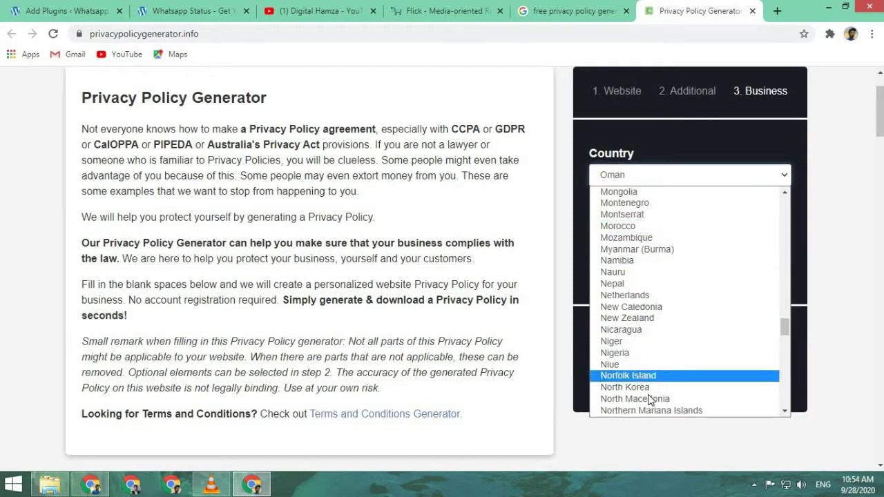
{"action": "scroll", "coordinate": [622, 276], "scroll_direction": "down", "scroll_amount": 2}
{"action": "scroll", "coordinate": [627, 283], "scroll_direction": "up", "scroll_amount": 1}
{"action": "scroll", "coordinate": [629, 276], "scroll_direction": "down", "scroll_amount": 6}
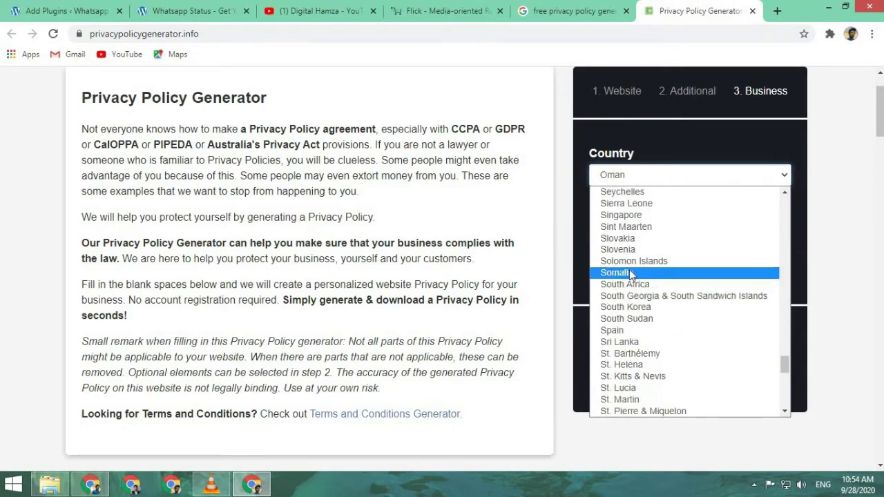
{"action": "scroll", "coordinate": [630, 269], "scroll_direction": "up", "scroll_amount": 4}
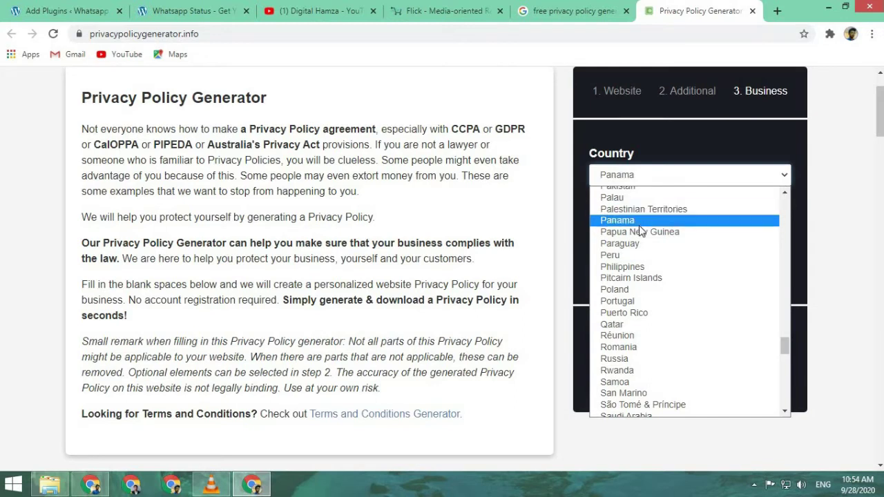
{"action": "scroll", "coordinate": [642, 232], "scroll_direction": "up", "scroll_amount": 3}
{"action": "left_click", "coordinate": [644, 316]}
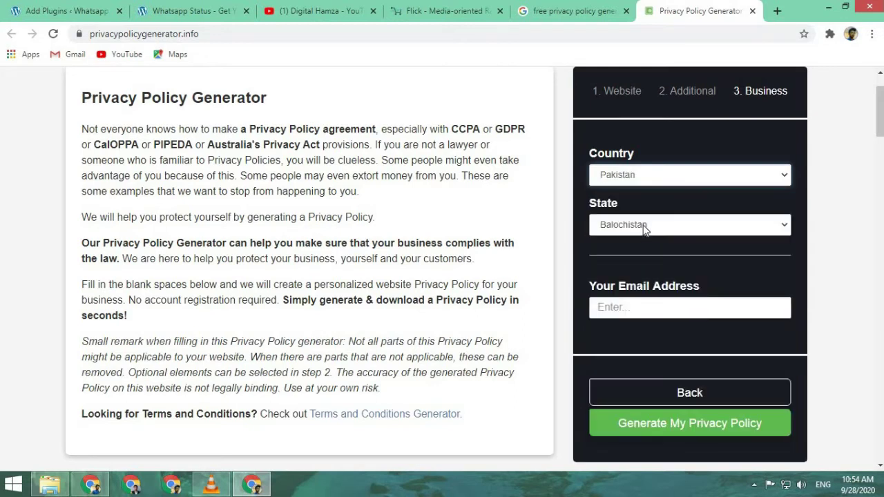
{"action": "left_click", "coordinate": [645, 225]}
{"action": "left_click", "coordinate": [649, 276]}
{"action": "left_click", "coordinate": [655, 302]}
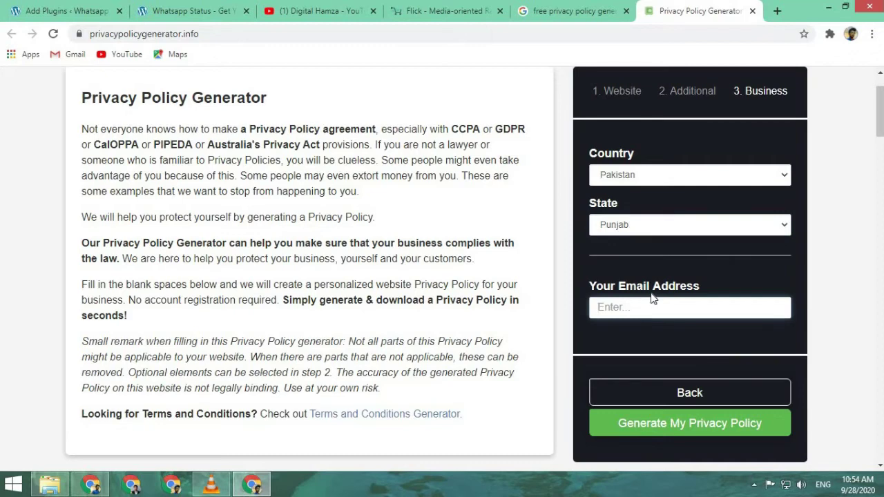
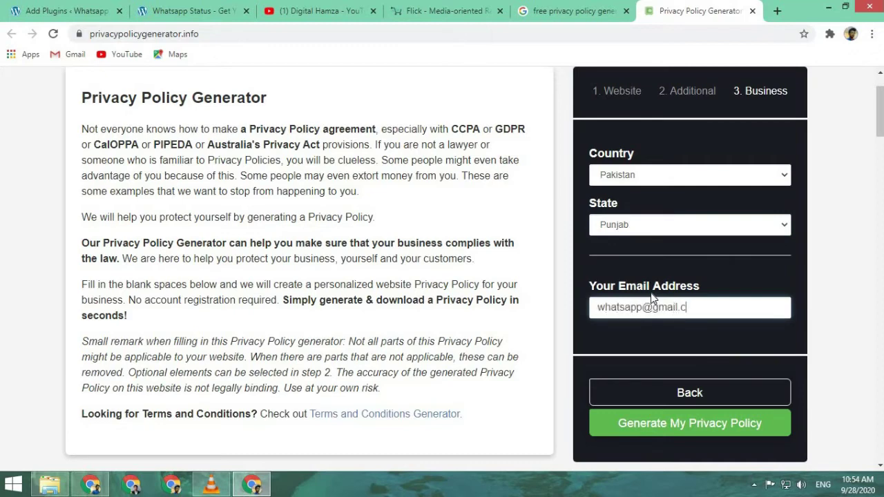
- Generate the privacy policy and copy the link to its hosted version
{"action": "left_click", "coordinate": [701, 431]}
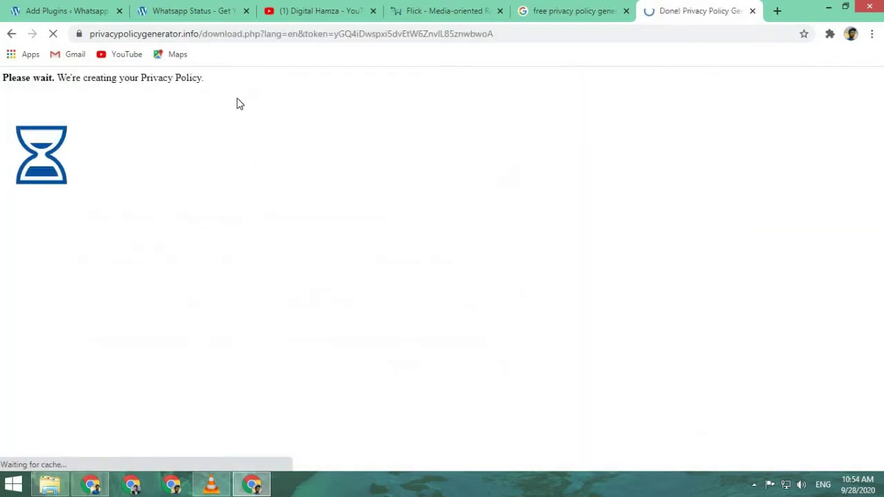
{"action": "scroll", "coordinate": [391, 250], "scroll_direction": "down", "scroll_amount": 1}
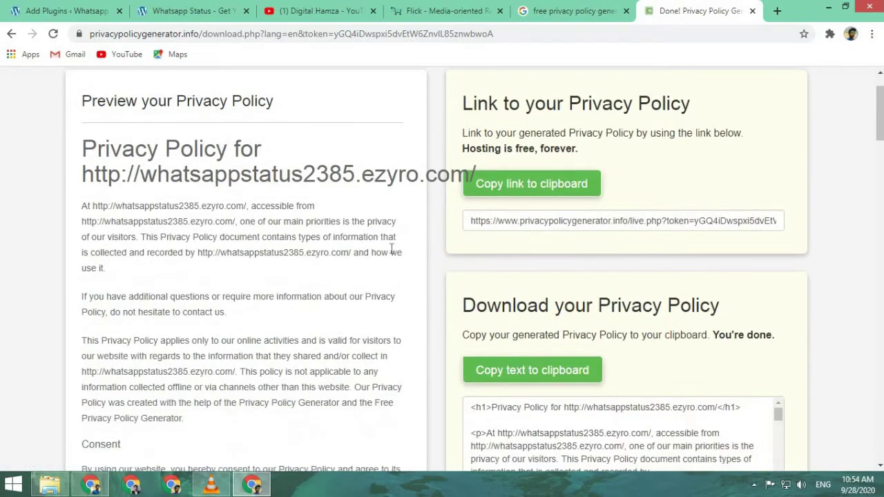
{"action": "scroll", "coordinate": [403, 253], "scroll_direction": "down", "scroll_amount": 1}
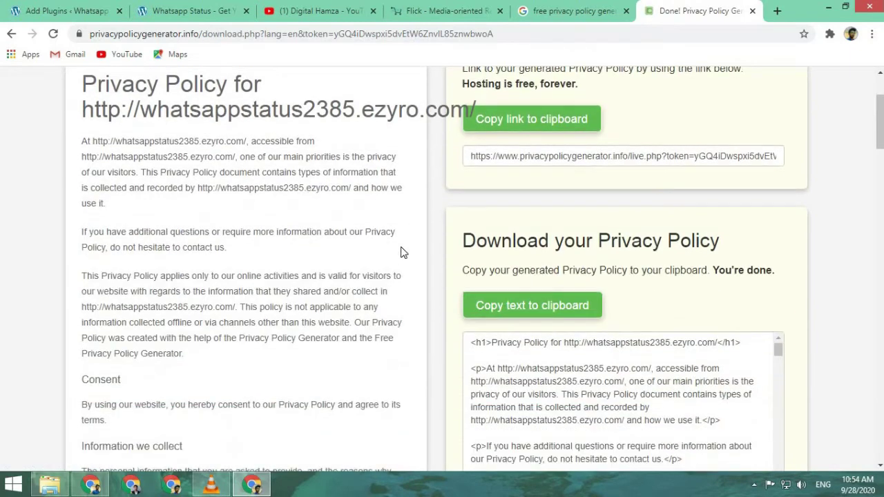
{"action": "left_click", "coordinate": [537, 119]}
- Select the full generated policy text and return to the WordPress admin
{"action": "scroll", "coordinate": [574, 225], "scroll_direction": "down", "scroll_amount": 2}
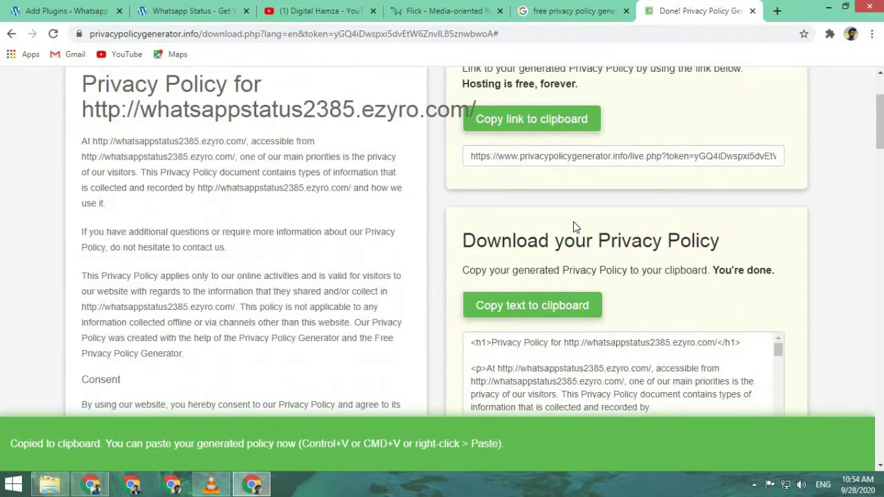
{"action": "scroll", "coordinate": [573, 228], "scroll_direction": "down", "scroll_amount": 1}
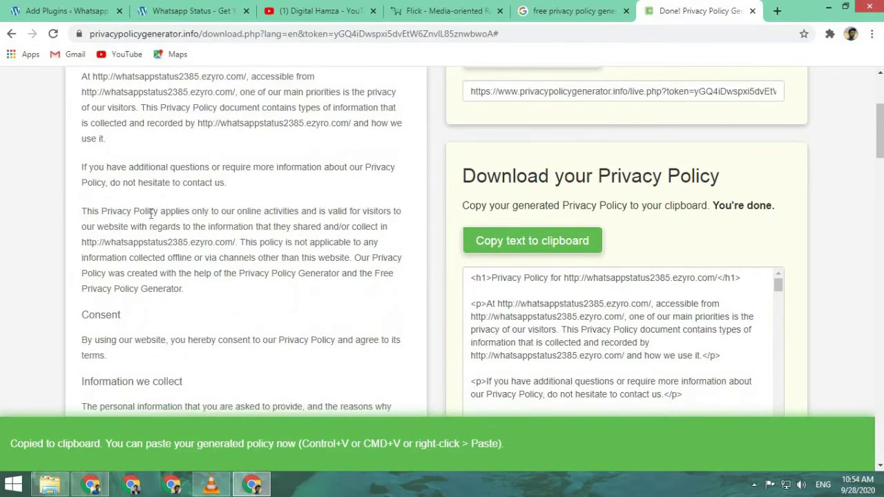
{"action": "scroll", "coordinate": [150, 214], "scroll_direction": "up", "scroll_amount": 2}
{"action": "scroll", "coordinate": [445, 431], "scroll_direction": "down", "scroll_amount": 8}
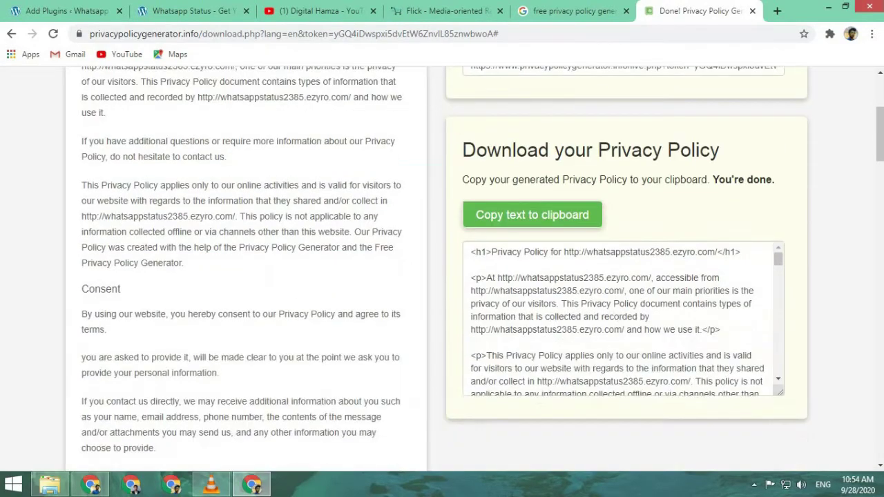
{"action": "scroll", "coordinate": [445, 431], "scroll_direction": "down", "scroll_amount": 9}
{"action": "left_click_drag", "start_coordinate": [445, 431], "coordinate": [448, 472]}
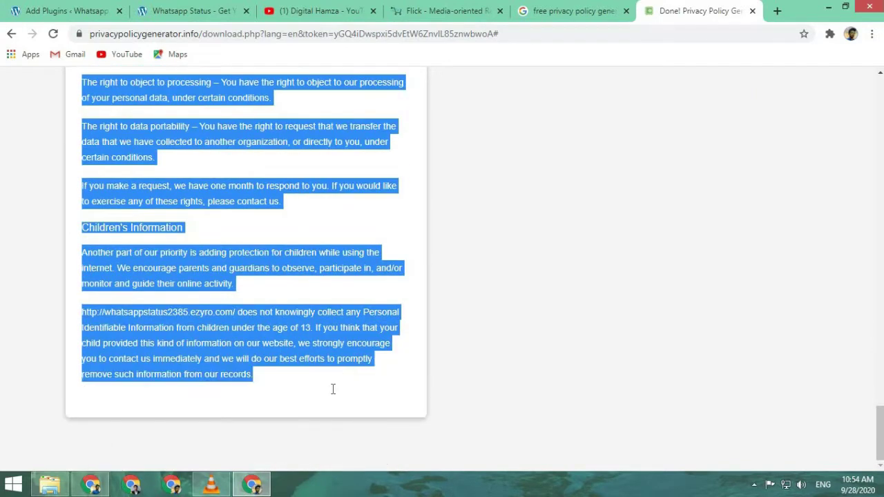
{"action": "left_click", "coordinate": [63, 11]}
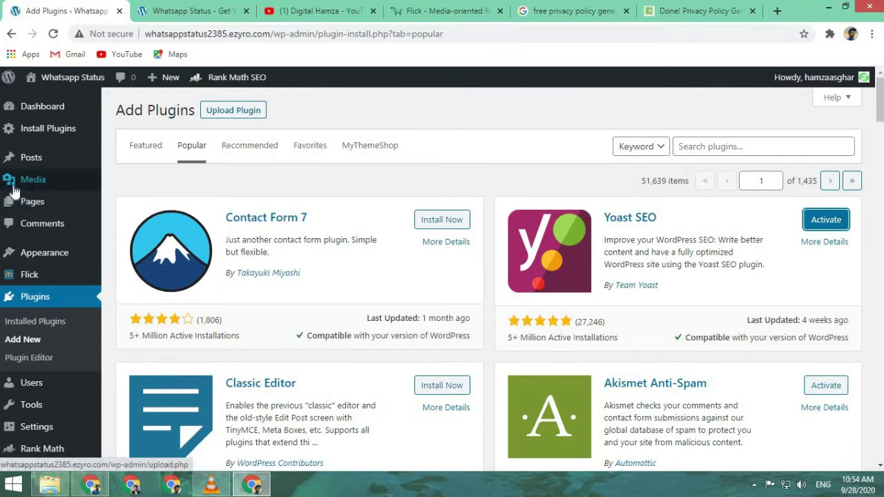
- Create a new WordPress page and paste the generated privacy policy text into its body
{"action": "mouse_move", "coordinate": [21, 207]}
{"action": "left_click", "coordinate": [140, 223]}
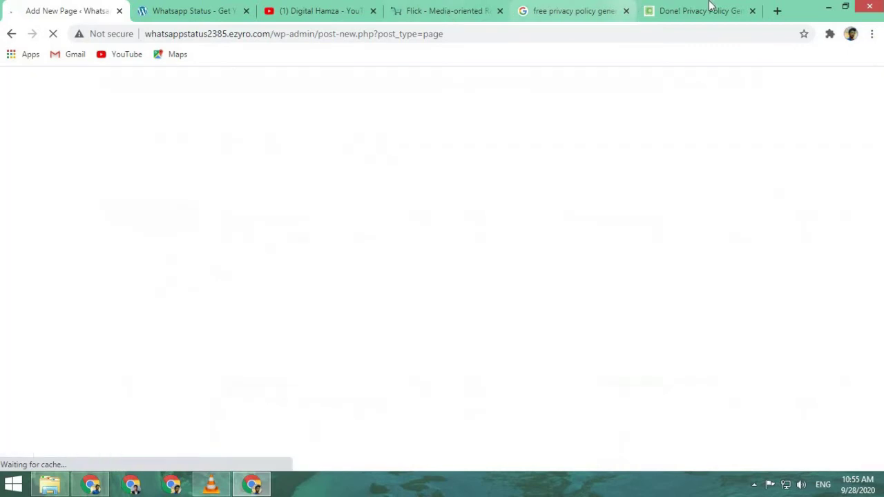
{"action": "left_click", "coordinate": [698, 11]}
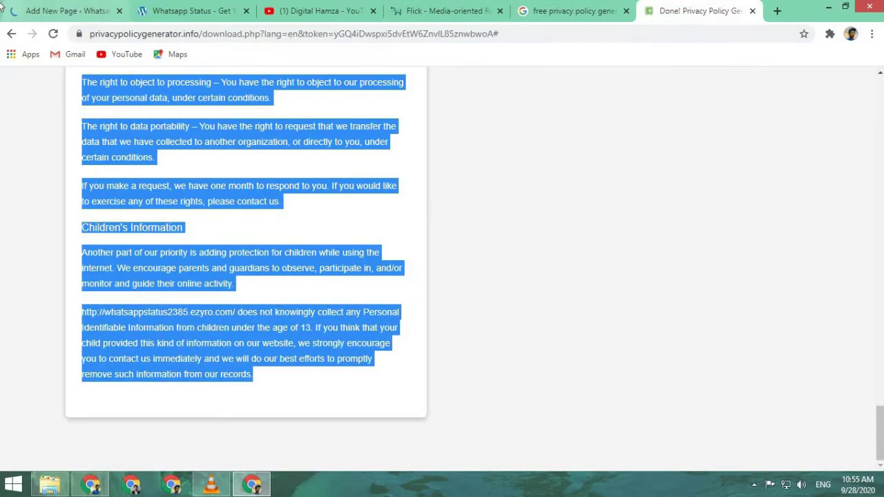
{"action": "left_click", "coordinate": [47, 10]}
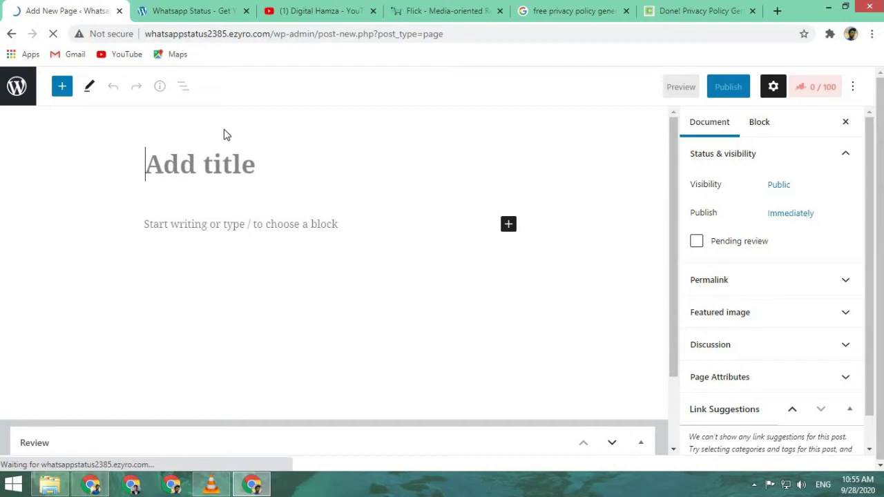
{"action": "left_click", "coordinate": [243, 223]}
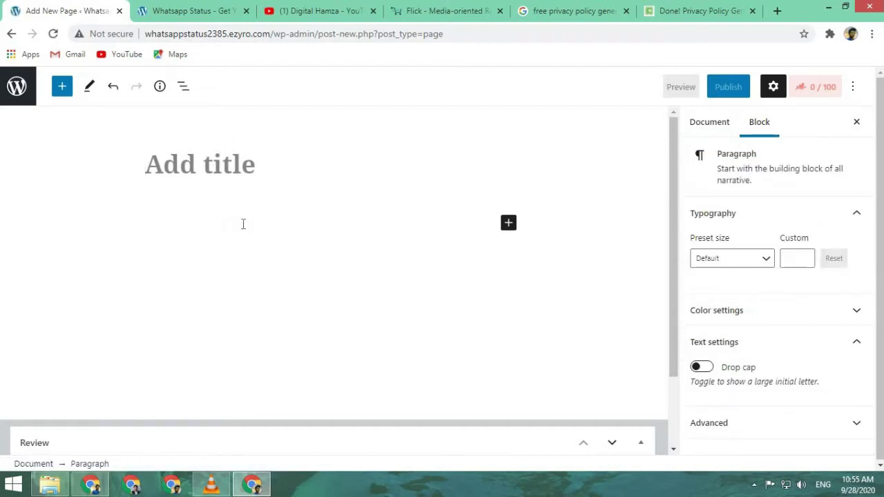
{"action": "key", "text": "ctrl+v"}
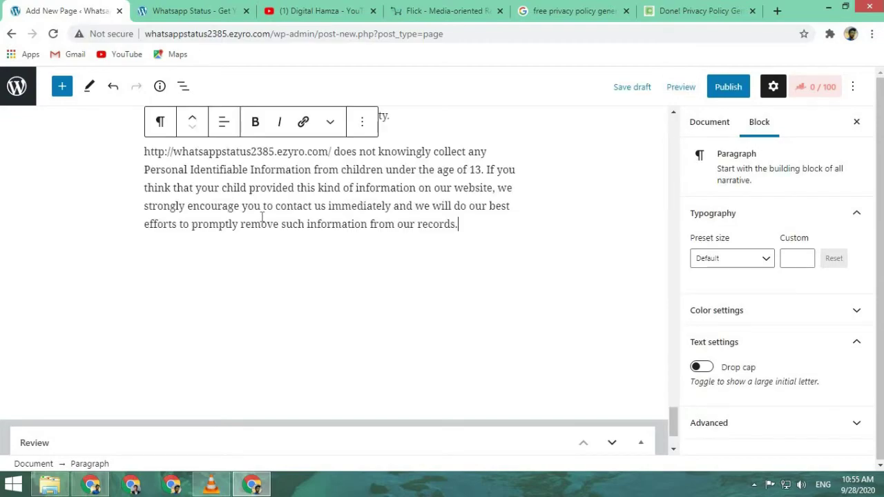
{"action": "scroll", "coordinate": [262, 216], "scroll_direction": "up", "scroll_amount": 15}
{"action": "scroll", "coordinate": [262, 216], "scroll_direction": "up", "scroll_amount": 20}
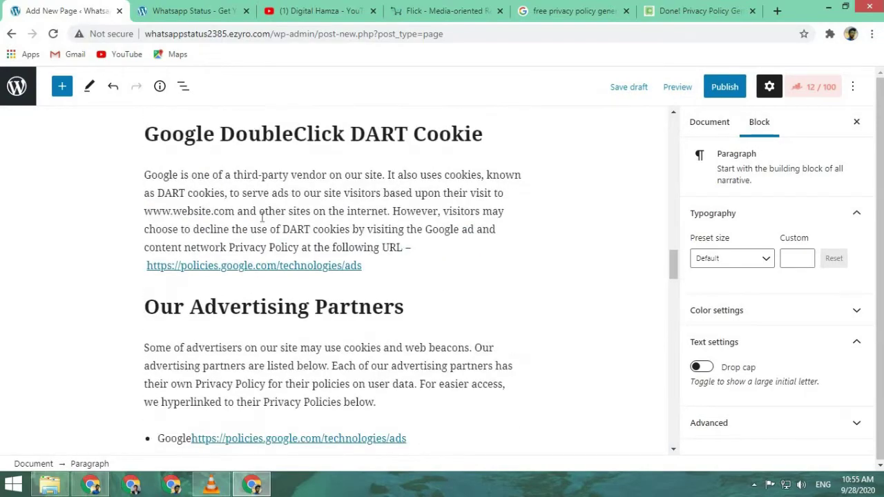
{"action": "scroll", "coordinate": [267, 203], "scroll_direction": "up", "scroll_amount": 1}
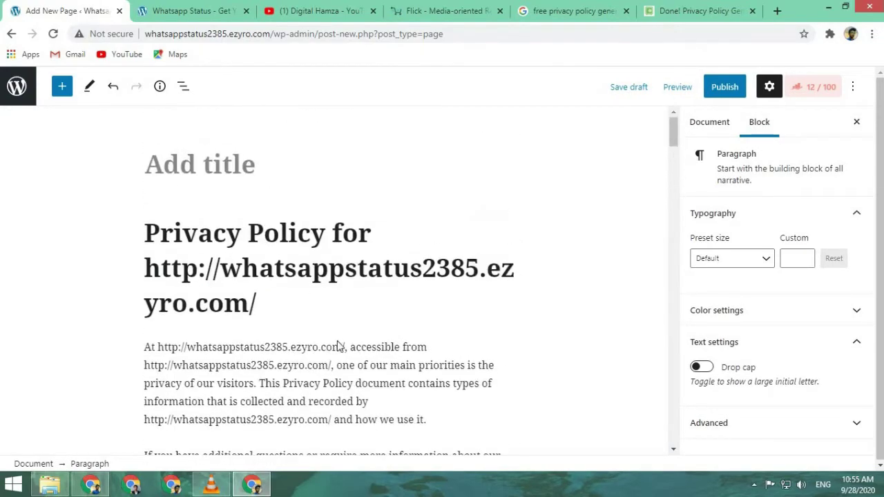
{"action": "left_click_drag", "start_coordinate": [257, 306], "coordinate": [159, 277]}
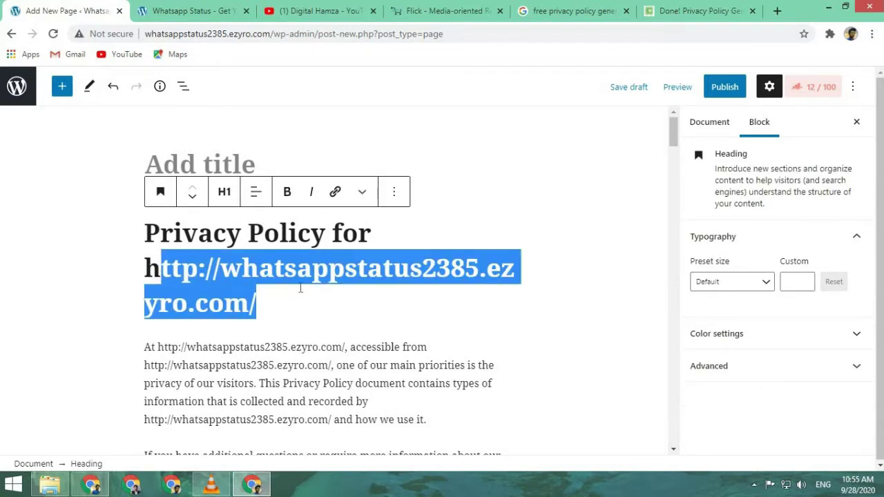
{"action": "key", "text": "Right"}
{"action": "left_click_drag", "start_coordinate": [223, 272], "coordinate": [145, 265]}
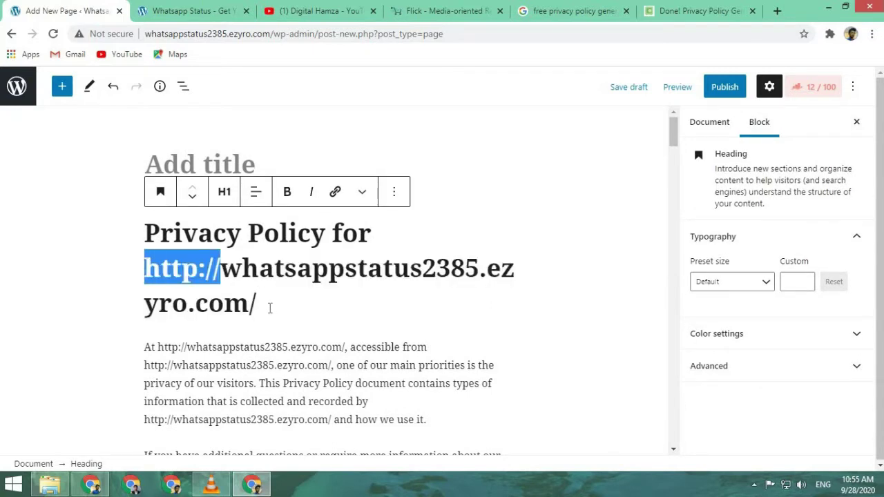
{"action": "key", "text": "BackSpace"}
{"action": "left_click_drag", "start_coordinate": [410, 266], "coordinate": [430, 296]}
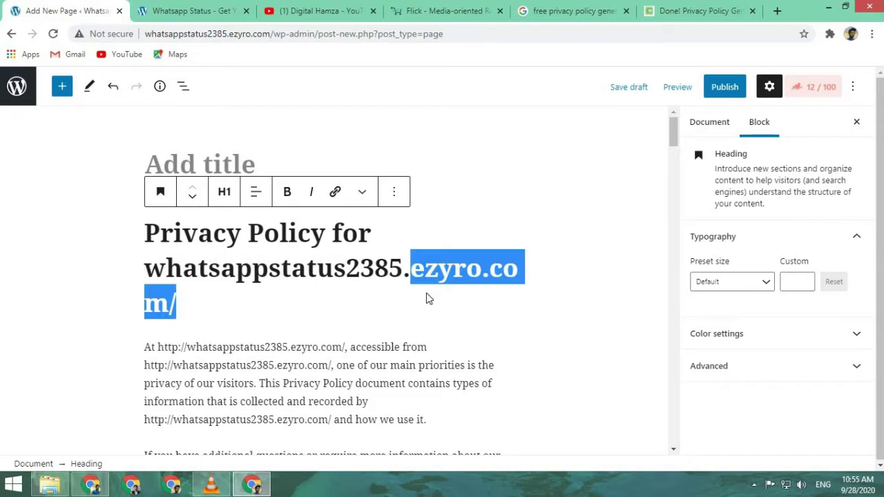
{"action": "key", "text": "BackSpace"}
{"action": "key", "text": "BackSpace"}
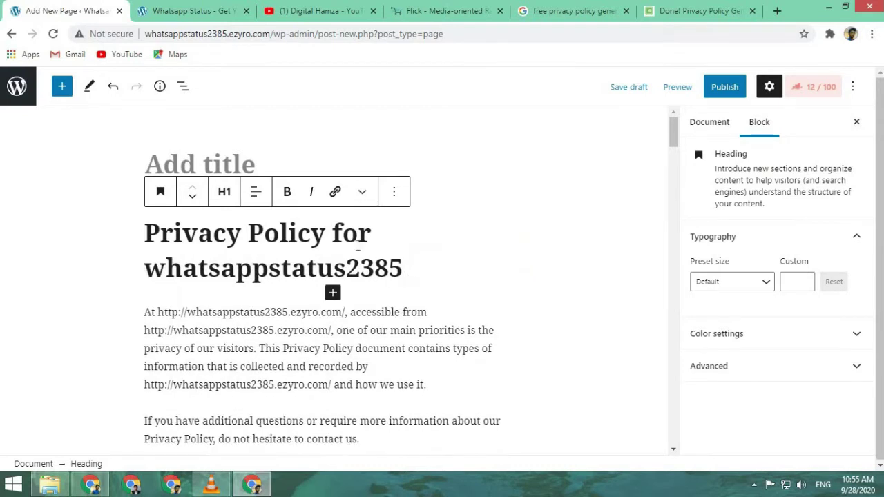
{"action": "key", "text": "BackSpace"}
- Title the page 'Privacy Policy', publish it, and return to the dashboard
{"action": "left_click_drag", "start_coordinate": [375, 234], "coordinate": [169, 230]}
{"action": "left_click", "coordinate": [178, 235]}
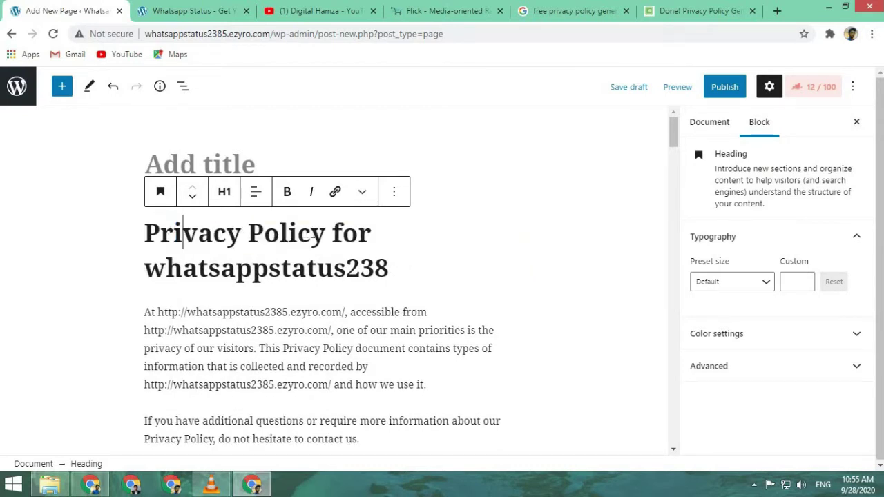
{"action": "left_click_drag", "start_coordinate": [328, 235], "coordinate": [147, 233]}
{"action": "key", "text": "ctrl+c"}
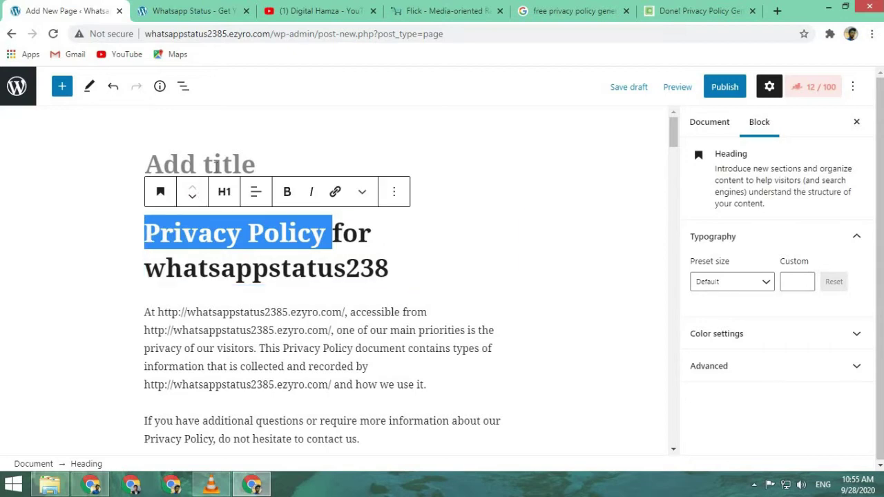
{"action": "left_click", "coordinate": [214, 165]}
{"action": "key", "text": "ctrl+v"}
{"action": "left_click", "coordinate": [738, 83]}
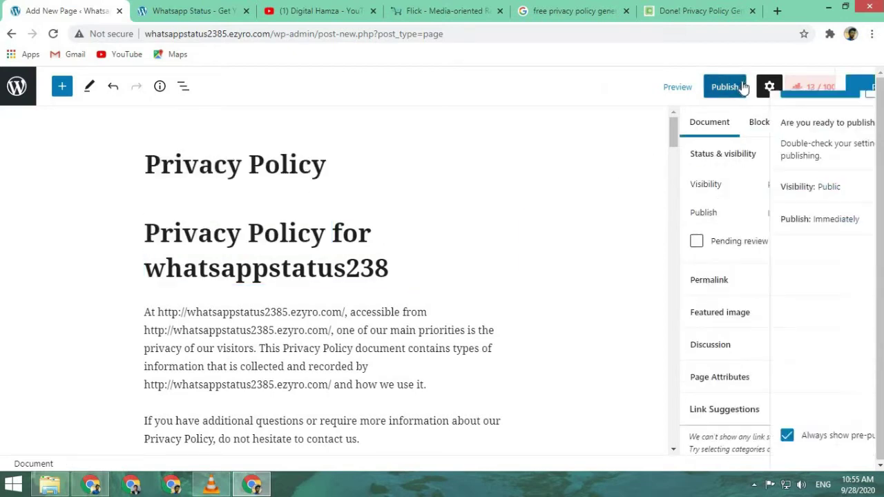
{"action": "left_click", "coordinate": [743, 86]}
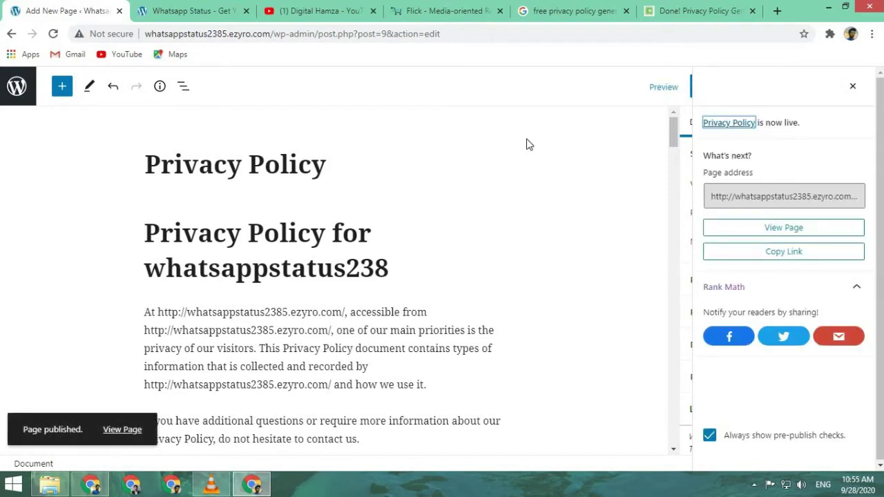
{"action": "left_click", "coordinate": [11, 34]}
{"action": "left_click", "coordinate": [179, 10]}
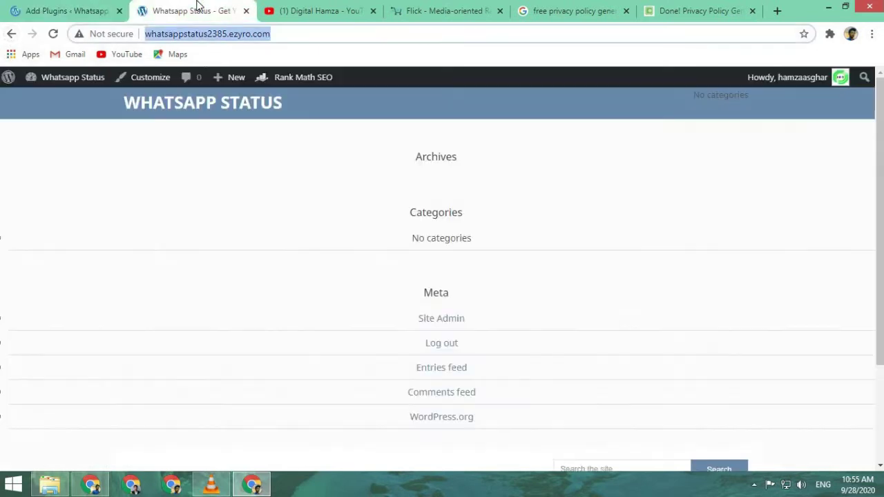
- Deactivate Rank Math SEO from Installed Plugins, choosing reason Other and skipping feedback
{"action": "left_click", "coordinate": [62, 10]}
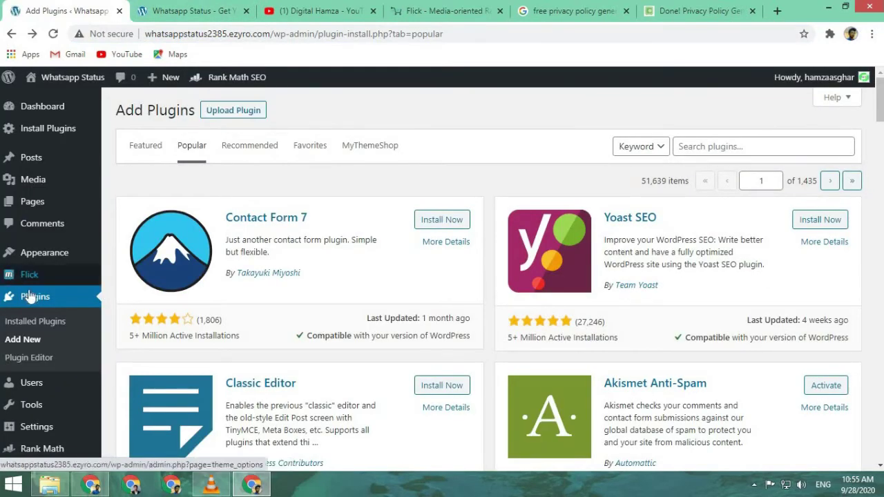
{"action": "left_click", "coordinate": [38, 321]}
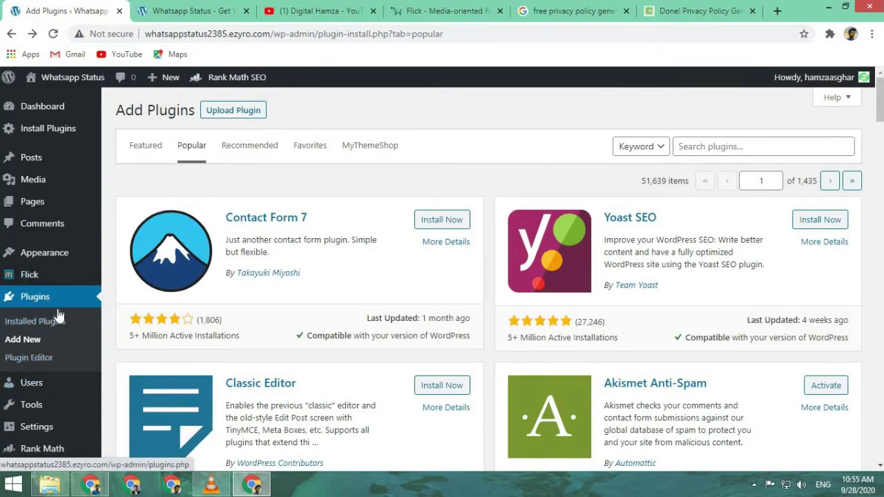
{"action": "scroll", "coordinate": [822, 226], "scroll_direction": "down", "scroll_amount": 1}
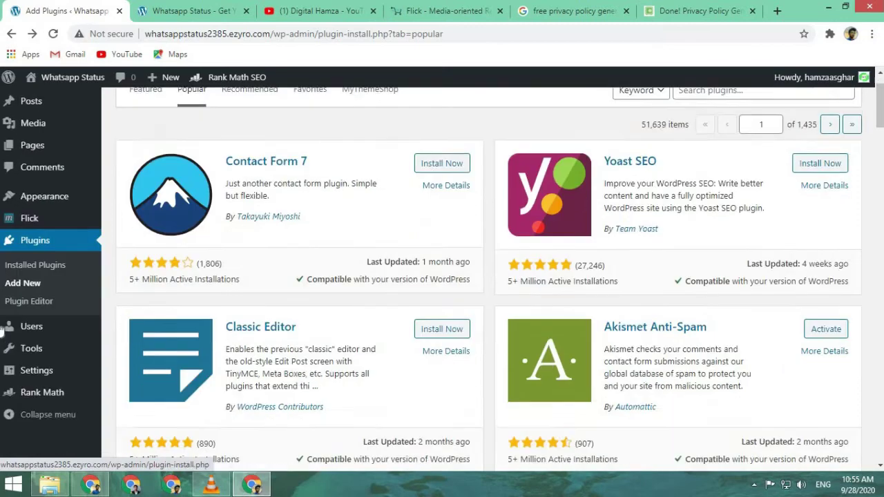
{"action": "left_click", "coordinate": [54, 303]}
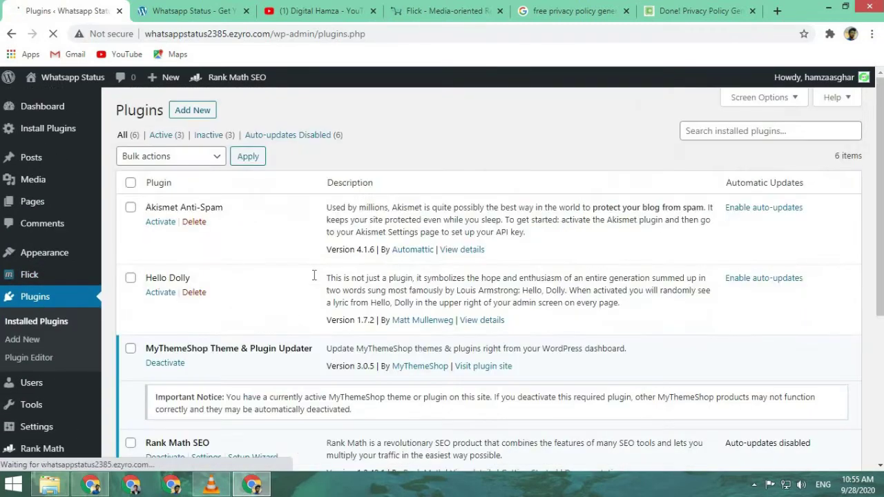
{"action": "scroll", "coordinate": [313, 384], "scroll_direction": "down", "scroll_amount": 2}
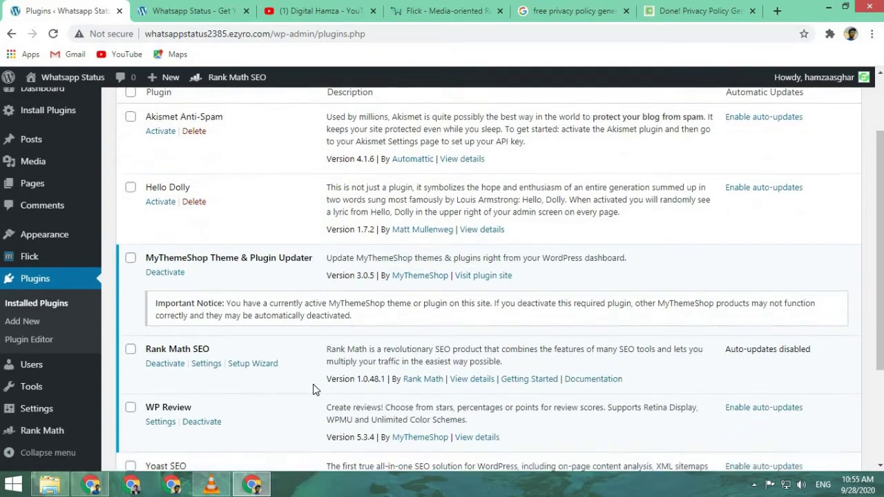
{"action": "left_click", "coordinate": [156, 325]}
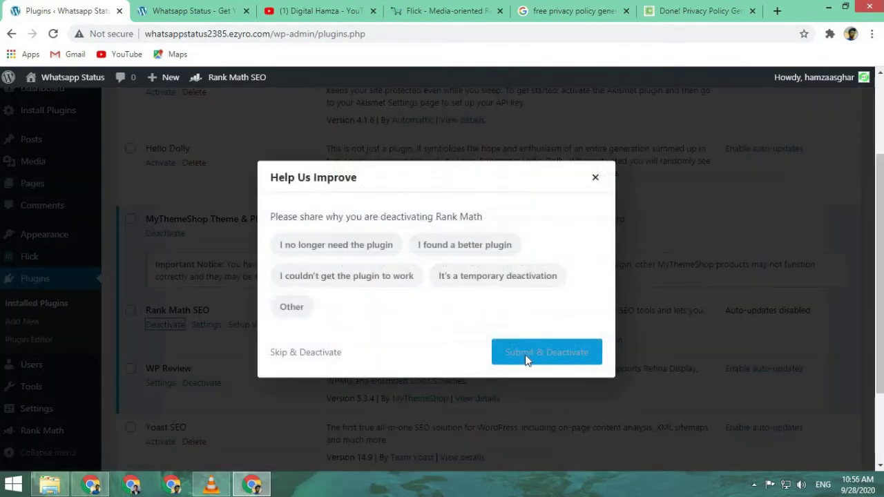
{"action": "left_click", "coordinate": [291, 308]}
{"action": "left_click", "coordinate": [303, 371]}
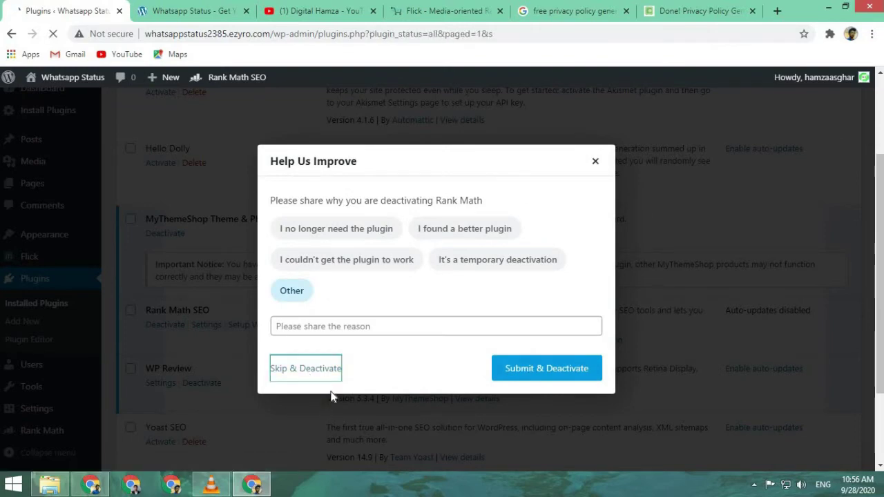
- Activate the Yoast SEO plugin
{"action": "scroll", "coordinate": [293, 381], "scroll_direction": "down", "scroll_amount": 3}
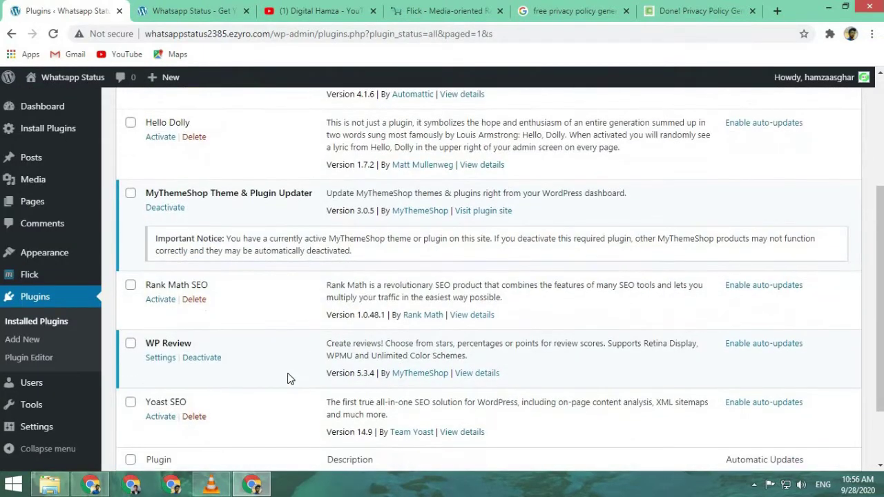
{"action": "scroll", "coordinate": [191, 339], "scroll_direction": "down", "scroll_amount": 2}
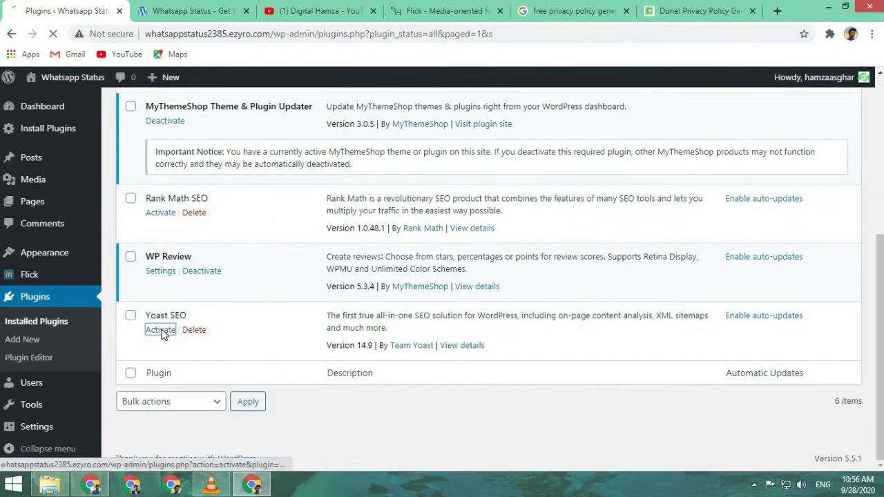
{"action": "left_click", "coordinate": [162, 331]}
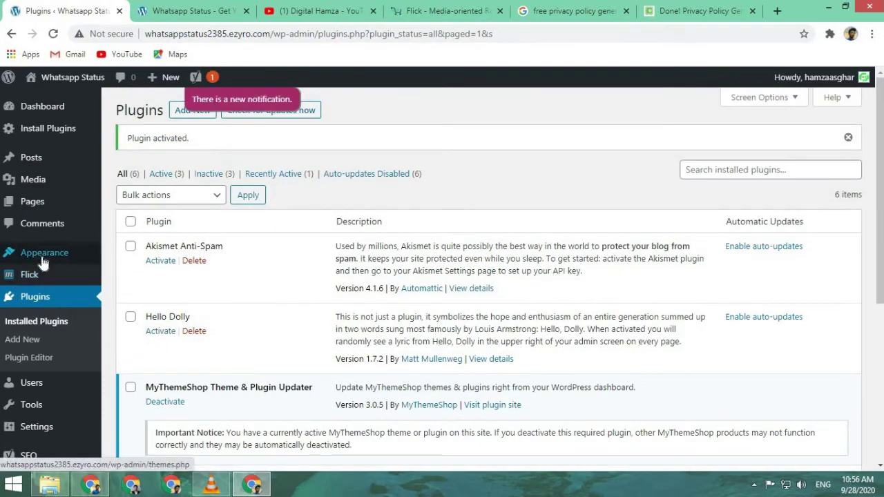
{"action": "scroll", "coordinate": [70, 376], "scroll_direction": "down", "scroll_amount": 3}
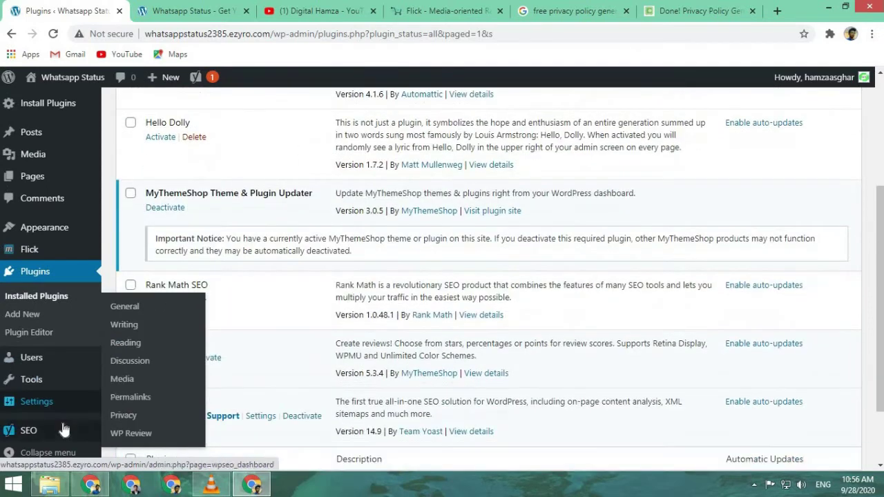
{"action": "mouse_move", "coordinate": [63, 430]}
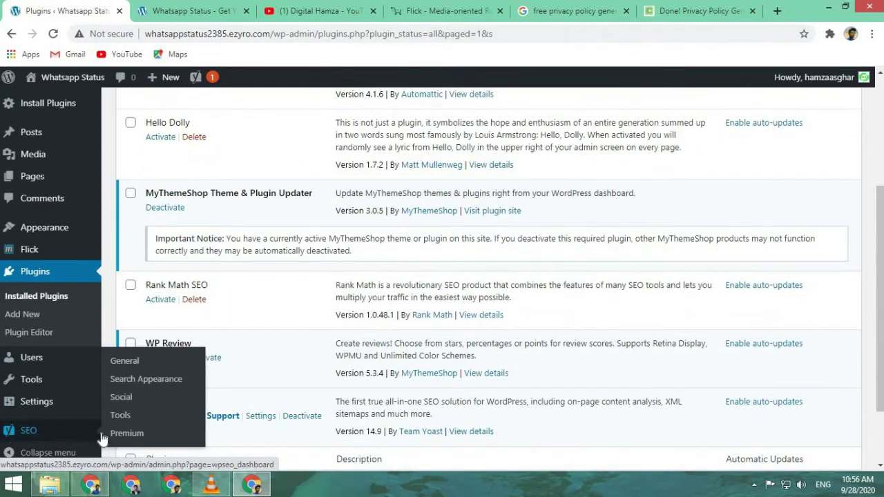
- From SEO > General, start the Yoast first-time configuration wizard
{"action": "left_click", "coordinate": [125, 360]}
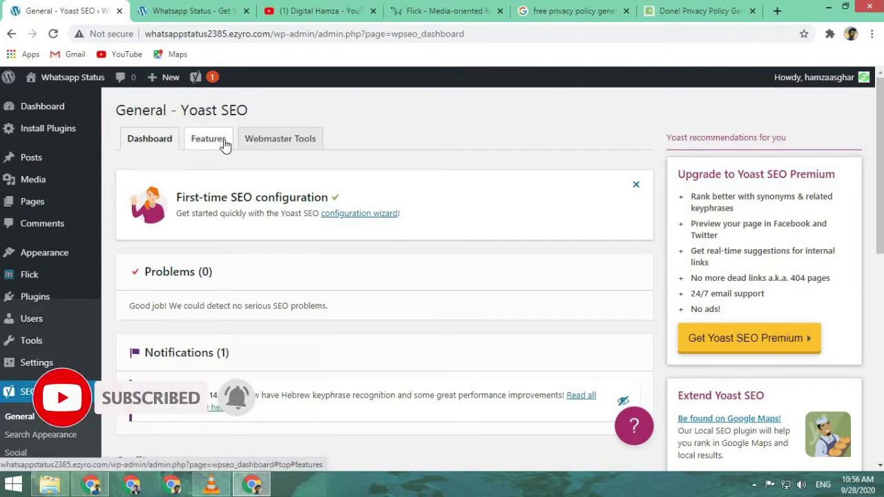
{"action": "left_click", "coordinate": [378, 219]}
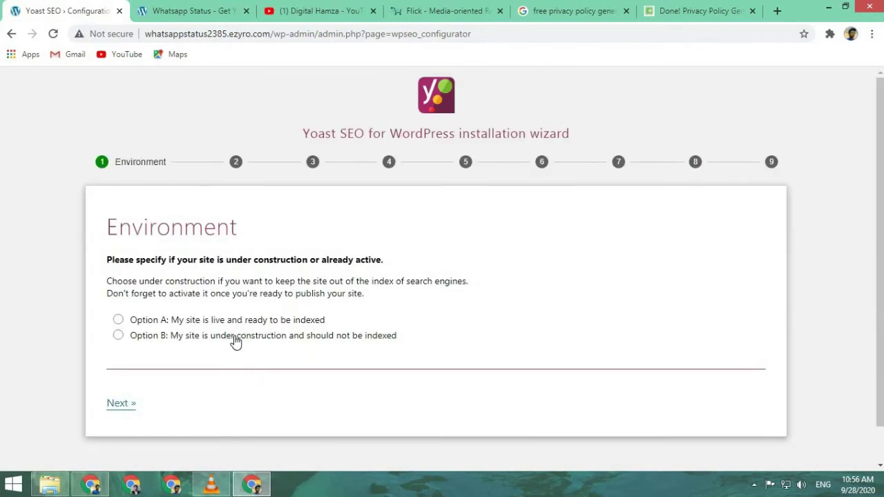
- Mark the site as under construction and choose A blog as the site type
{"action": "left_click", "coordinate": [236, 340]}
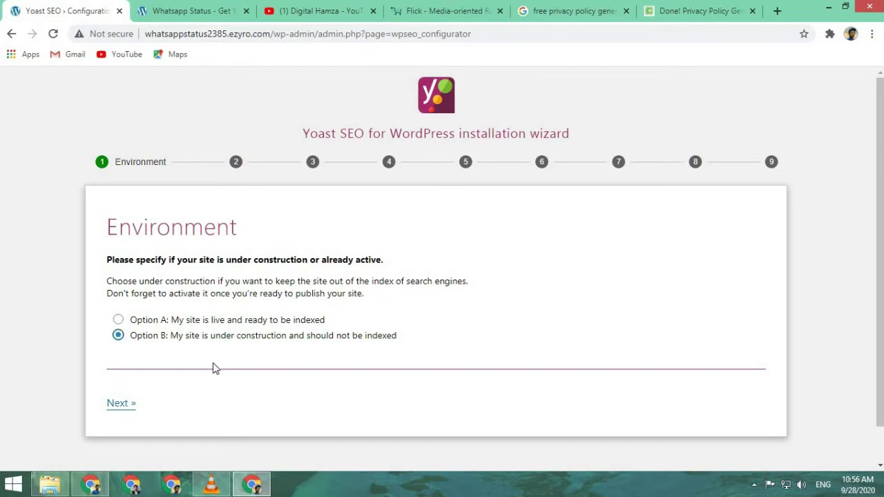
{"action": "left_click", "coordinate": [119, 404]}
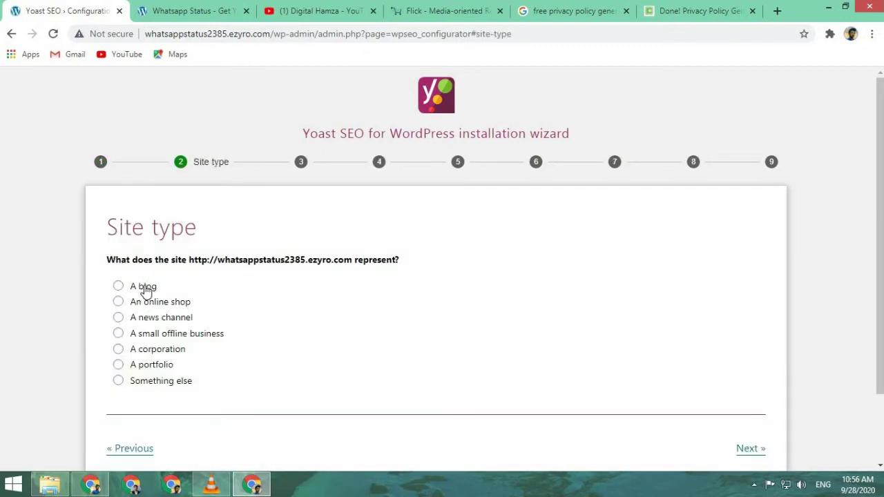
{"action": "left_click", "coordinate": [145, 287]}
{"action": "left_click", "coordinate": [138, 449]}
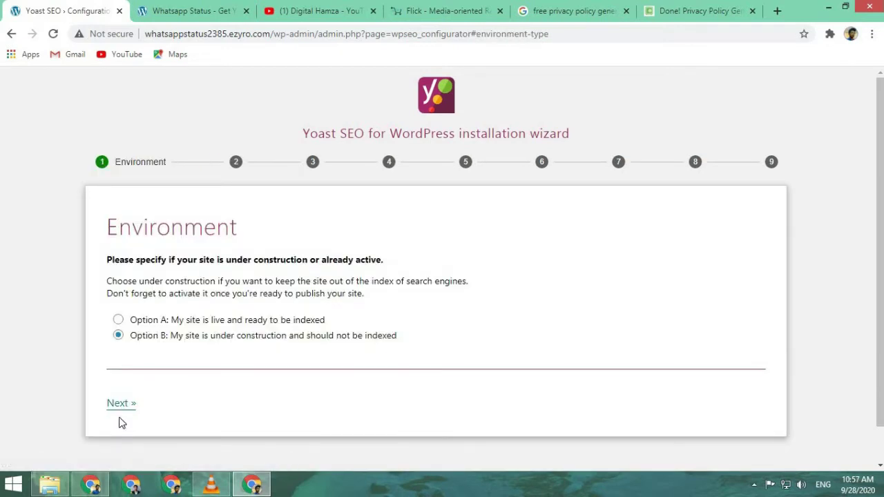
{"action": "left_click", "coordinate": [120, 404]}
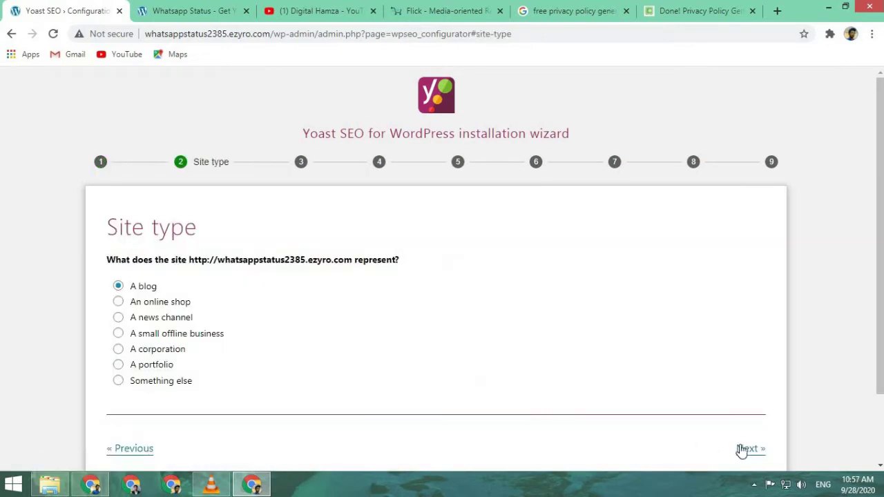
{"action": "left_click", "coordinate": [742, 450]}
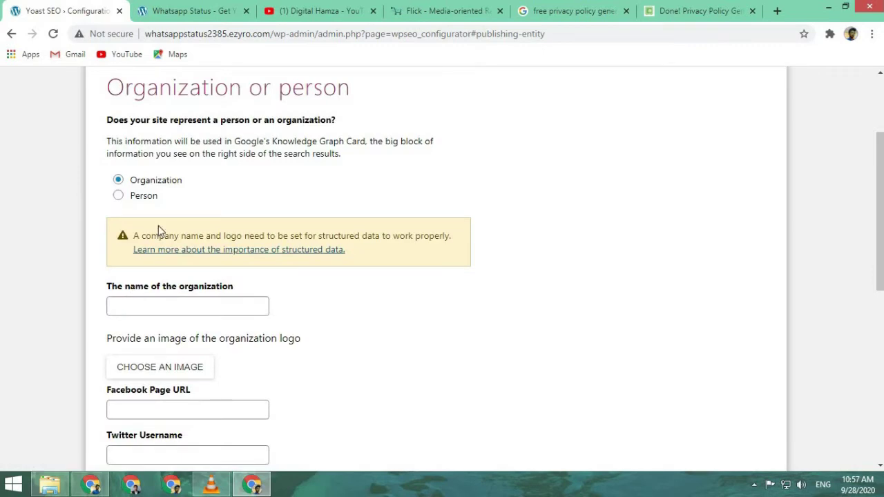
- Set the site to represent a person, picking the site's user
{"action": "left_click", "coordinate": [143, 198]}
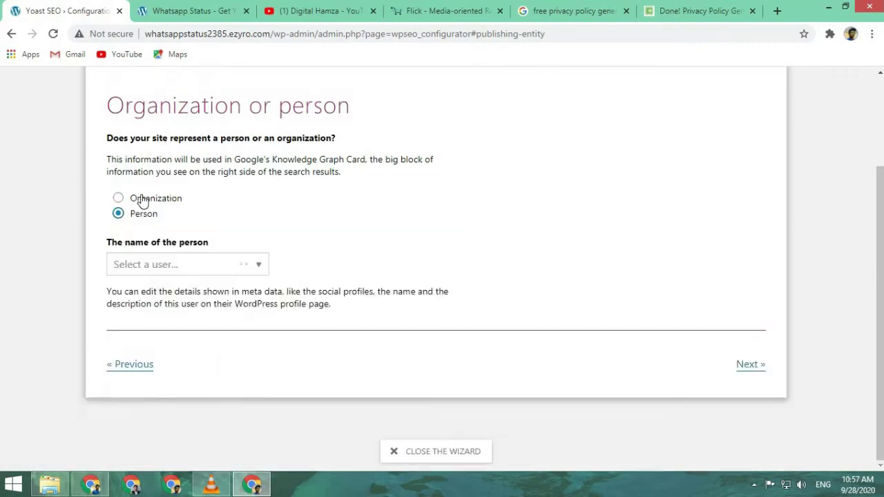
{"action": "left_click", "coordinate": [146, 200]}
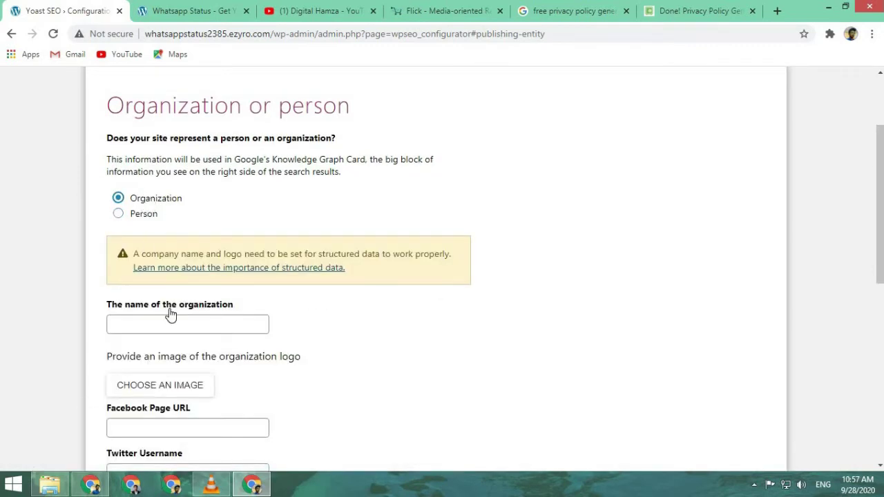
{"action": "scroll", "coordinate": [171, 311], "scroll_direction": "down", "scroll_amount": 4}
{"action": "scroll", "coordinate": [147, 269], "scroll_direction": "up", "scroll_amount": 2}
{"action": "scroll", "coordinate": [135, 148], "scroll_direction": "up", "scroll_amount": 1}
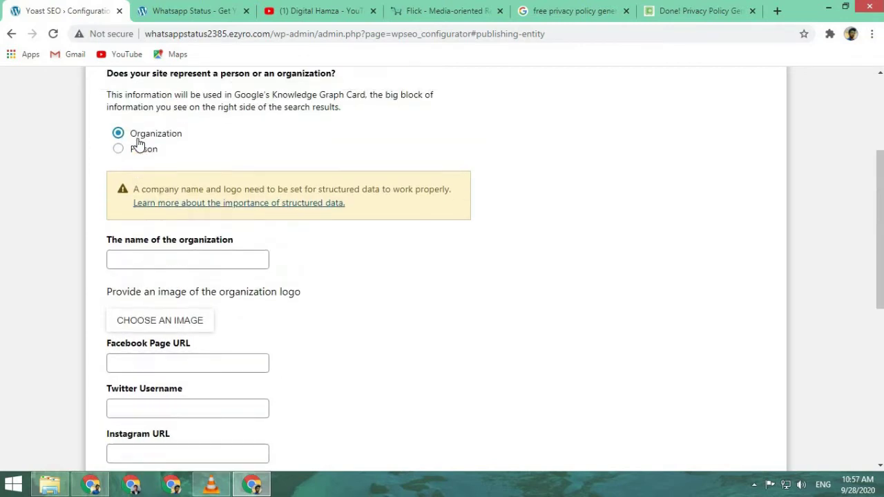
{"action": "left_click", "coordinate": [139, 149]}
{"action": "left_click", "coordinate": [200, 261]}
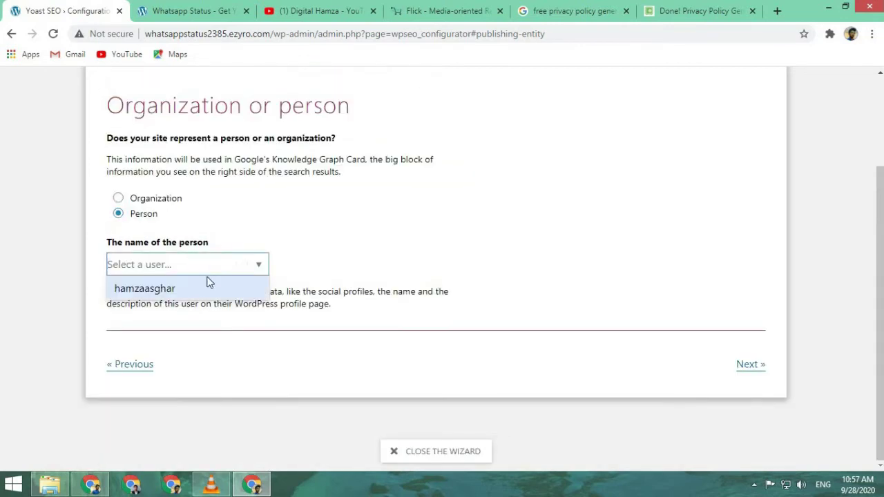
{"action": "left_click", "coordinate": [209, 288]}
{"action": "left_click", "coordinate": [752, 366]}
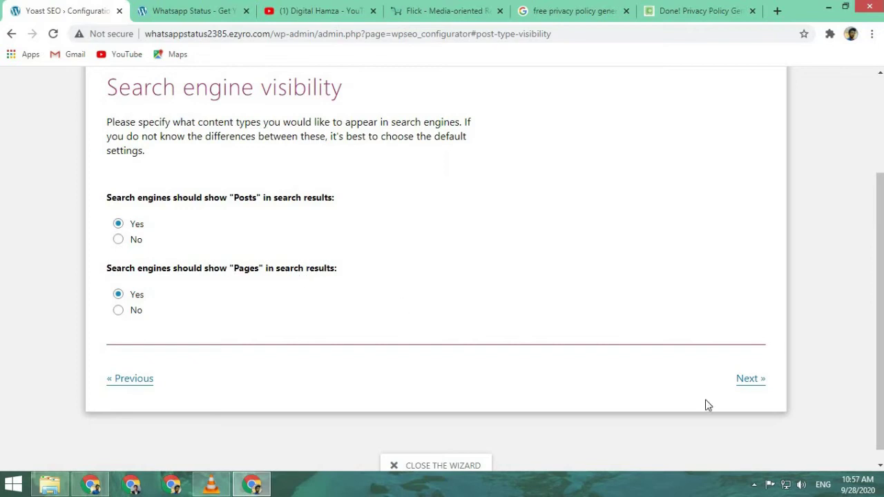
- Declare the site has a single author and choose | as title separator
{"action": "left_click", "coordinate": [747, 378]}
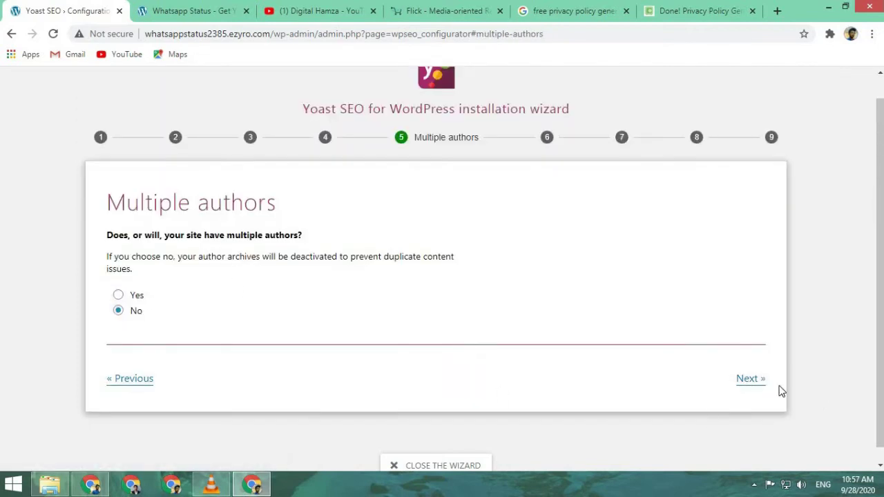
{"action": "left_click", "coordinate": [118, 295]}
{"action": "left_click", "coordinate": [119, 312]}
{"action": "left_click", "coordinate": [747, 380]}
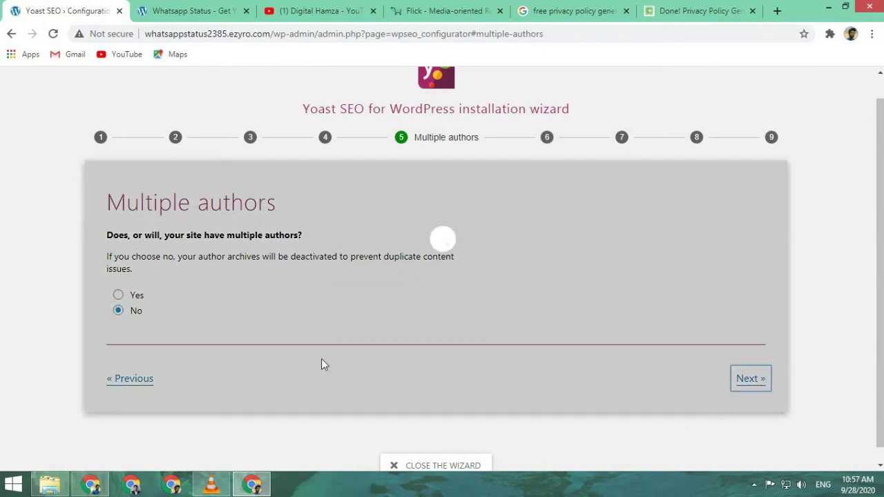
{"action": "scroll", "coordinate": [234, 234], "scroll_direction": "up", "scroll_amount": 2}
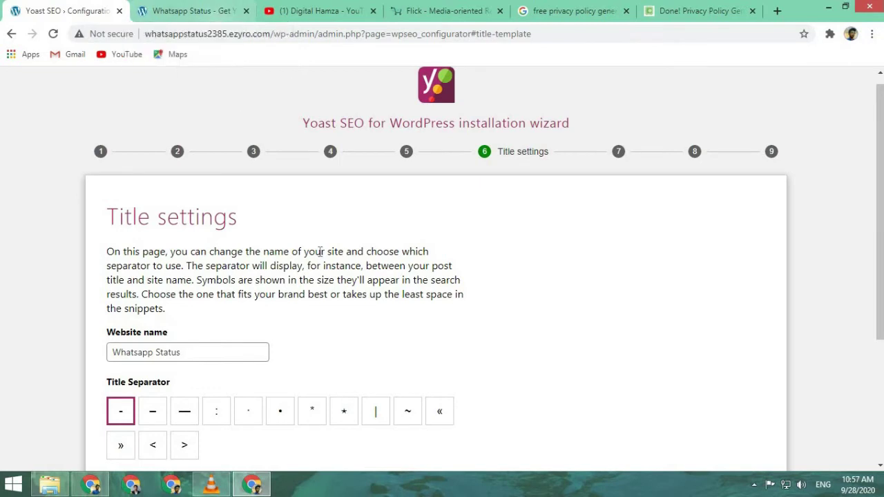
{"action": "scroll", "coordinate": [367, 242], "scroll_direction": "down", "scroll_amount": 3}
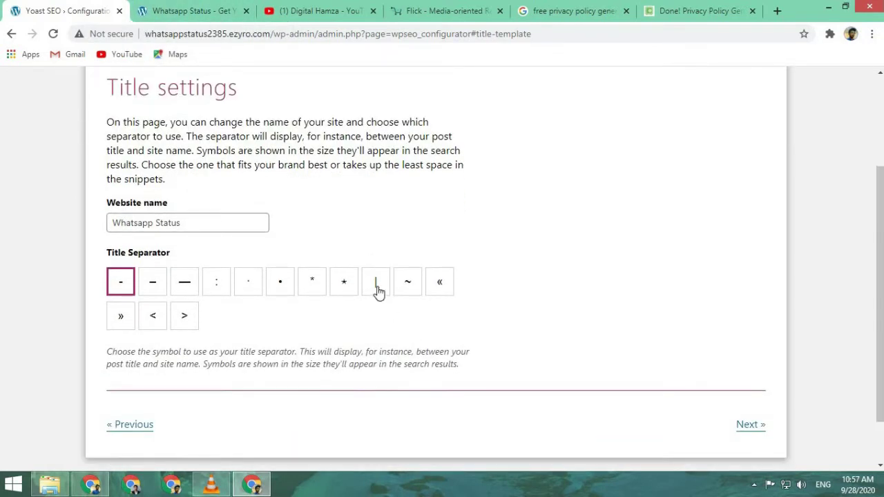
{"action": "left_click", "coordinate": [377, 290]}
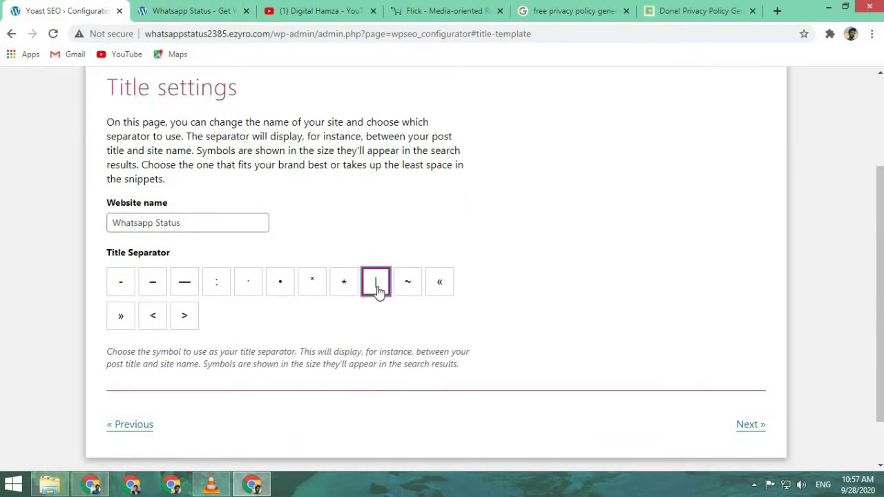
{"action": "left_click", "coordinate": [750, 426]}
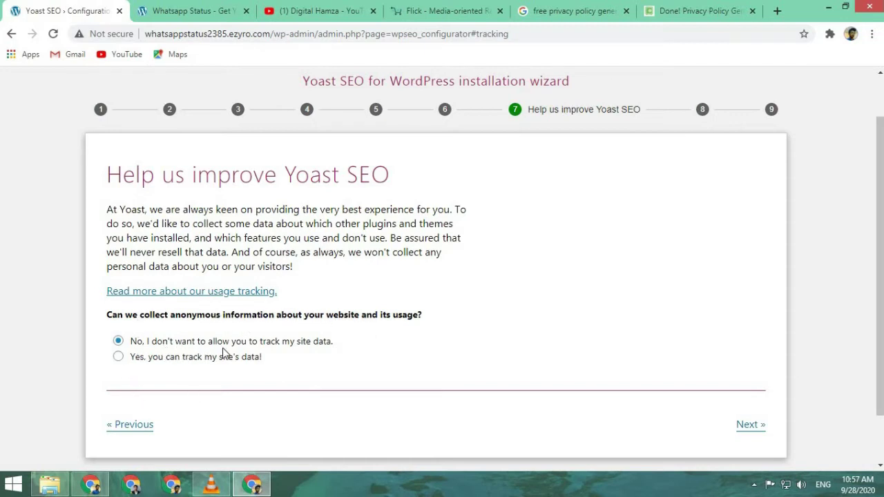
- Skip usage tracking and the newsletter, then close the finished wizard
{"action": "left_click", "coordinate": [758, 424]}
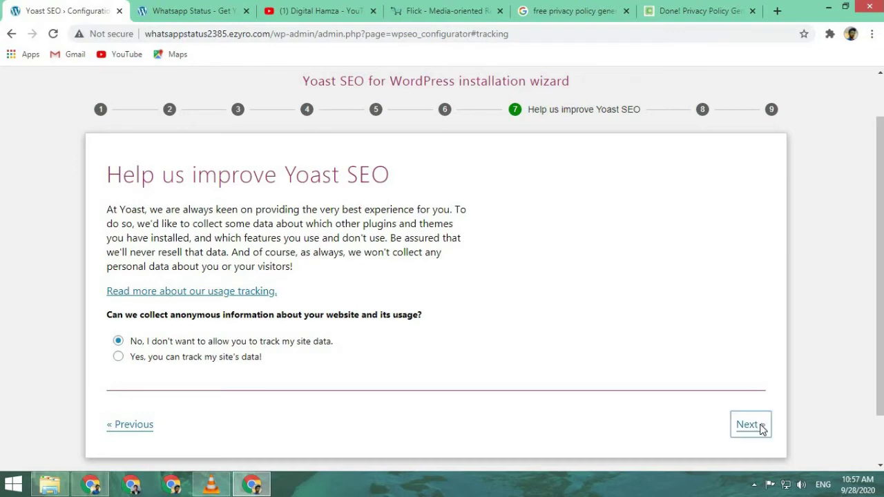
{"action": "scroll", "coordinate": [763, 430], "scroll_direction": "down", "scroll_amount": 4}
{"action": "scroll", "coordinate": [570, 367], "scroll_direction": "down", "scroll_amount": 3}
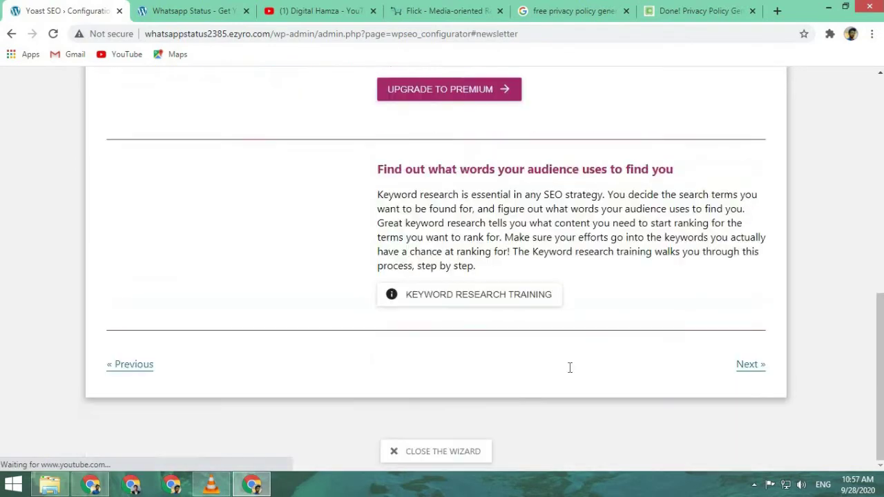
{"action": "left_click", "coordinate": [745, 369]}
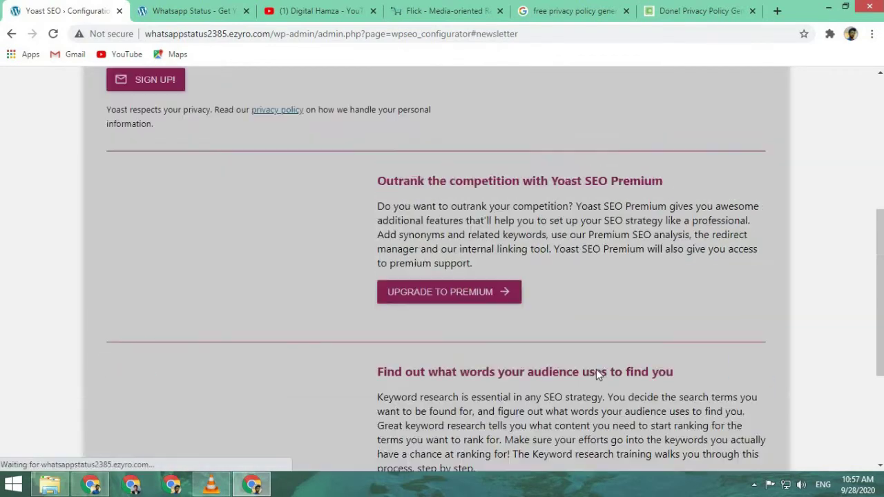
{"action": "scroll", "coordinate": [619, 372], "scroll_direction": "down", "scroll_amount": 2}
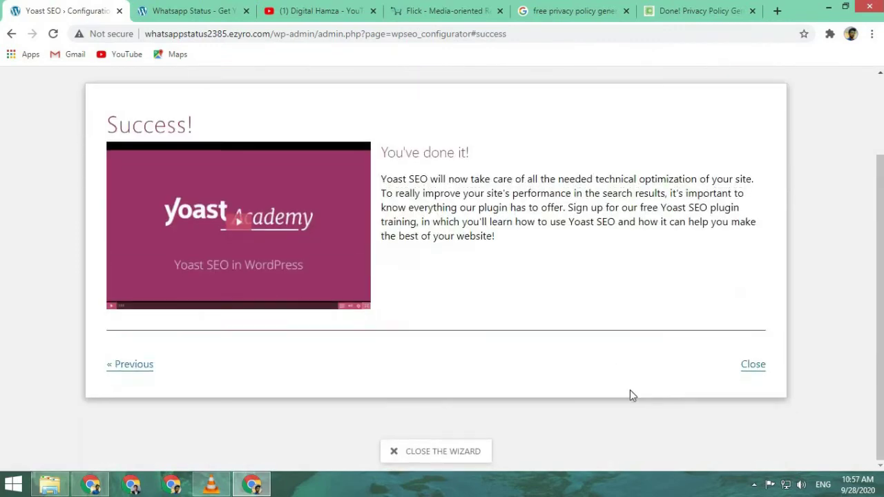
{"action": "left_click", "coordinate": [753, 368]}
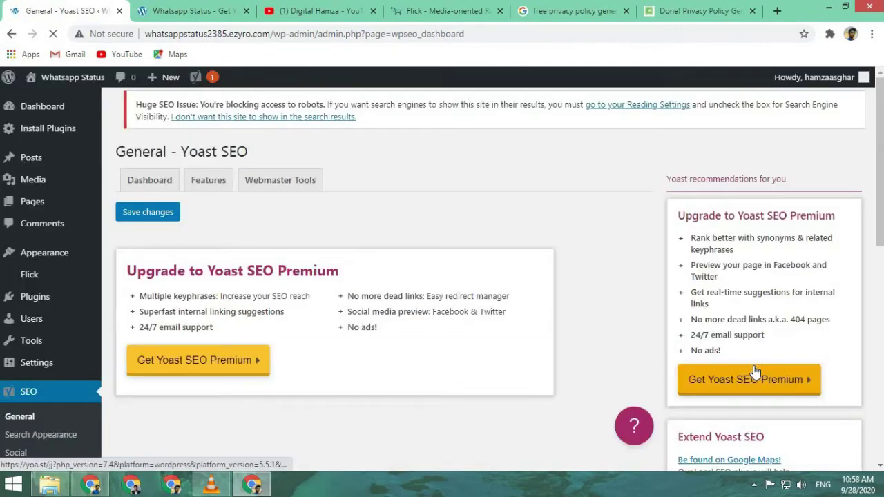
- Review the Yoast Features tab's on/off settings, including XML sitemaps
{"action": "scroll", "coordinate": [251, 263], "scroll_direction": "down", "scroll_amount": 2}
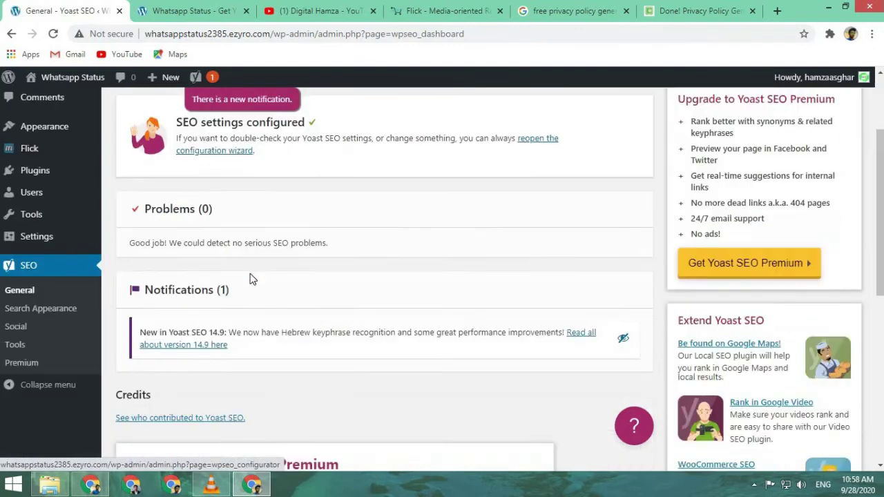
{"action": "scroll", "coordinate": [201, 270], "scroll_direction": "up", "scroll_amount": 1}
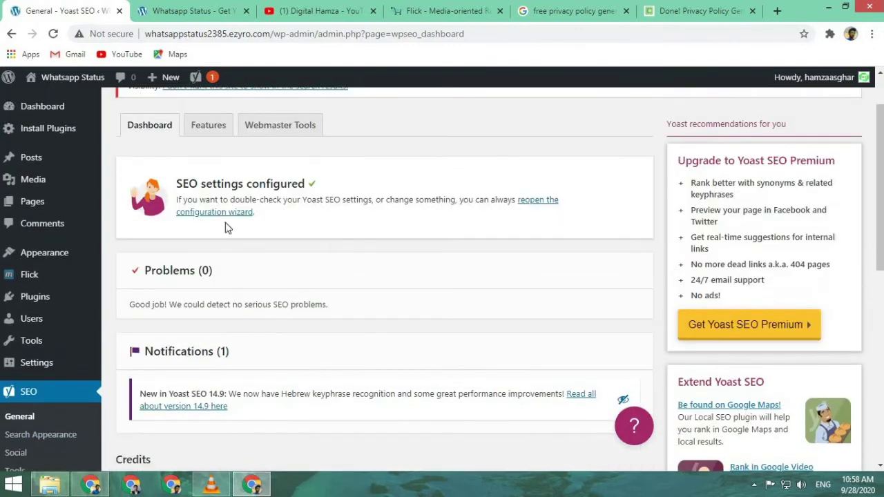
{"action": "left_click", "coordinate": [211, 126]}
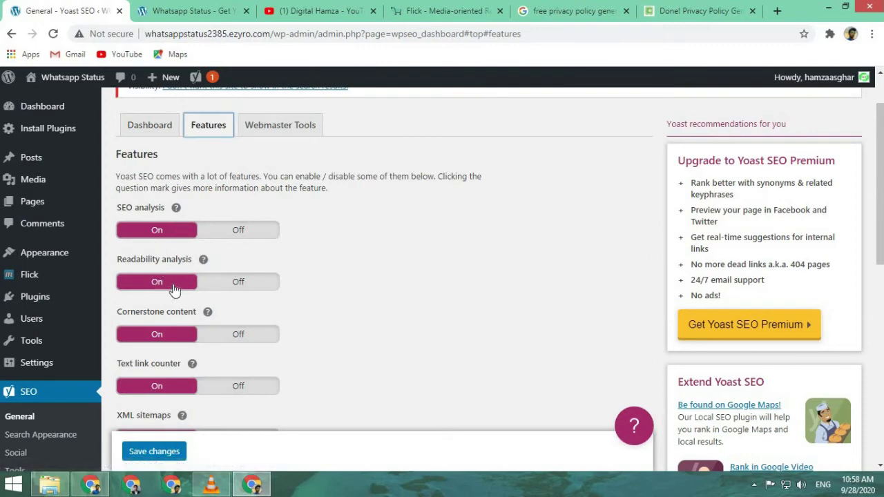
{"action": "scroll", "coordinate": [175, 309], "scroll_direction": "down", "scroll_amount": 2}
{"action": "scroll", "coordinate": [174, 309], "scroll_direction": "up", "scroll_amount": 1}
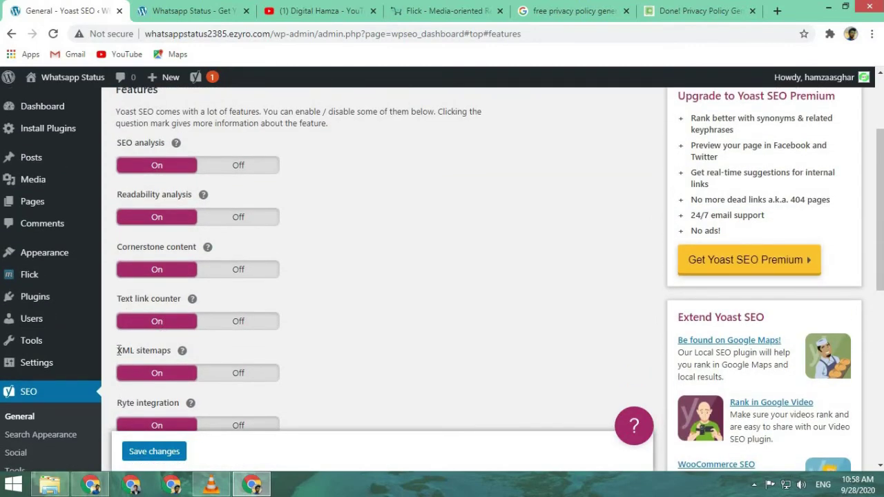
{"action": "left_click_drag", "start_coordinate": [118, 350], "coordinate": [172, 351]}
{"action": "left_click", "coordinate": [387, 336]}
{"action": "scroll", "coordinate": [359, 304], "scroll_direction": "up", "scroll_amount": 2}
- Inspect the Webmaster Tools verification code fields, then go to Search Appearance
{"action": "left_click", "coordinate": [286, 193]}
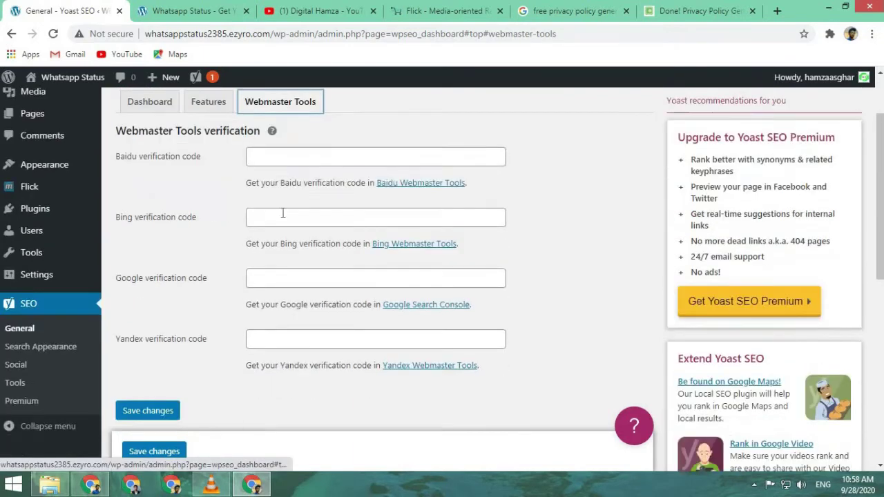
{"action": "scroll", "coordinate": [283, 215], "scroll_direction": "down", "scroll_amount": 1}
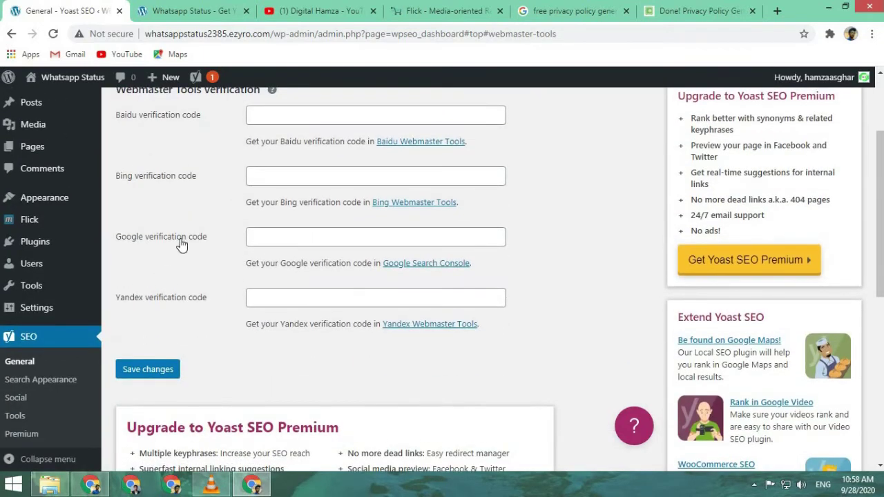
{"action": "left_click", "coordinate": [294, 235]}
{"action": "left_click", "coordinate": [606, 270]}
{"action": "left_click", "coordinate": [415, 236]}
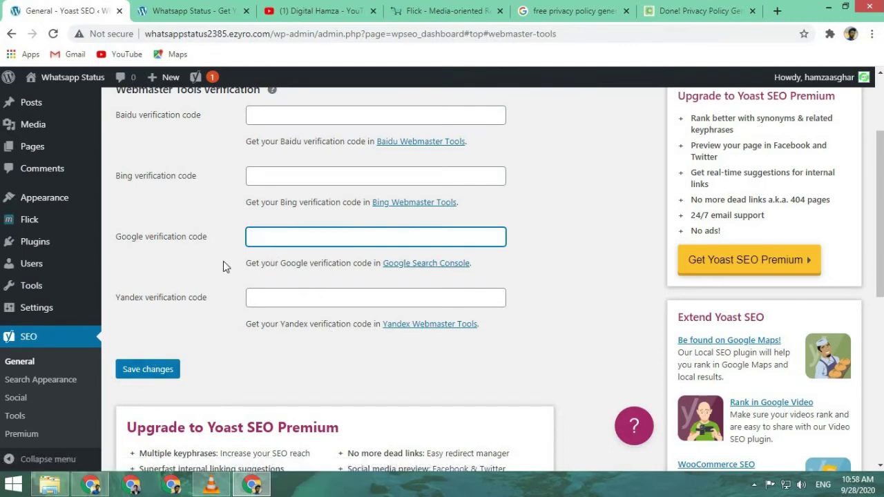
{"action": "left_click", "coordinate": [51, 381]}
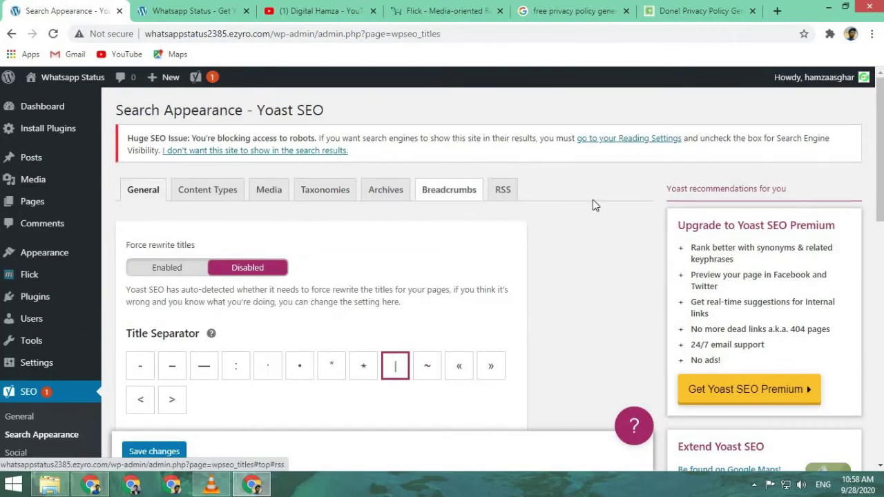
- Rebuild the homepage SEO title as Site title, Separator, Tagline, dropping the Page variable
{"action": "scroll", "coordinate": [592, 200], "scroll_direction": "down", "scroll_amount": 4}
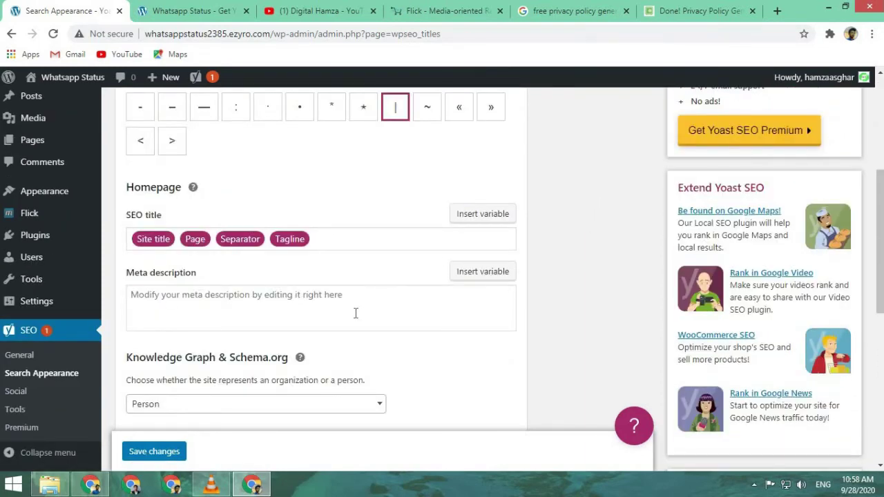
{"action": "scroll", "coordinate": [498, 246], "scroll_direction": "up", "scroll_amount": 1}
{"action": "scroll", "coordinate": [450, 288], "scroll_direction": "down", "scroll_amount": 1}
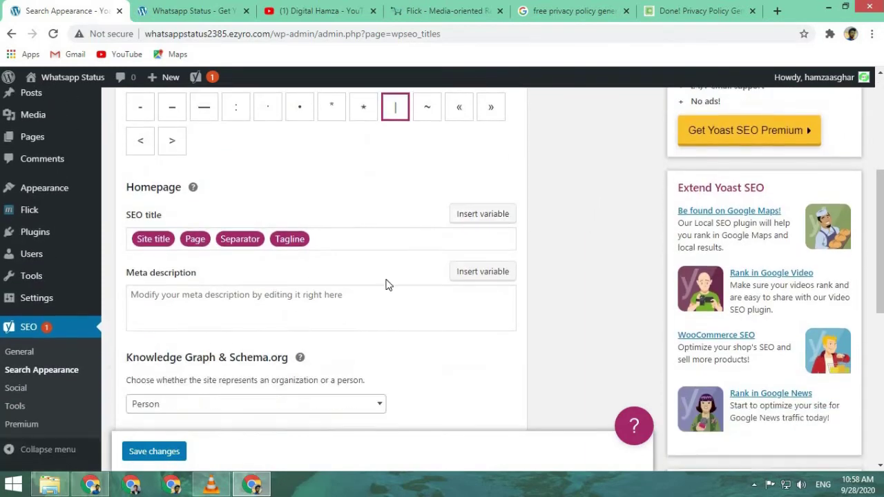
{"action": "left_click", "coordinate": [312, 240]}
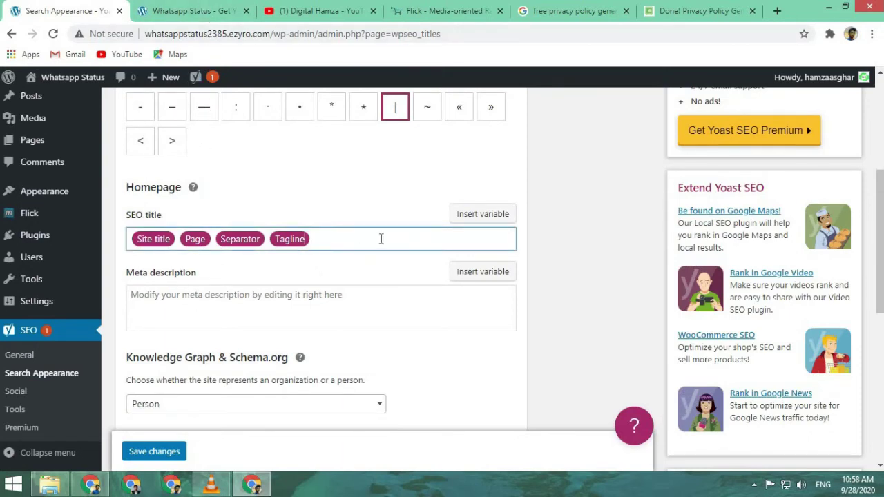
{"action": "scroll", "coordinate": [383, 237], "scroll_direction": "down", "scroll_amount": 3}
{"action": "scroll", "coordinate": [381, 238], "scroll_direction": "up", "scroll_amount": 2}
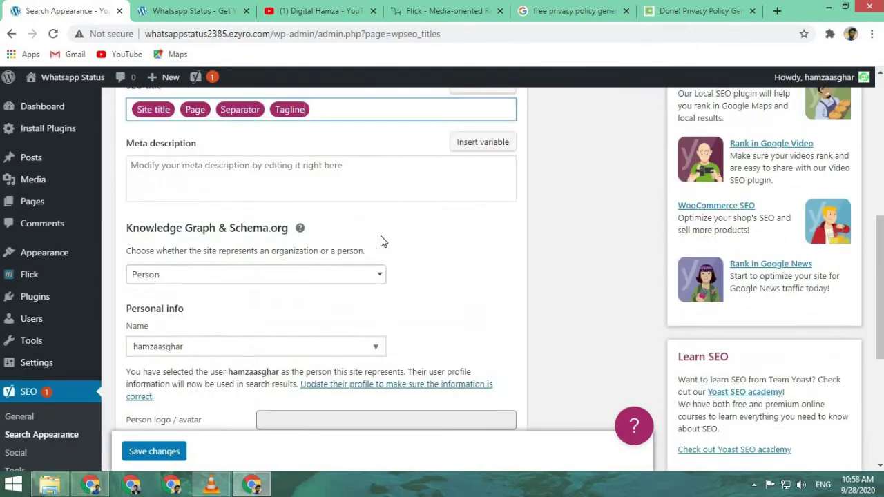
{"action": "scroll", "coordinate": [254, 267], "scroll_direction": "up", "scroll_amount": 2}
{"action": "scroll", "coordinate": [158, 291], "scroll_direction": "up", "scroll_amount": 3}
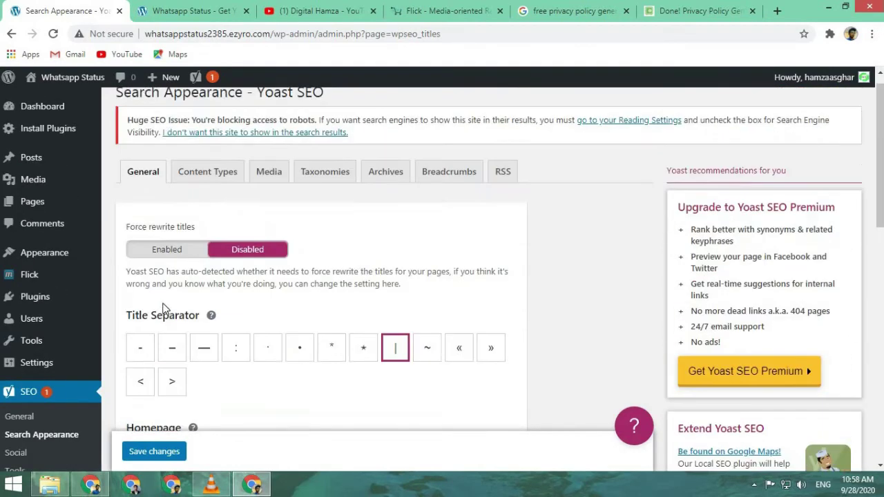
{"action": "scroll", "coordinate": [195, 241], "scroll_direction": "down", "scroll_amount": 2}
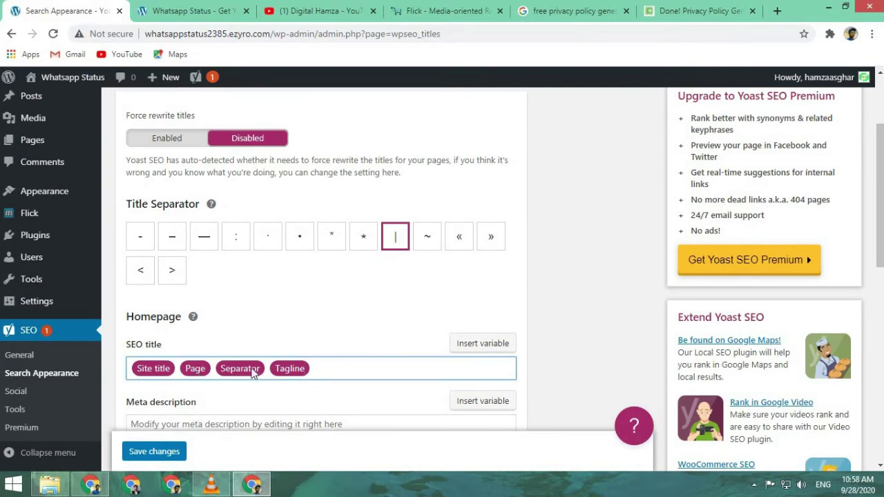
{"action": "key", "text": "BackSpace"}
{"action": "key", "text": "BackSpace"}
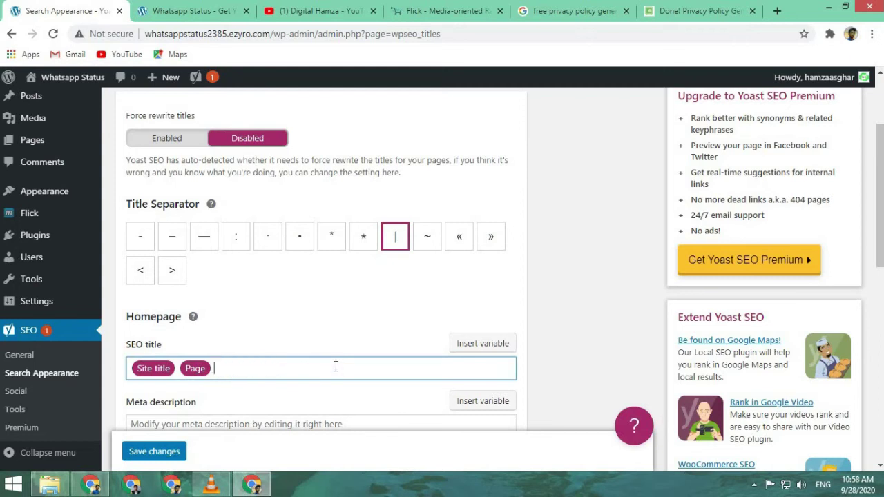
{"action": "key", "text": "BackSpace"}
{"action": "type", "text": "%"}
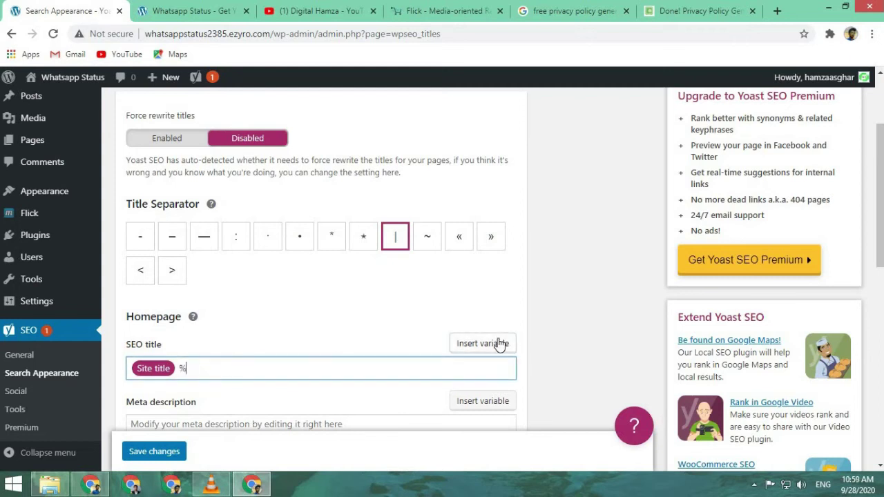
{"action": "left_click", "coordinate": [236, 442]}
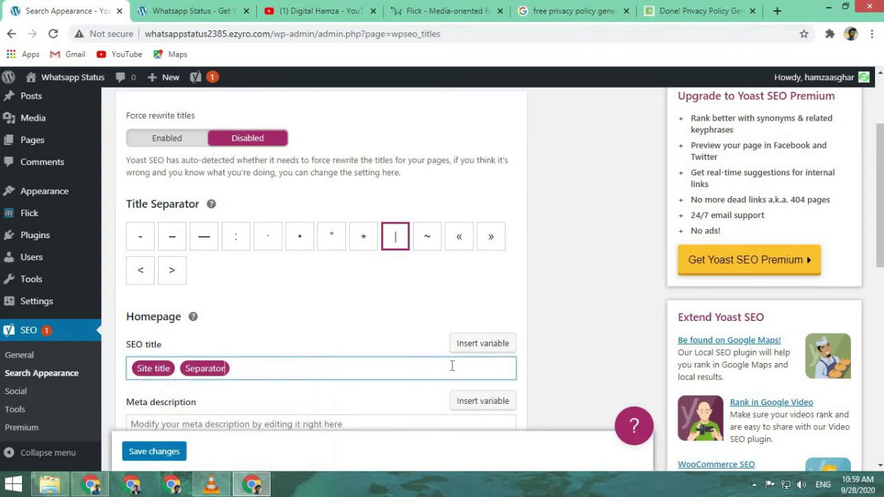
{"action": "type", "text": "%"}
{"action": "left_click", "coordinate": [283, 400]}
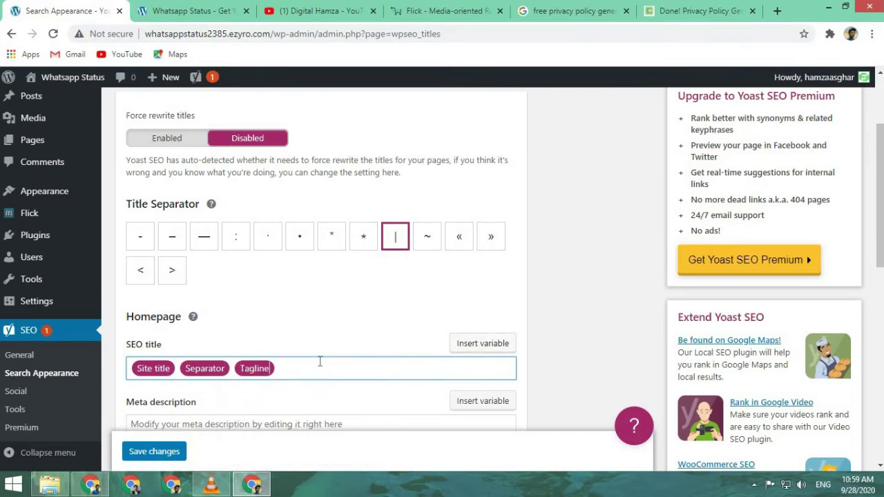
- Put the cursor in the homepage Meta description field
{"action": "scroll", "coordinate": [320, 362], "scroll_direction": "down", "scroll_amount": 2}
{"action": "left_click", "coordinate": [302, 298]}
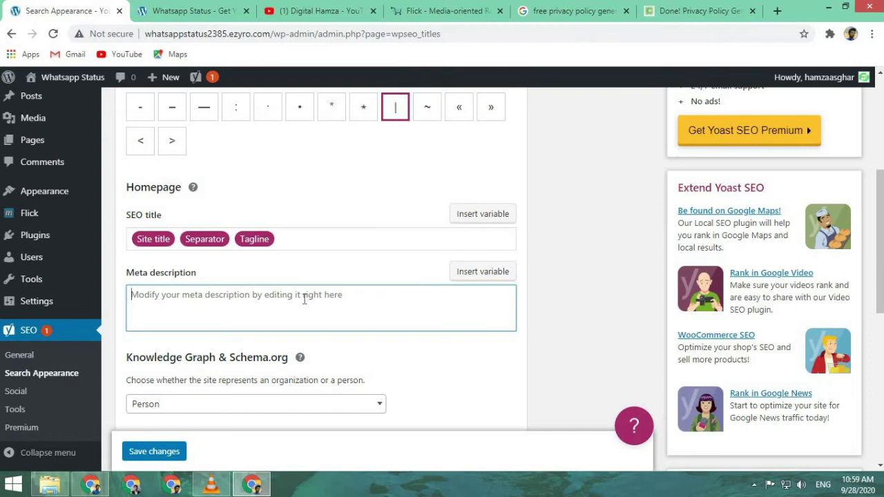
{"action": "scroll", "coordinate": [264, 221], "scroll_direction": "up", "scroll_amount": 4}
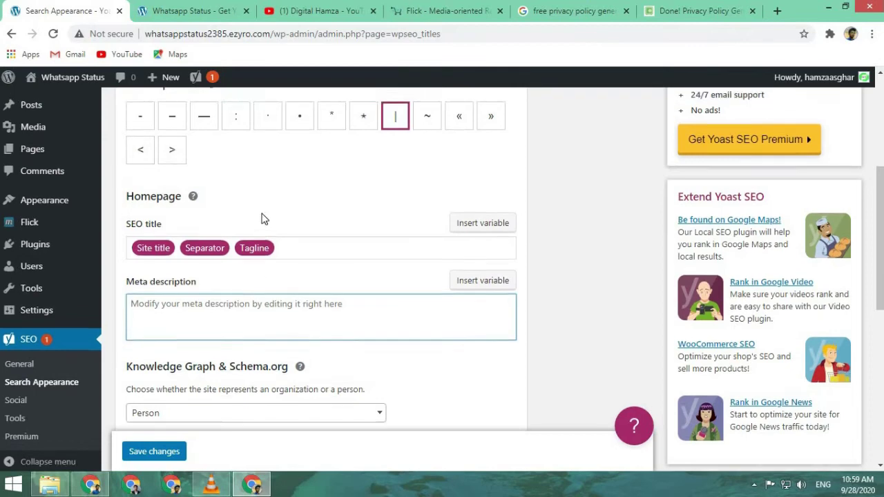
{"action": "scroll", "coordinate": [268, 226], "scroll_direction": "up", "scroll_amount": 1}
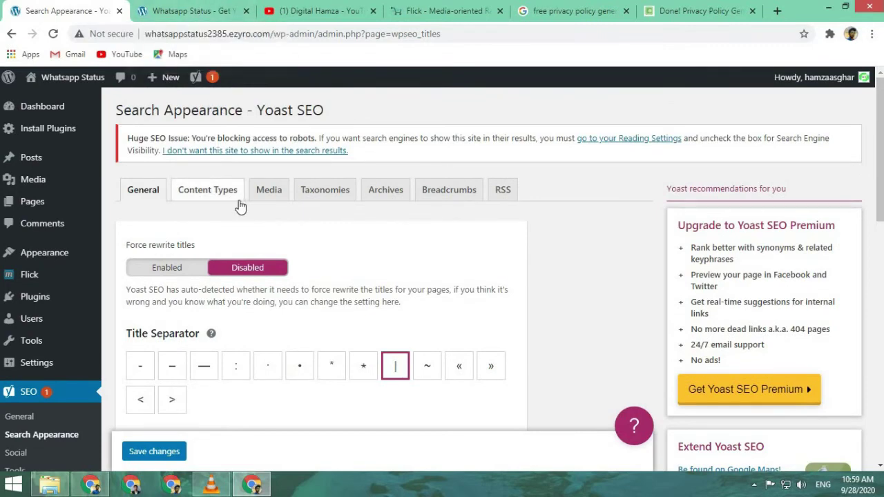
{"action": "scroll", "coordinate": [252, 228], "scroll_direction": "down", "scroll_amount": 4}
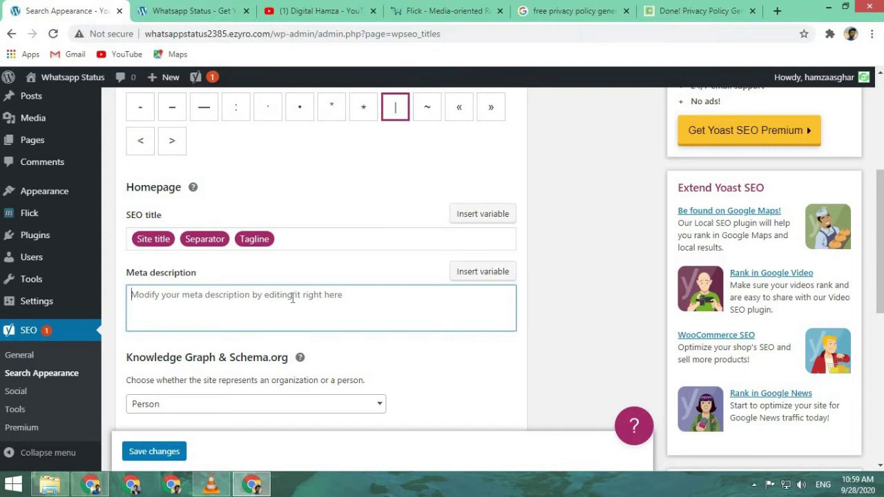
- Type the meta description 'Hay Here You find the best whatsapp status…' mentioning sad and love status
{"action": "type", "text": "Hay"}
{"action": "key", "text": "BackSpace"}
{"action": "key", "text": "BackSpace"}
{"action": "key", "text": "BackSpace"}
{"action": "type", "text": "H"}
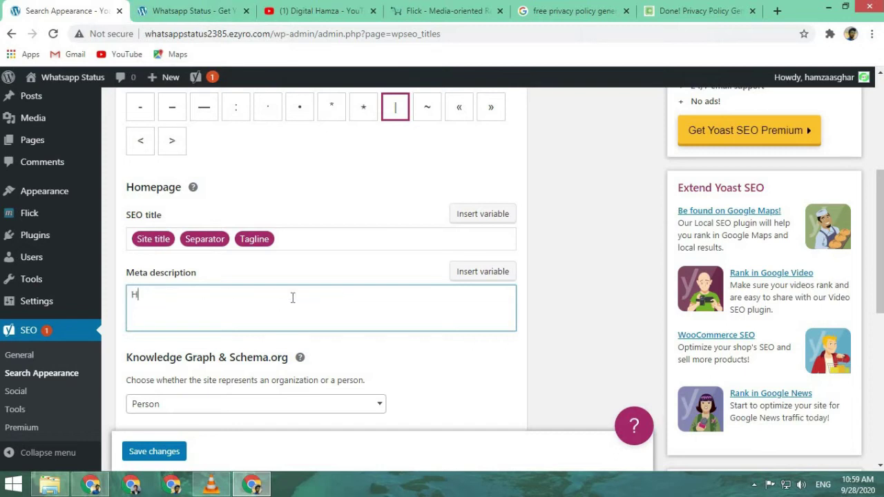
{"action": "type", "text": "ay Here You find the b"}
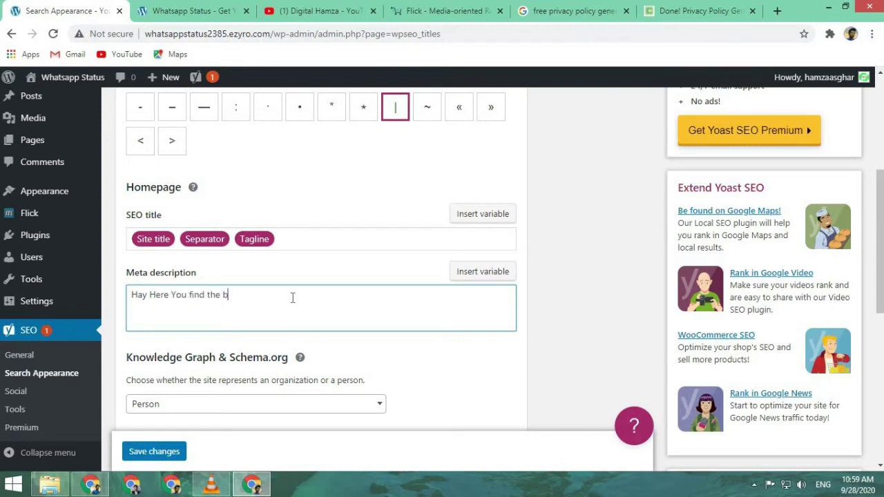
{"action": "type", "text": "est wah"}
{"action": "key", "text": "BackSpace"}
{"action": "key", "text": "BackSpace"}
{"action": "type", "text": "htsapp"}
{"action": "key", "text": "BackSpace"}
{"action": "key", "text": "BackSpace"}
{"action": "key", "text": "BackSpace"}
{"action": "key", "text": "BackSpace"}
{"action": "type", "text": "hatsapp stat"}
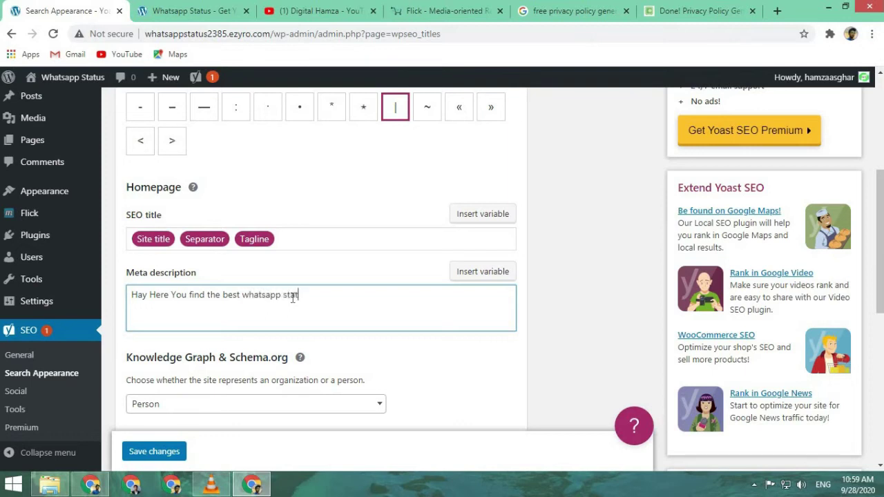
{"action": "type", "text": "us the"}
{"action": "type", "text": "ata "}
{"action": "type", "text": "reaa"}
{"action": "type", "text": "ly l"}
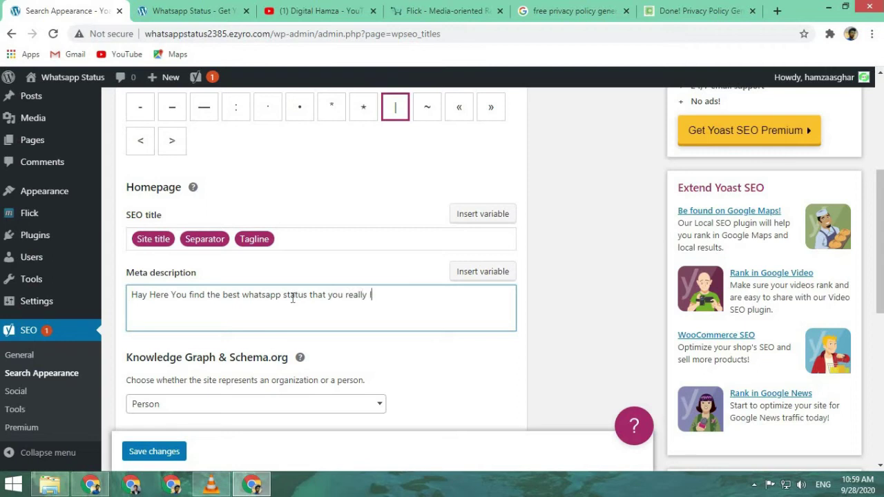
{"action": "type", "text": "ove it."}
{"action": "type", "text": "Here you get all t"}
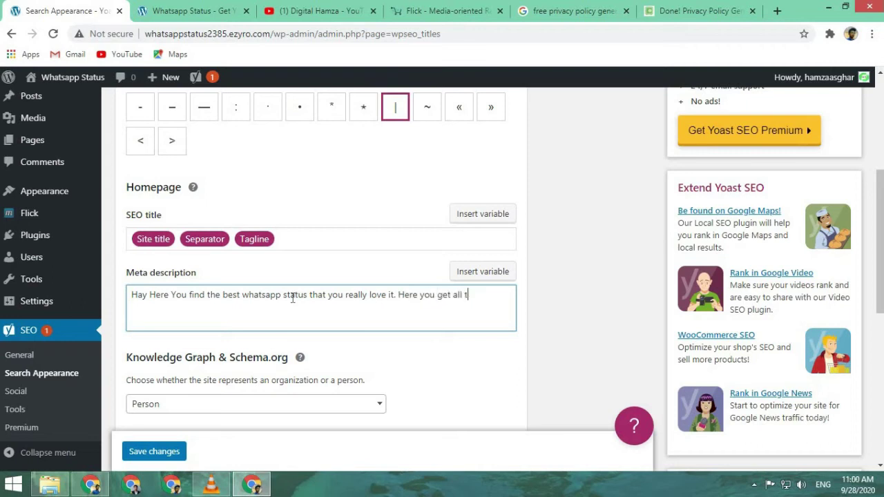
{"action": "type", "text": "uyype"}
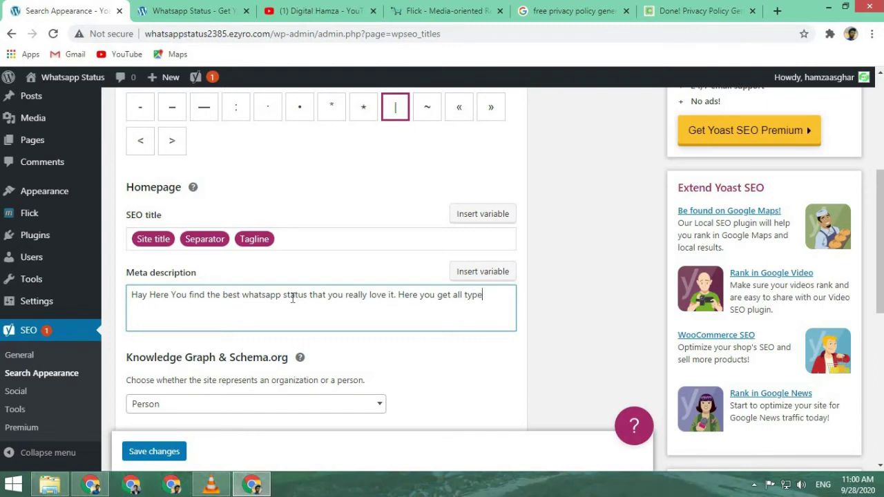
{"action": "type", "text": "s of whatsapp status"}
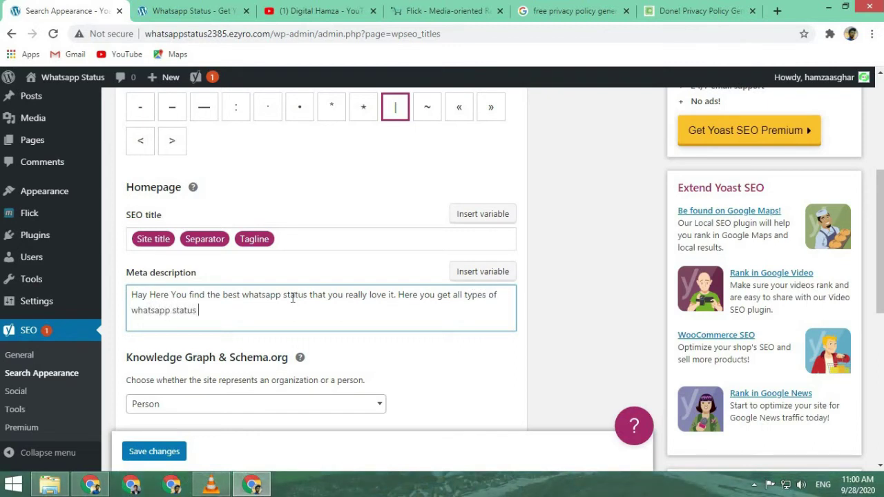
{"action": "type", "text": " like sad status, Lov"}
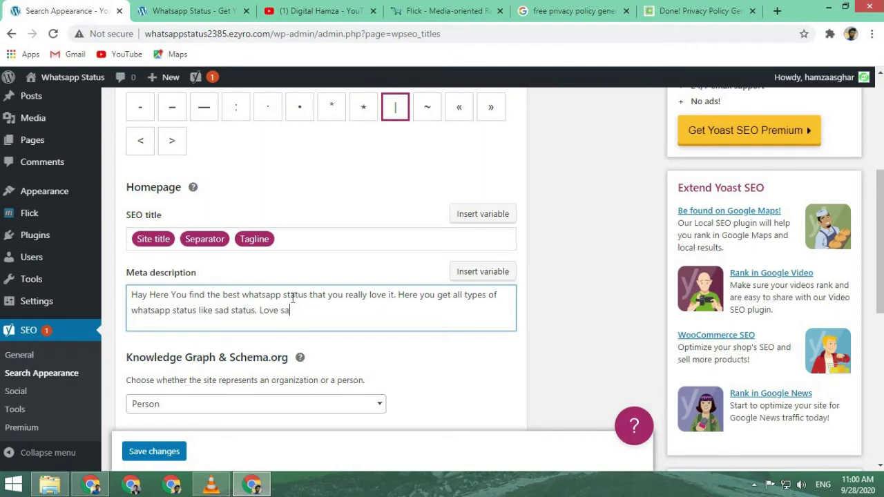
{"action": "type", "text": "e stusus."}
{"action": "scroll", "coordinate": [337, 318], "scroll_direction": "down", "scroll_amount": 1}
{"action": "scroll", "coordinate": [259, 310], "scroll_direction": "down", "scroll_amount": 1}
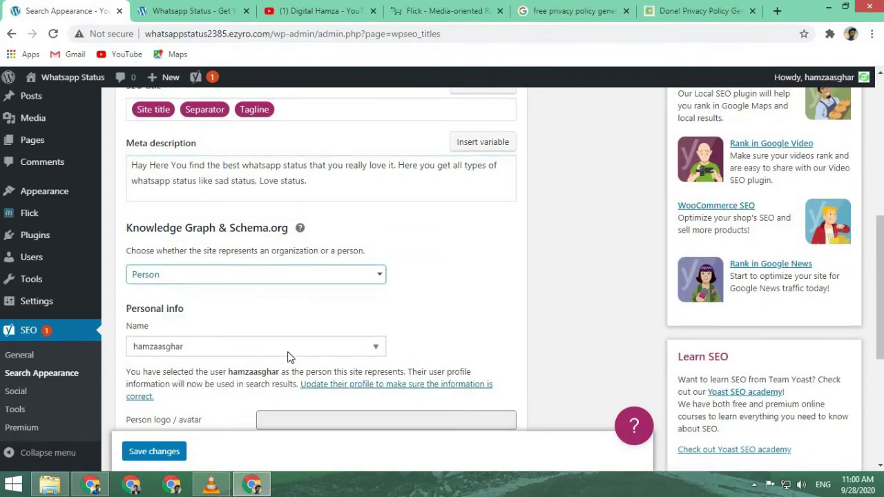
{"action": "scroll", "coordinate": [290, 346], "scroll_direction": "down", "scroll_amount": 2}
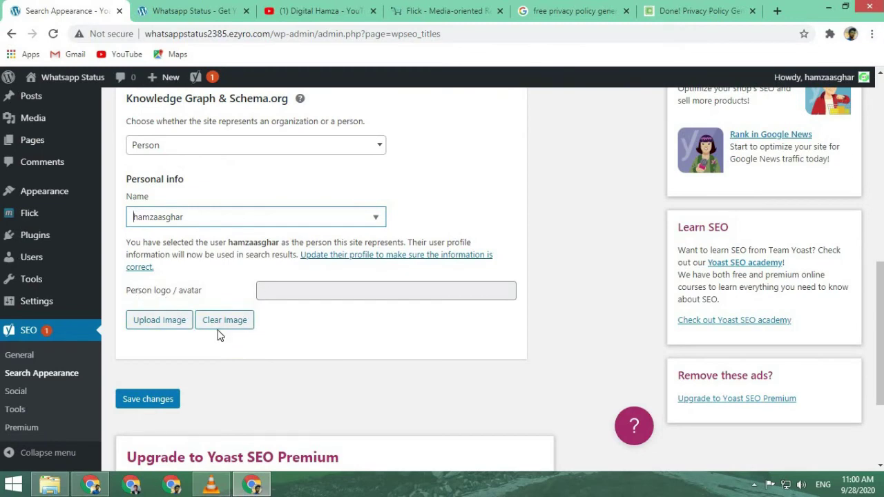
- Save the homepage Search Appearance settings and display the Content Types settings for Posts
{"action": "left_click", "coordinate": [170, 401]}
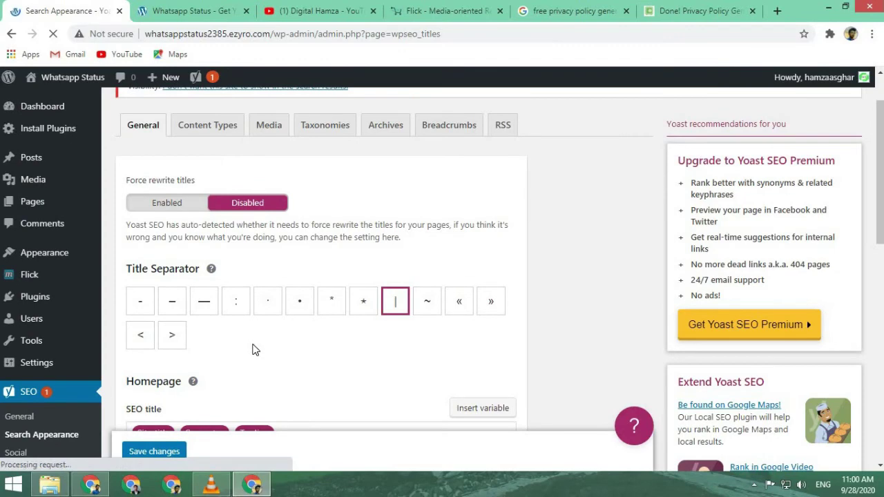
{"action": "scroll", "coordinate": [249, 311], "scroll_direction": "down", "scroll_amount": 1}
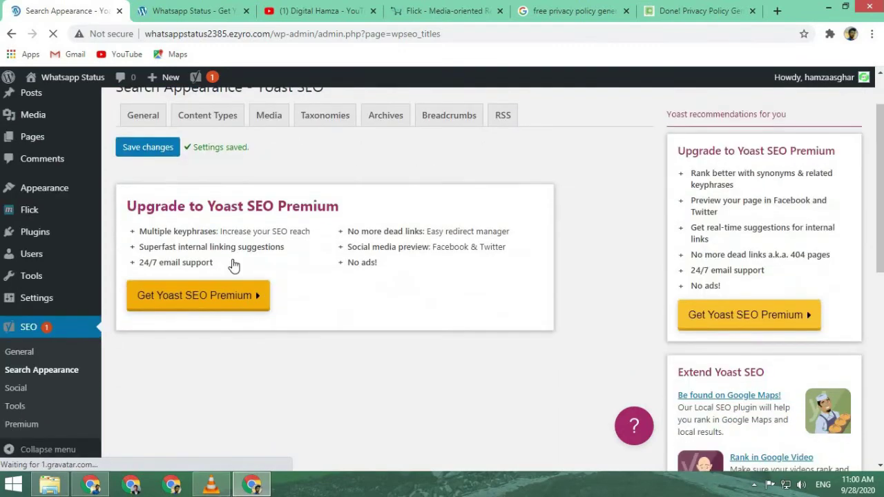
{"action": "left_click", "coordinate": [212, 120]}
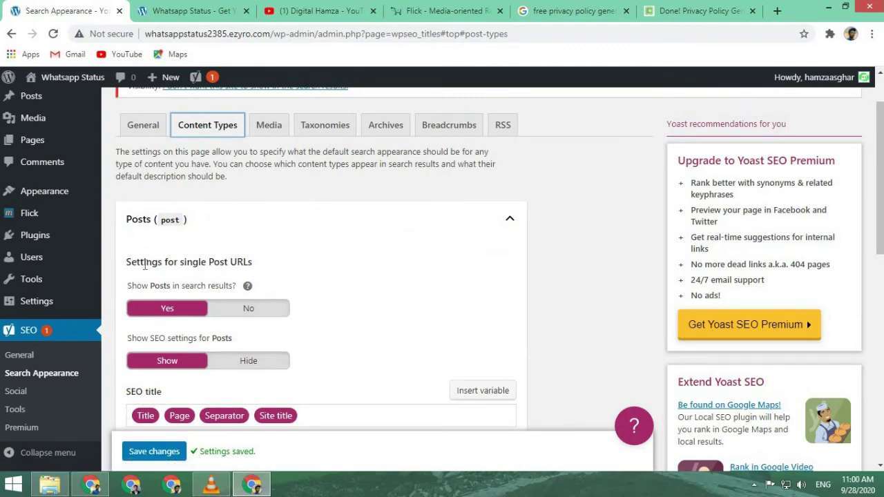
- Keep Posts' SEO settings on Show with Web Page and Article default types
{"action": "scroll", "coordinate": [228, 276], "scroll_direction": "down", "scroll_amount": 2}
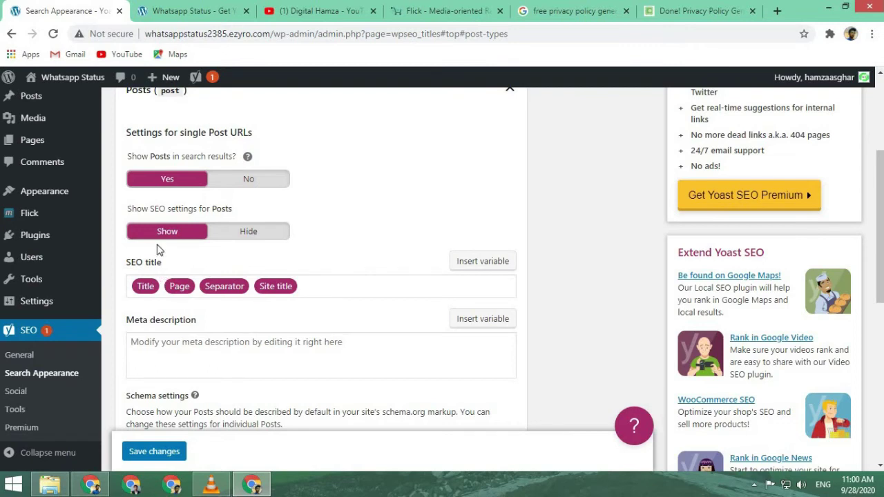
{"action": "left_click", "coordinate": [228, 237]}
{"action": "left_click", "coordinate": [168, 237]}
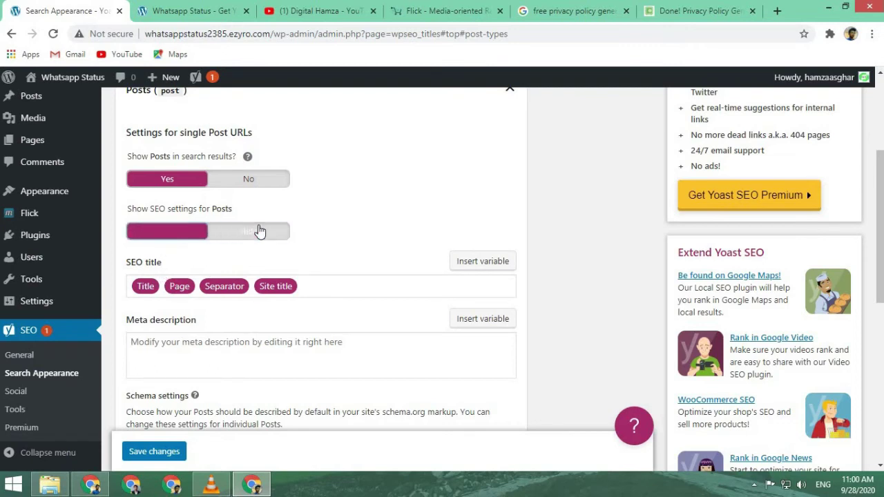
{"action": "left_click", "coordinate": [260, 231]}
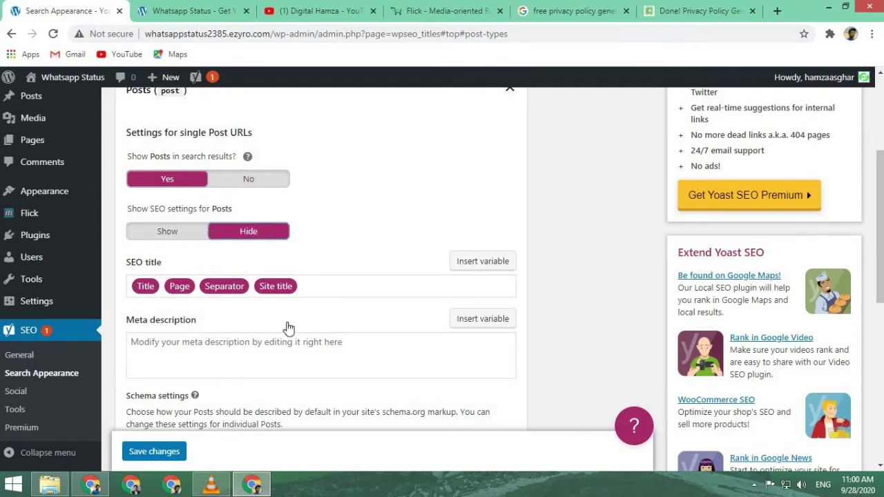
{"action": "left_click", "coordinate": [196, 238]}
{"action": "scroll", "coordinate": [233, 267], "scroll_direction": "down", "scroll_amount": 3}
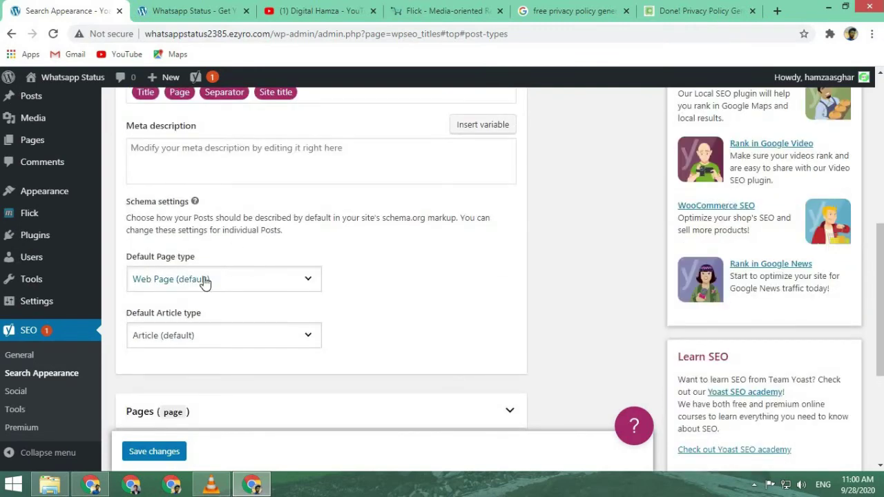
{"action": "left_click", "coordinate": [207, 278]}
{"action": "left_click", "coordinate": [211, 277]}
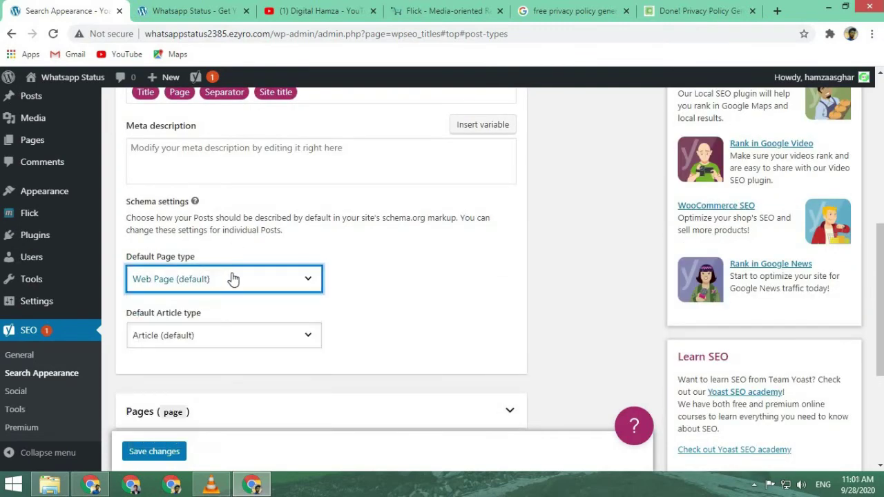
{"action": "left_click", "coordinate": [230, 278]}
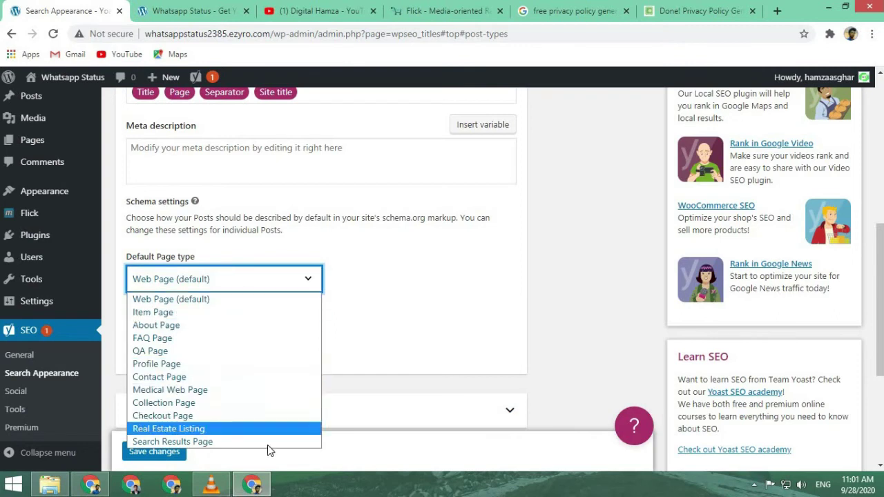
{"action": "left_click", "coordinate": [271, 301]}
{"action": "left_click", "coordinate": [278, 335]}
{"action": "left_click", "coordinate": [278, 336]}
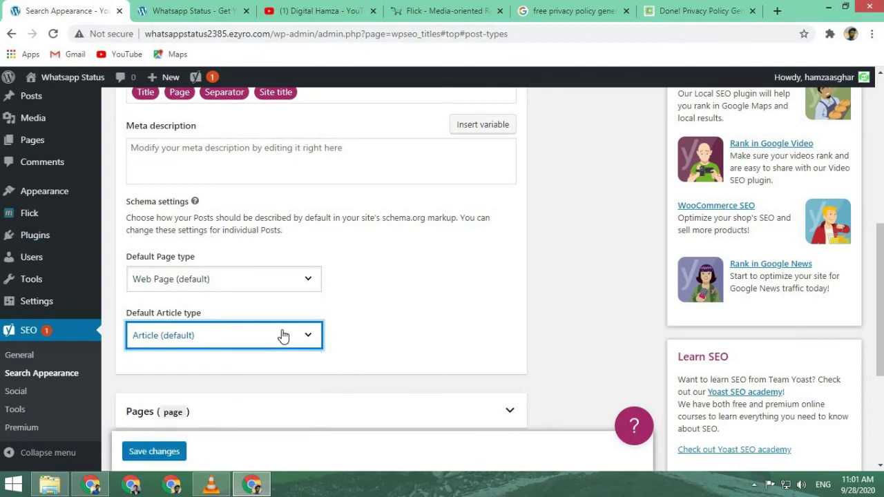
{"action": "scroll", "coordinate": [287, 290], "scroll_direction": "down", "scroll_amount": 3}
- Set Pages' Show SEO settings to Hide, then move to the Media tab
{"action": "left_click", "coordinate": [293, 232]}
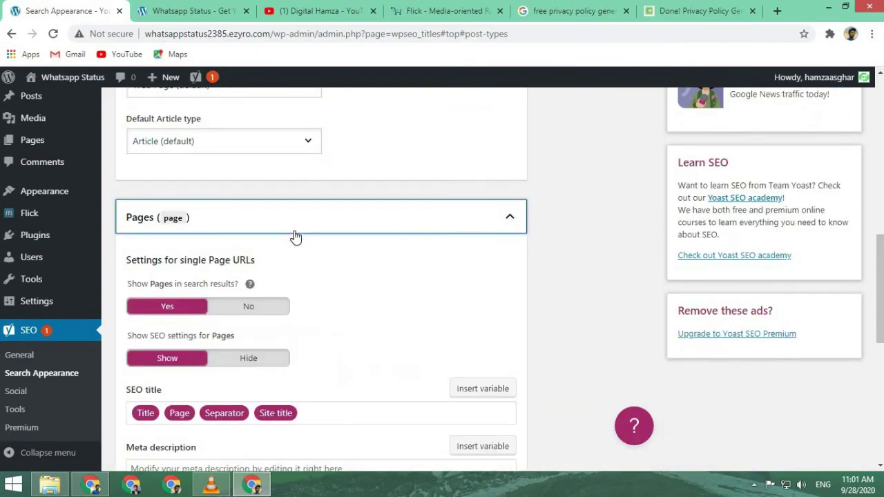
{"action": "scroll", "coordinate": [295, 237], "scroll_direction": "down", "scroll_amount": 1}
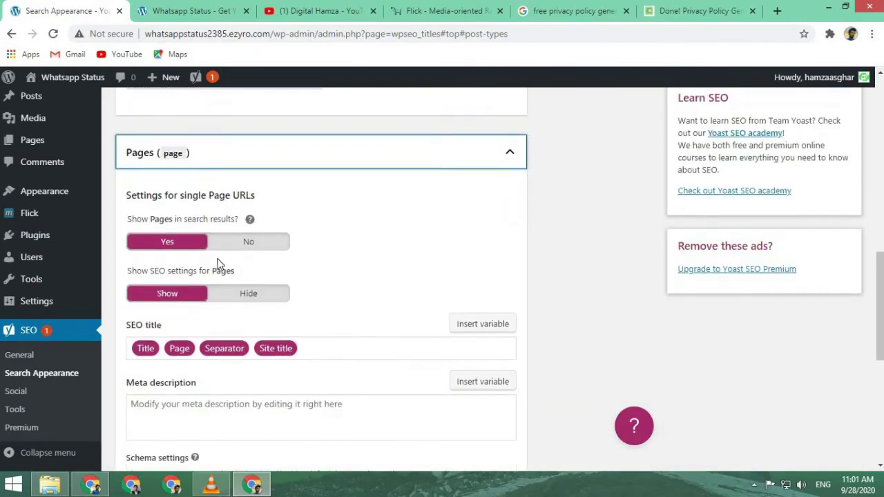
{"action": "left_click", "coordinate": [280, 300]}
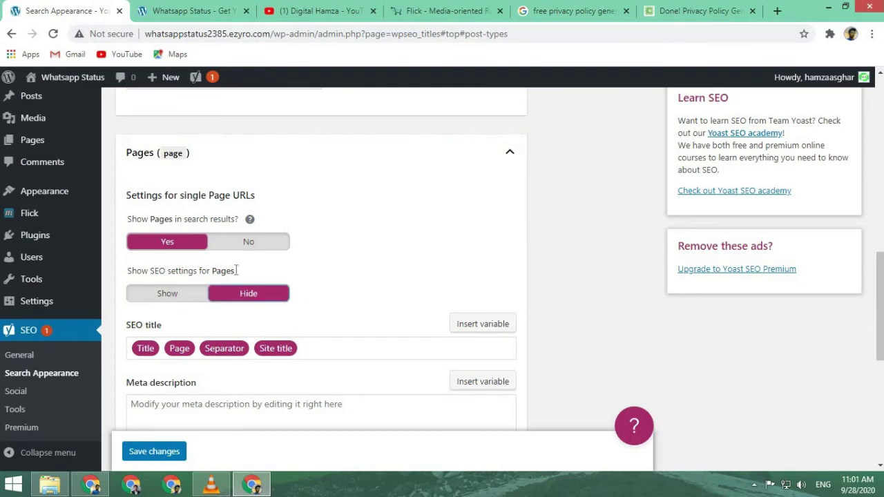
{"action": "scroll", "coordinate": [348, 283], "scroll_direction": "down", "scroll_amount": 3}
{"action": "scroll", "coordinate": [315, 318], "scroll_direction": "up", "scroll_amount": 8}
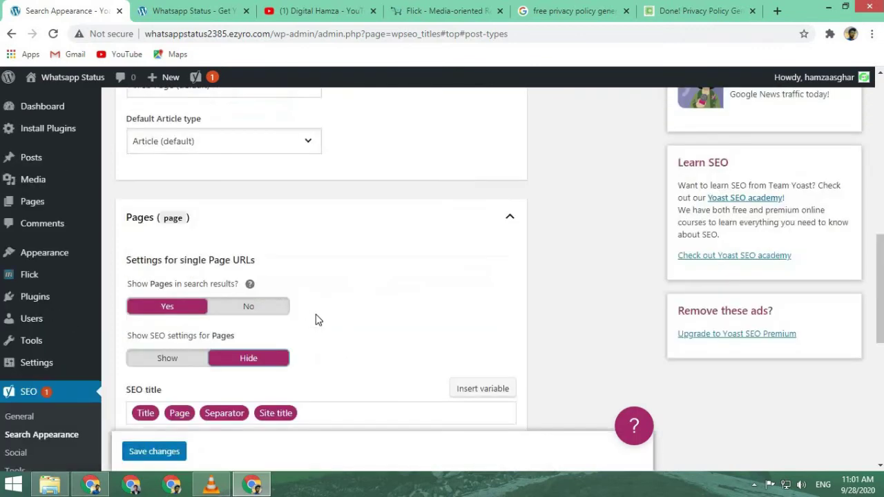
{"action": "scroll", "coordinate": [316, 310], "scroll_direction": "up", "scroll_amount": 4}
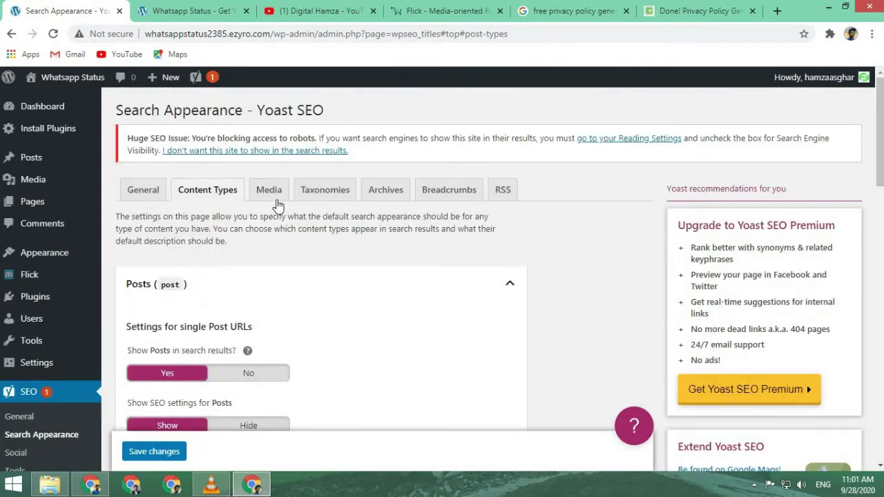
{"action": "left_click", "coordinate": [275, 196]}
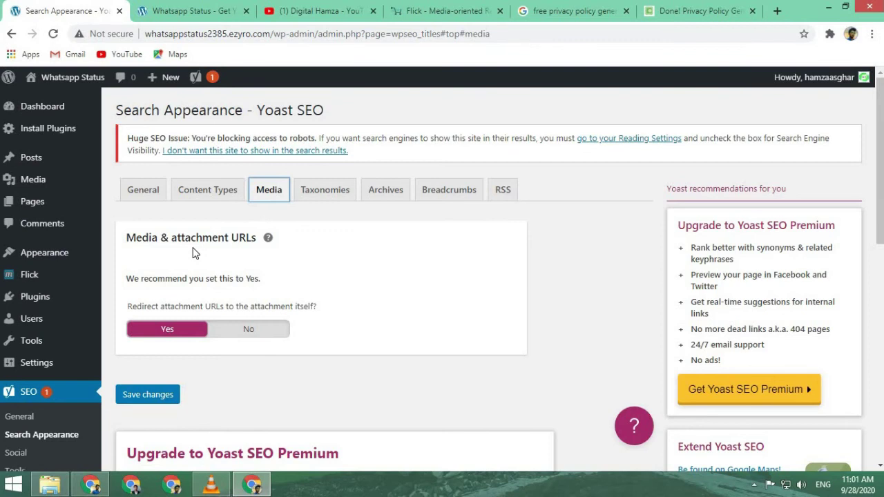
- On the Taxonomies tab, set Categories to not show in search results and hide their SEO settings
{"action": "left_click", "coordinate": [335, 197]}
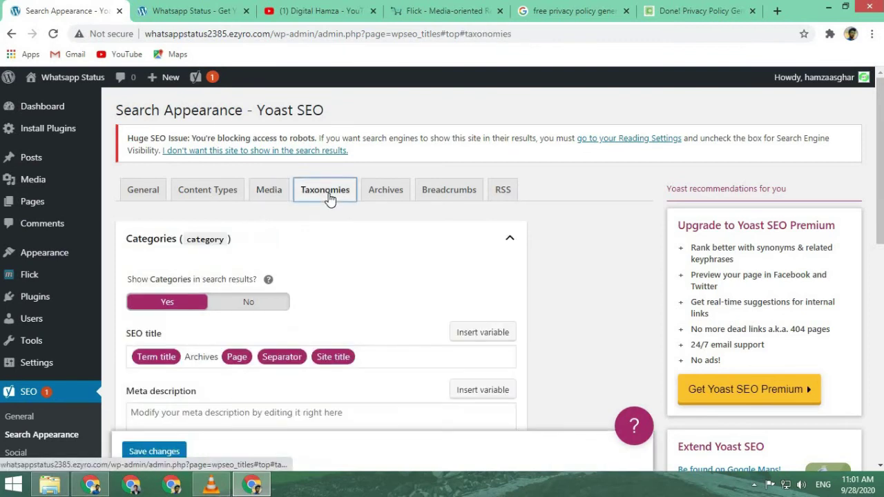
{"action": "left_click", "coordinate": [253, 303]}
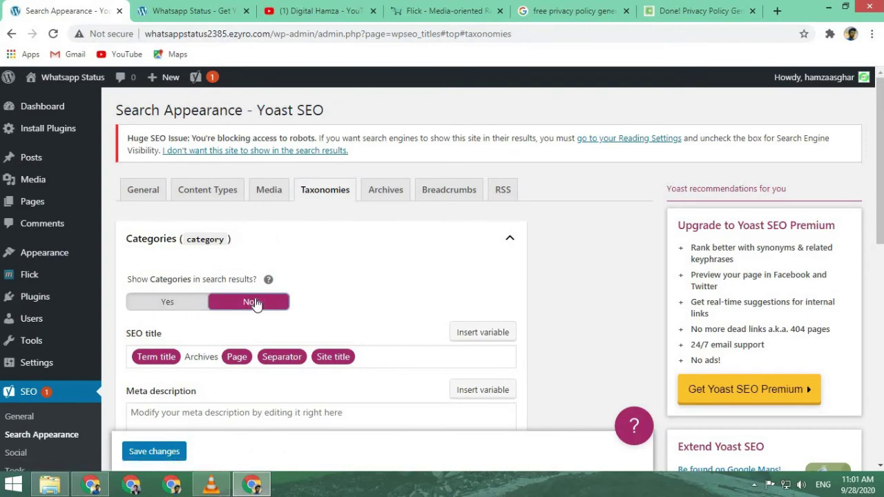
{"action": "scroll", "coordinate": [255, 304], "scroll_direction": "down", "scroll_amount": 2}
{"action": "scroll", "coordinate": [242, 301], "scroll_direction": "down", "scroll_amount": 1}
{"action": "left_click", "coordinate": [233, 298]}
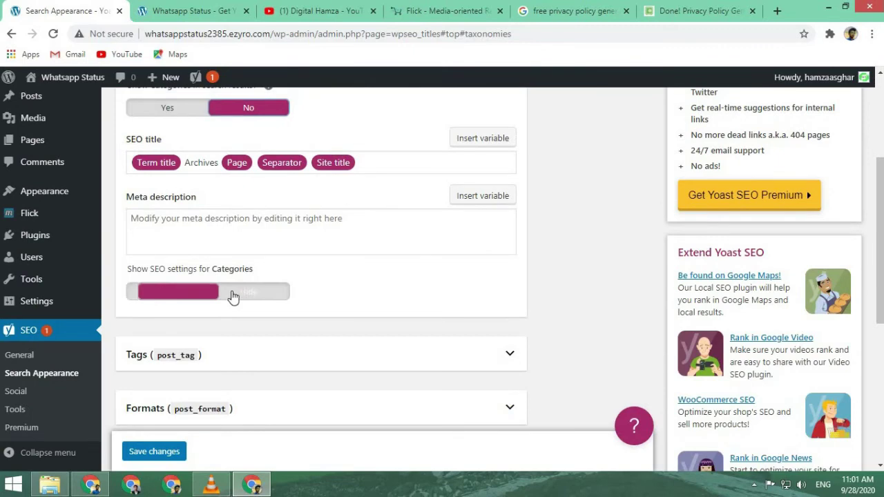
- Set Tags to not show in search results
{"action": "left_click", "coordinate": [256, 352]}
{"action": "scroll", "coordinate": [255, 351], "scroll_direction": "down", "scroll_amount": 2}
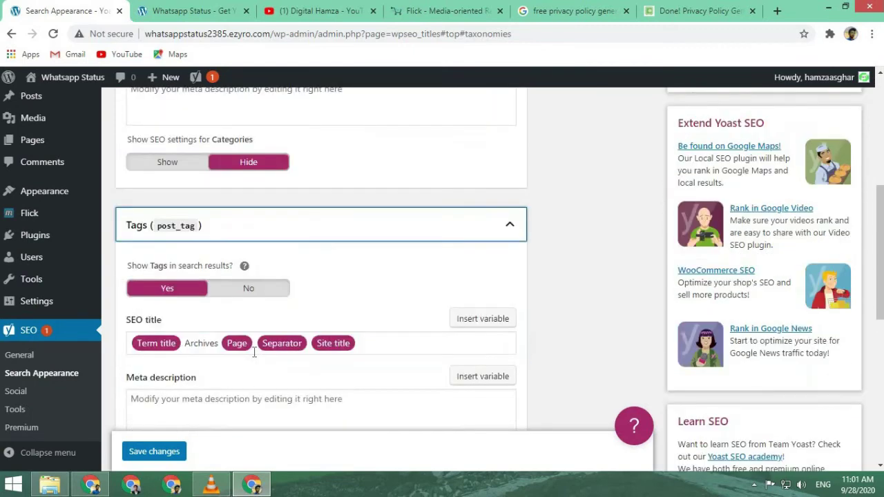
{"action": "left_click", "coordinate": [256, 279]}
{"action": "scroll", "coordinate": [263, 290], "scroll_direction": "down", "scroll_amount": 3}
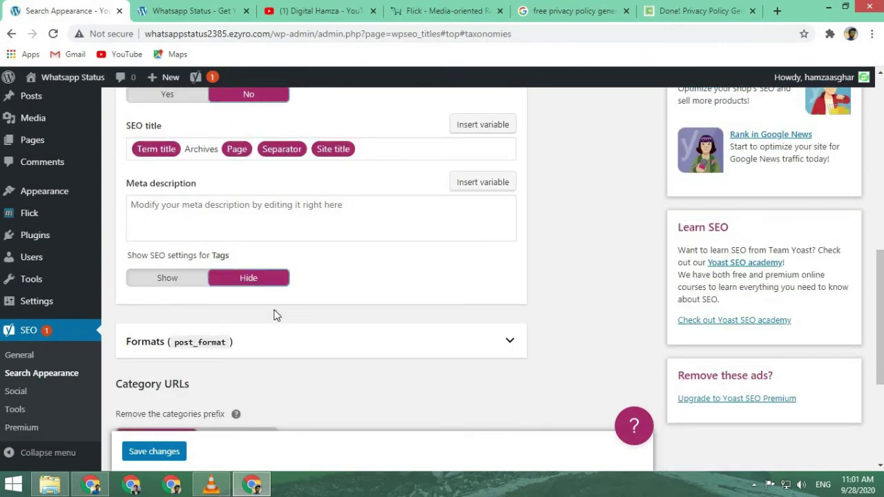
- Disable format-based archives and set the category URL prefix to Remove
{"action": "left_click", "coordinate": [298, 349]}
{"action": "scroll", "coordinate": [297, 348], "scroll_direction": "down", "scroll_amount": 2}
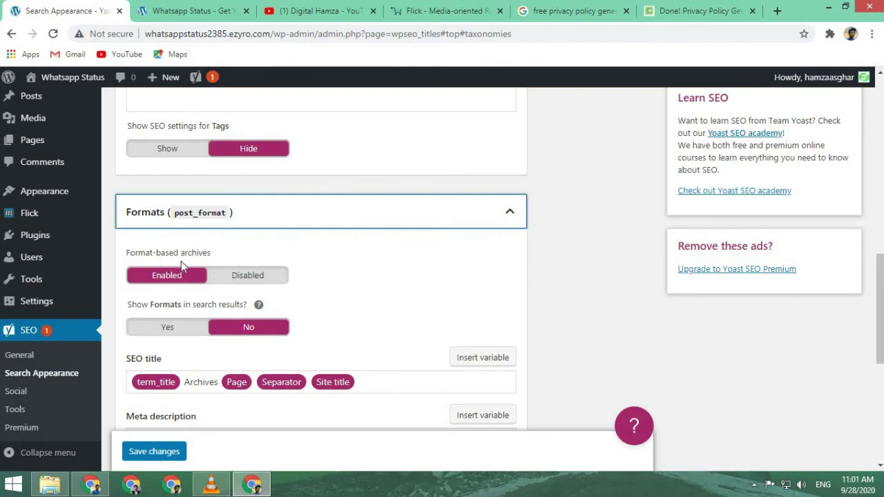
{"action": "scroll", "coordinate": [181, 260], "scroll_direction": "down", "scroll_amount": 2}
{"action": "left_click", "coordinate": [243, 160]}
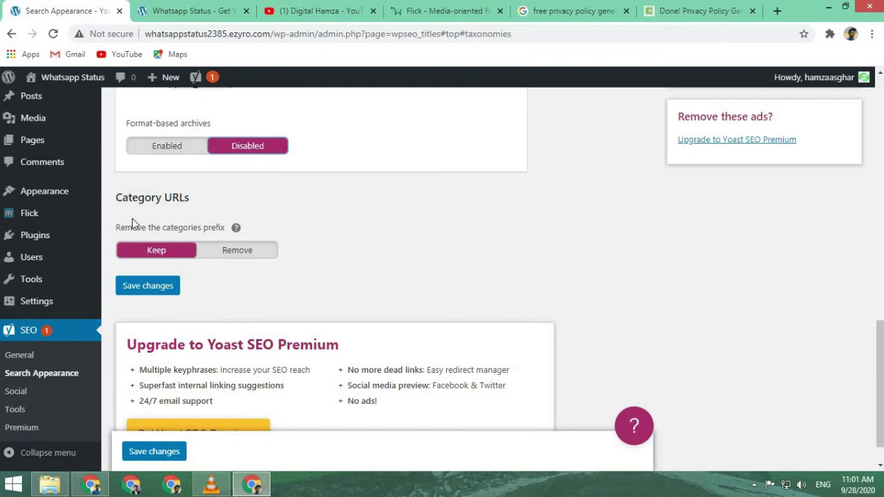
{"action": "left_click", "coordinate": [228, 250]}
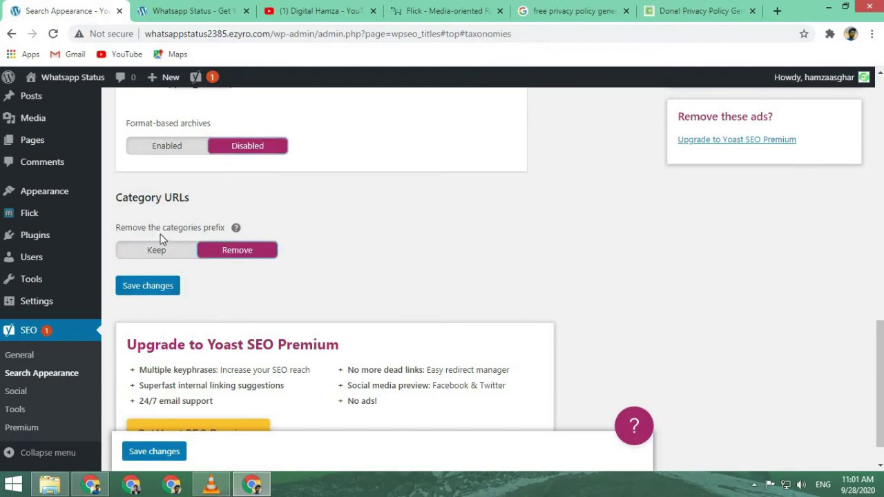
{"action": "scroll", "coordinate": [163, 235], "scroll_direction": "up", "scroll_amount": 10}
{"action": "scroll", "coordinate": [252, 262], "scroll_direction": "up", "scroll_amount": 3}
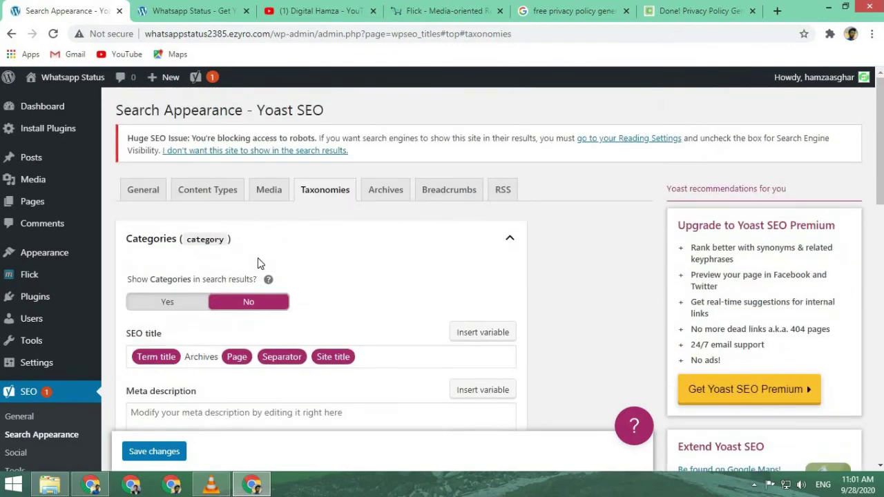
{"action": "scroll", "coordinate": [257, 262], "scroll_direction": "down", "scroll_amount": 1}
{"action": "scroll", "coordinate": [300, 229], "scroll_direction": "up", "scroll_amount": 1}
- Look over the Archives and Breadcrumbs settings, then switch to the Google results tab
{"action": "left_click", "coordinate": [385, 196]}
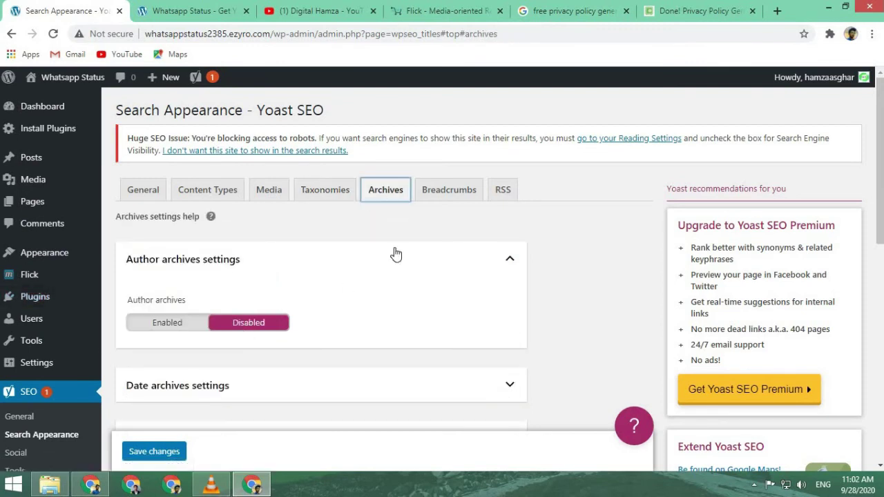
{"action": "left_click", "coordinate": [450, 194]}
{"action": "scroll", "coordinate": [433, 233], "scroll_direction": "down", "scroll_amount": 1}
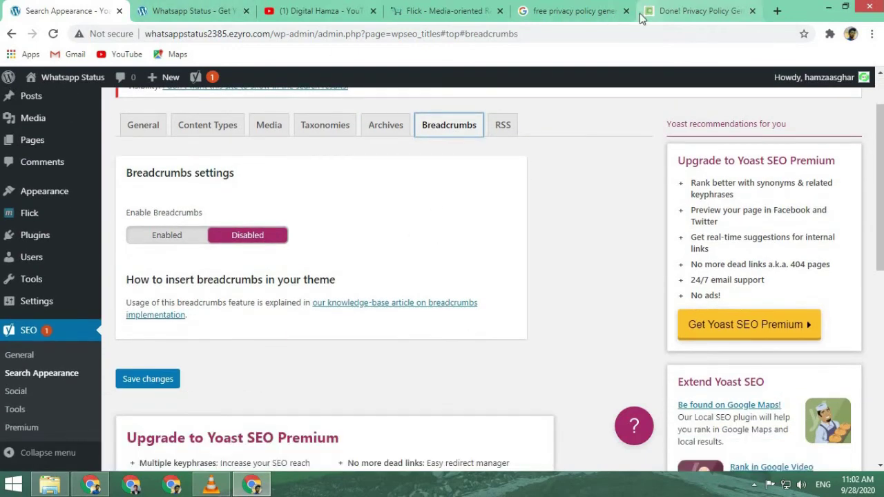
{"action": "left_click", "coordinate": [579, 11]}
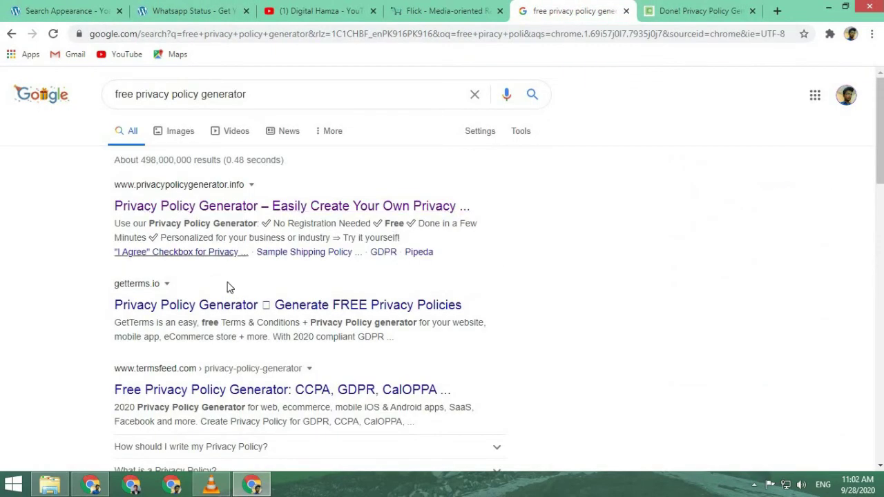
- Browse the 'free privacy policy generator' results, highlighting the termsfeed and Shopify entries
{"action": "scroll", "coordinate": [375, 304], "scroll_direction": "down", "scroll_amount": 2}
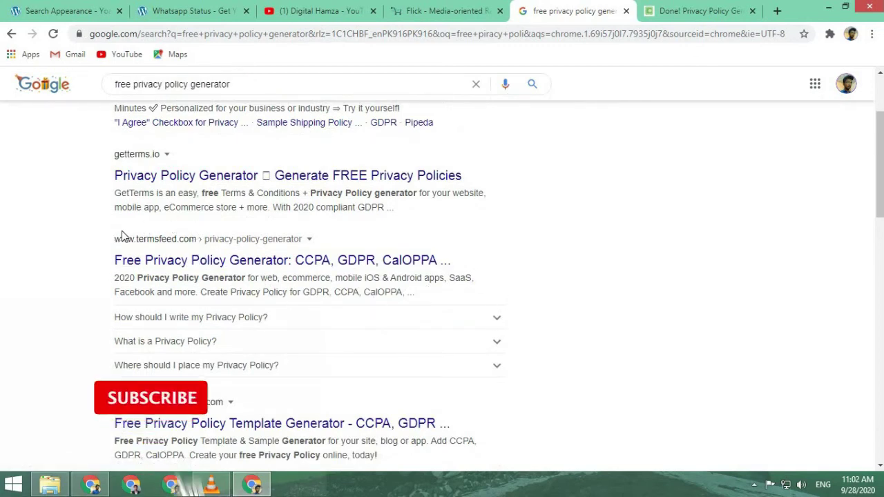
{"action": "left_click_drag", "start_coordinate": [450, 260], "coordinate": [306, 237]}
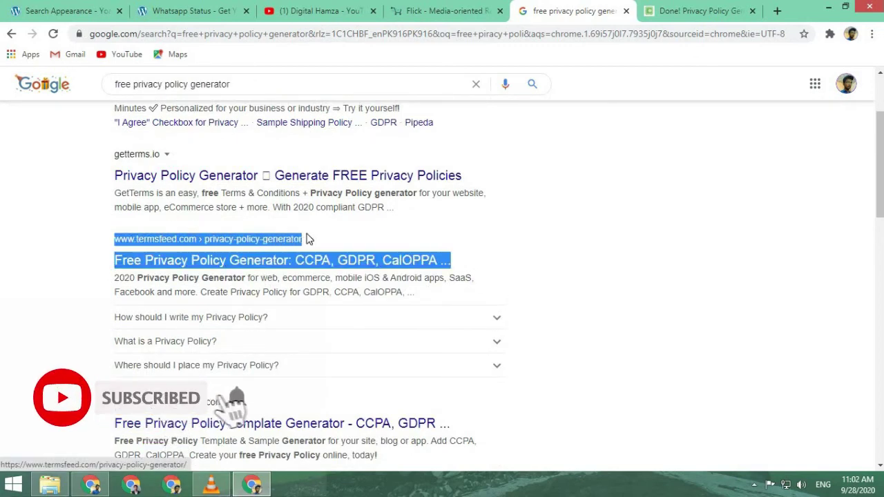
{"action": "left_click", "coordinate": [623, 247]}
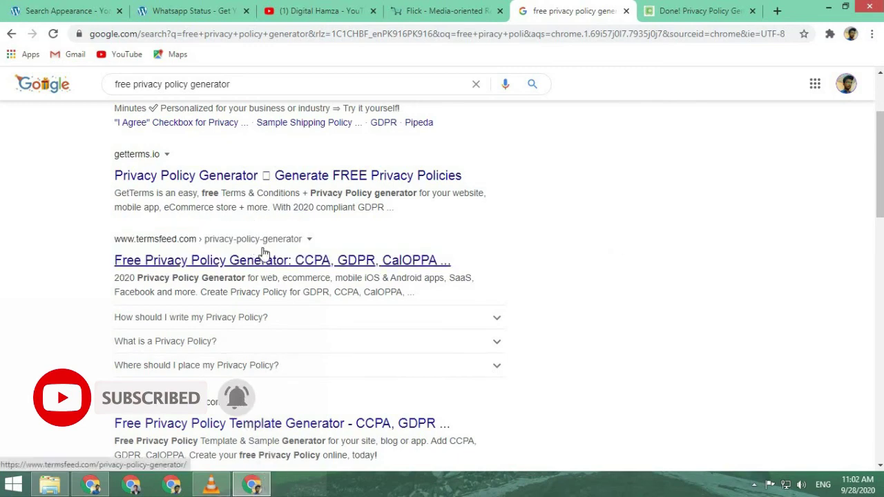
{"action": "scroll", "coordinate": [228, 242], "scroll_direction": "down", "scroll_amount": 3}
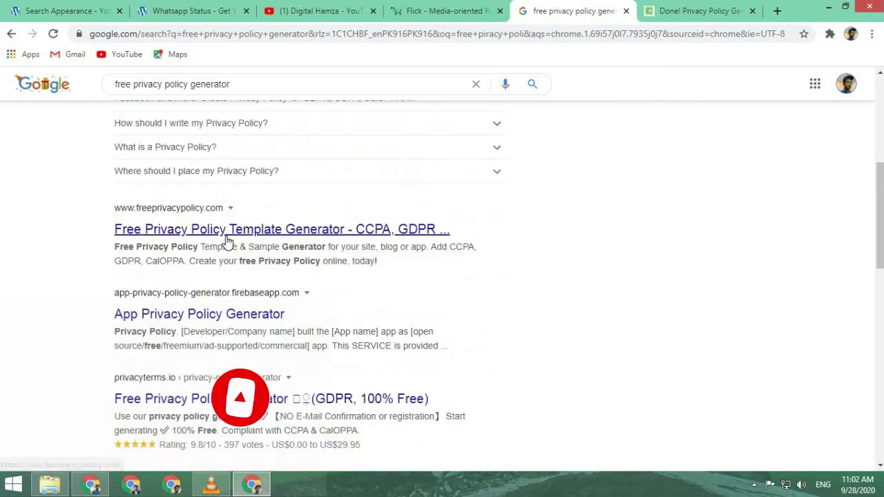
{"action": "scroll", "coordinate": [228, 242], "scroll_direction": "down", "scroll_amount": 3}
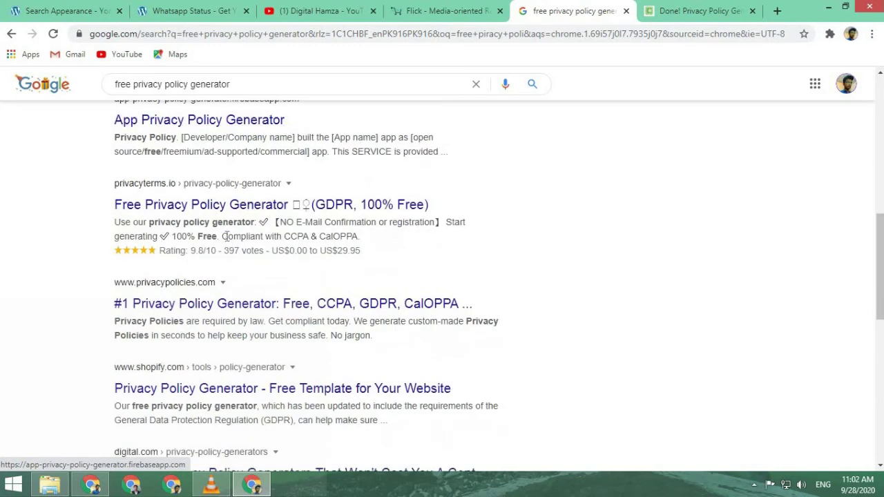
{"action": "scroll", "coordinate": [232, 248], "scroll_direction": "down", "scroll_amount": 1}
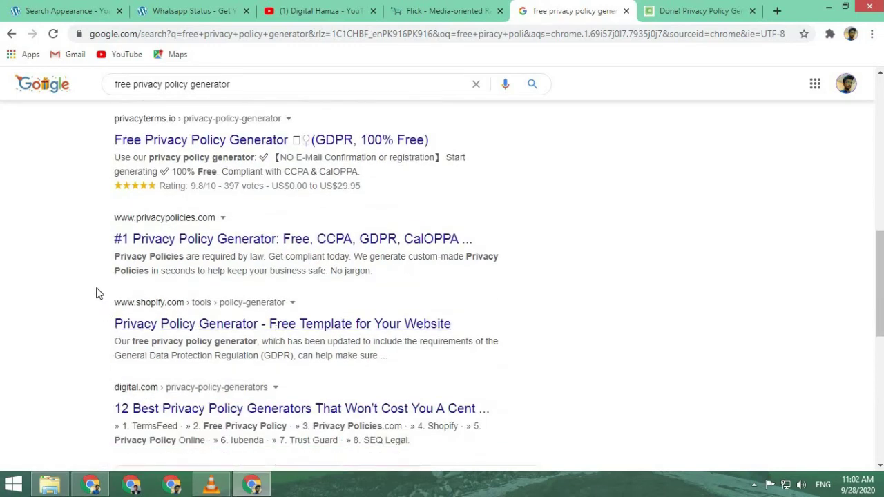
{"action": "left_click_drag", "start_coordinate": [134, 298], "coordinate": [280, 297]}
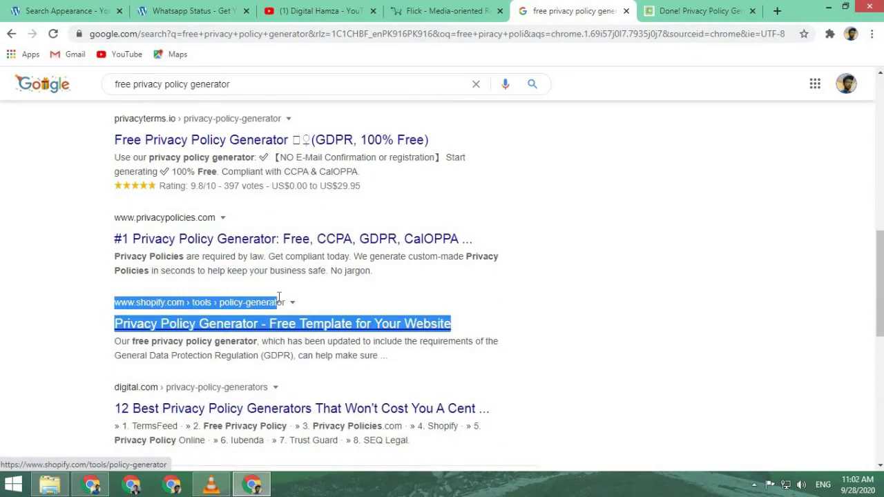
{"action": "left_click", "coordinate": [282, 300]}
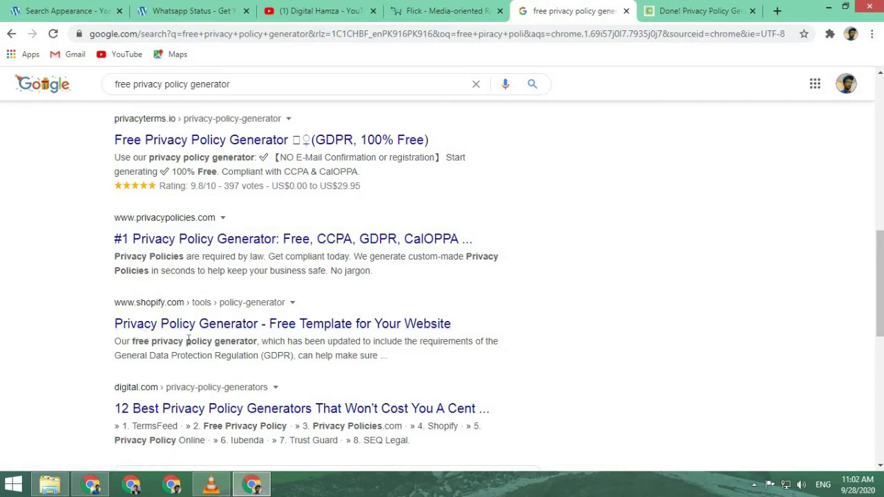
- Scroll back up and return through the browser tabs to the Yoast Breadcrumbs settings
{"action": "scroll", "coordinate": [195, 332], "scroll_direction": "up", "scroll_amount": 2}
{"action": "scroll", "coordinate": [190, 180], "scroll_direction": "up", "scroll_amount": 1}
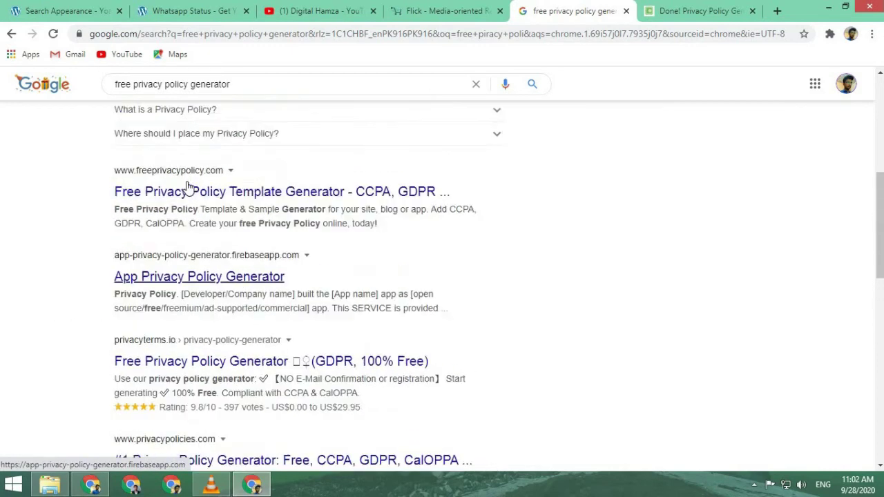
{"action": "scroll", "coordinate": [188, 187], "scroll_direction": "up", "scroll_amount": 1}
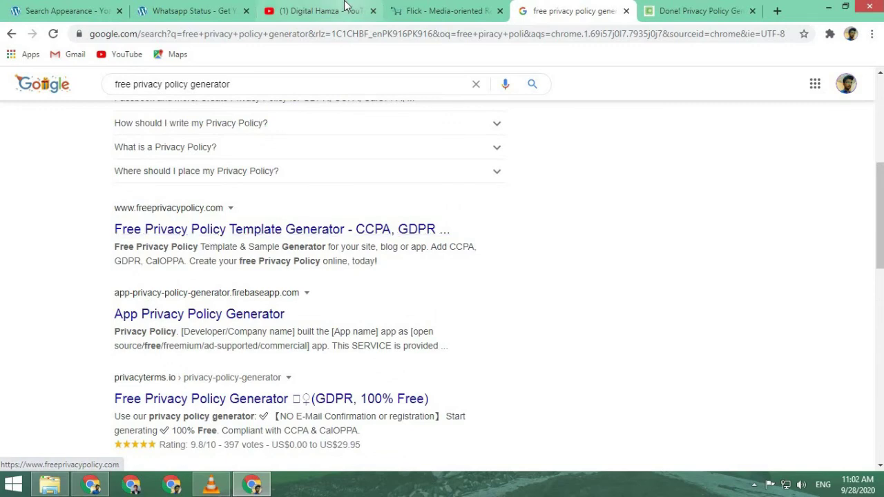
{"action": "left_click", "coordinate": [701, 11]}
{"action": "left_click", "coordinate": [223, 7]}
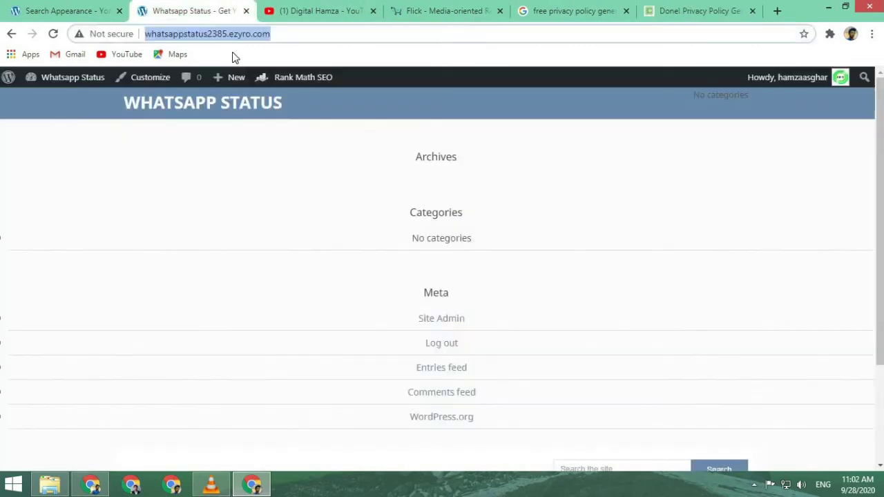
{"action": "left_click", "coordinate": [58, 11]}
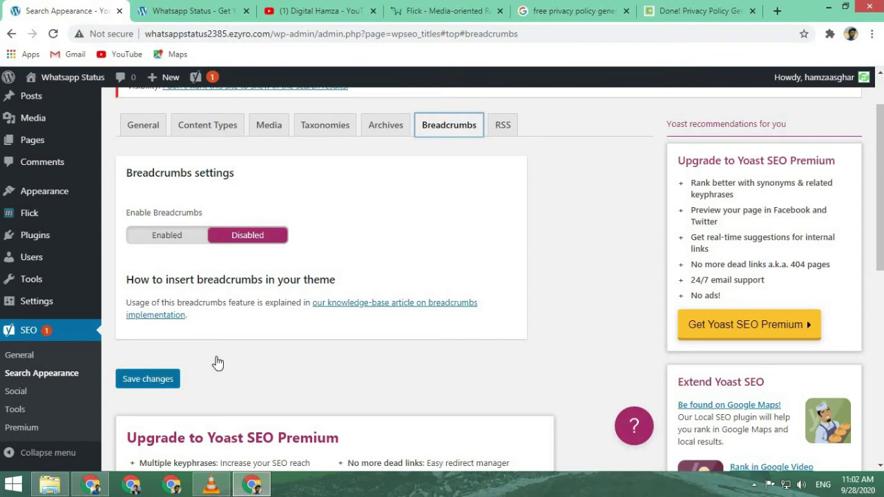
- Save the Search Appearance settings from the RSS tab and go to the Yoast Social settings
{"action": "left_click", "coordinate": [497, 124]}
{"action": "scroll", "coordinate": [173, 352], "scroll_direction": "down", "scroll_amount": 3}
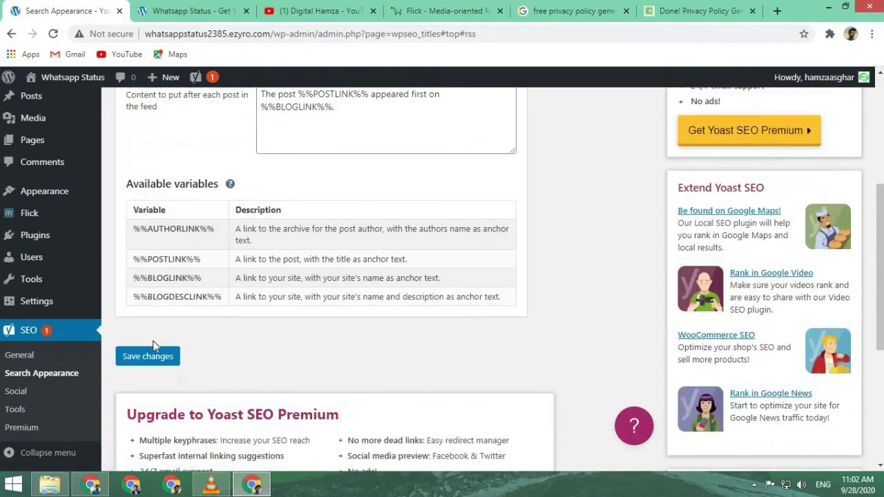
{"action": "left_click", "coordinate": [151, 356]}
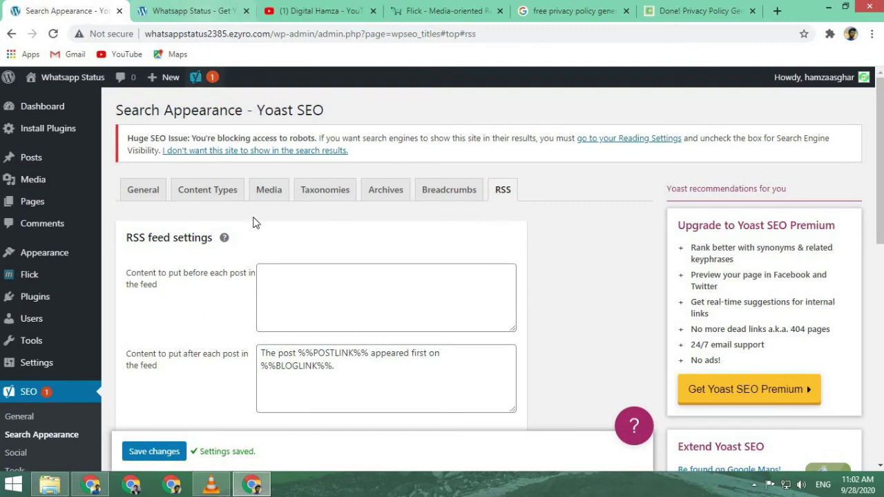
{"action": "scroll", "coordinate": [259, 255], "scroll_direction": "down", "scroll_amount": 1}
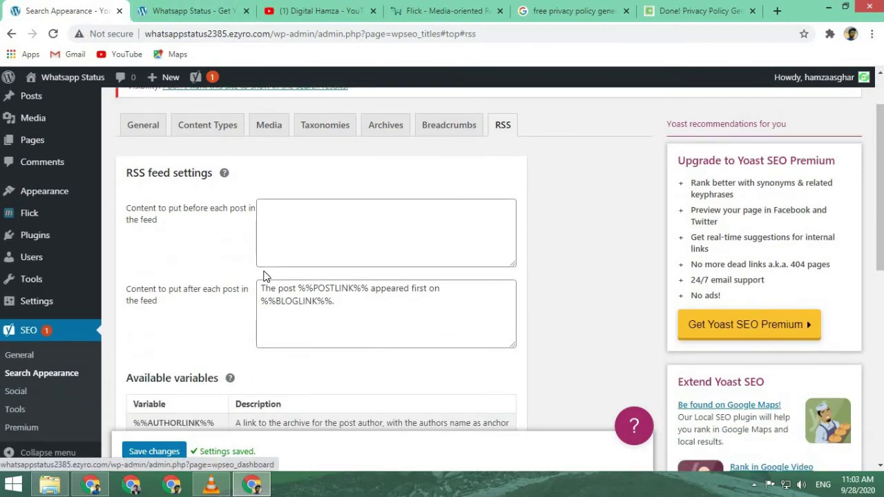
{"action": "left_click", "coordinate": [16, 397]}
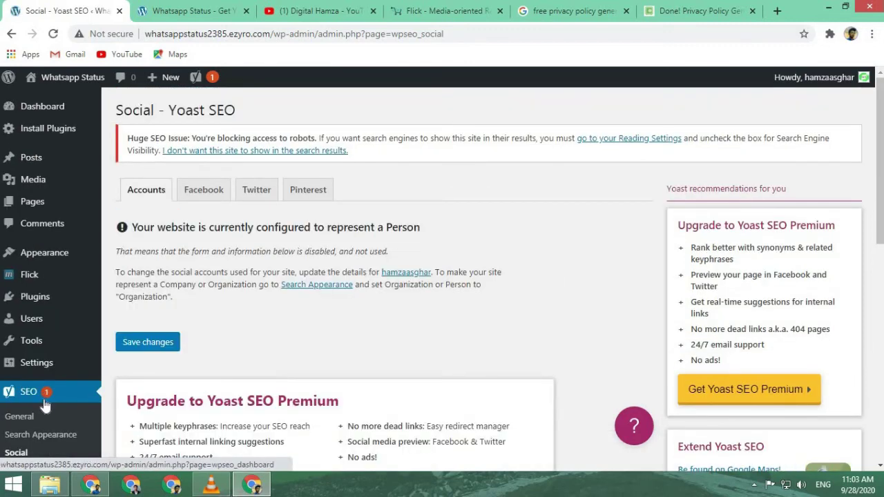
- Check the Facebook and Pinterest social settings, then go to the Yoast SEO Tools page
{"action": "left_click", "coordinate": [216, 190]}
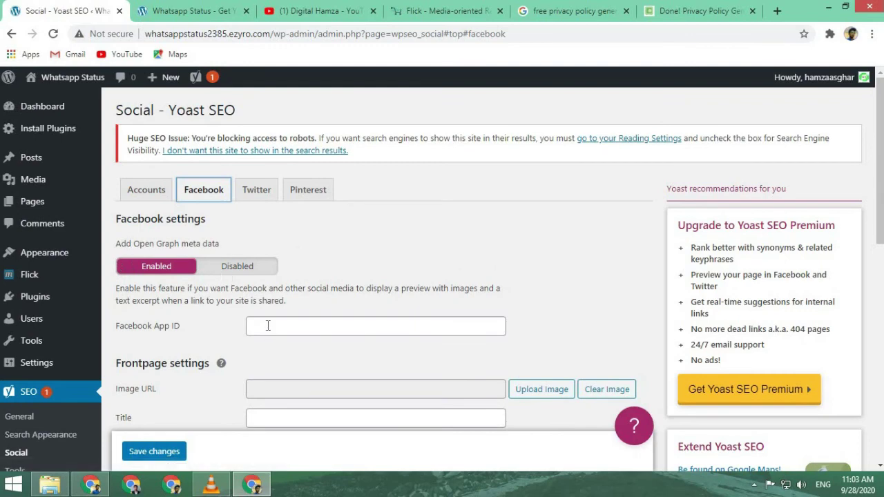
{"action": "scroll", "coordinate": [270, 368], "scroll_direction": "down", "scroll_amount": 3}
{"action": "scroll", "coordinate": [235, 280], "scroll_direction": "up", "scroll_amount": 3}
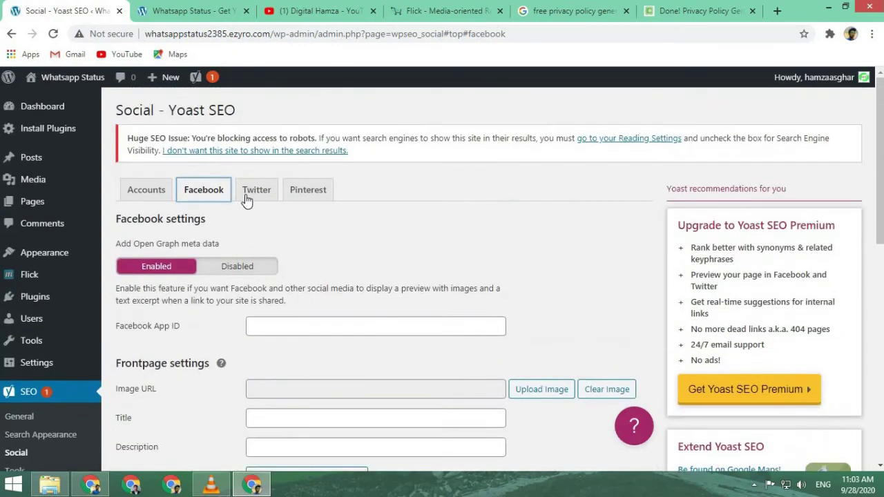
{"action": "left_click", "coordinate": [307, 189]}
{"action": "scroll", "coordinate": [71, 377], "scroll_direction": "down", "scroll_amount": 2}
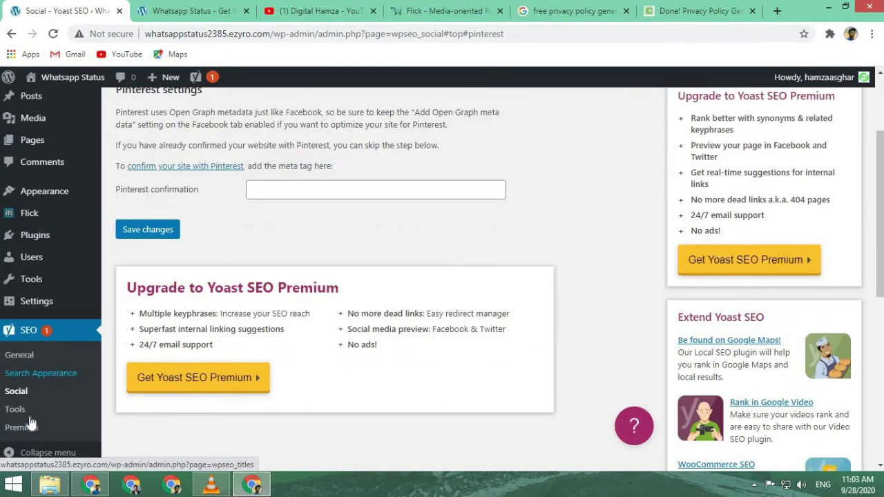
{"action": "left_click", "coordinate": [28, 419]}
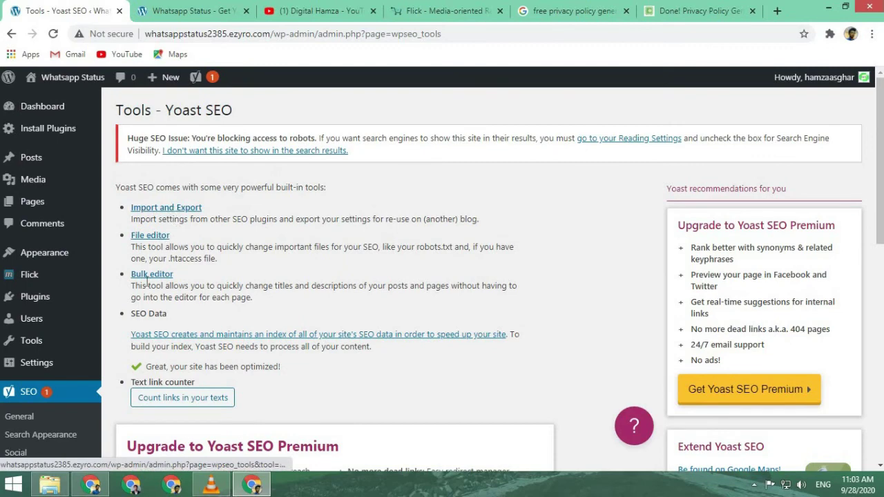
- Scroll through the Tools page, then open the All Posts list
{"action": "scroll", "coordinate": [147, 280], "scroll_direction": "down", "scroll_amount": 3}
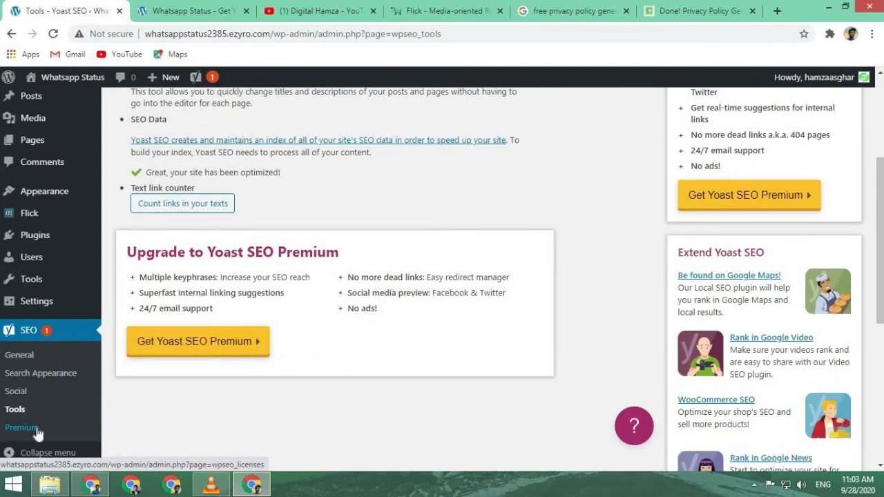
{"action": "mouse_move", "coordinate": [50, 308]}
{"action": "scroll", "coordinate": [50, 307], "scroll_direction": "down", "scroll_amount": 1}
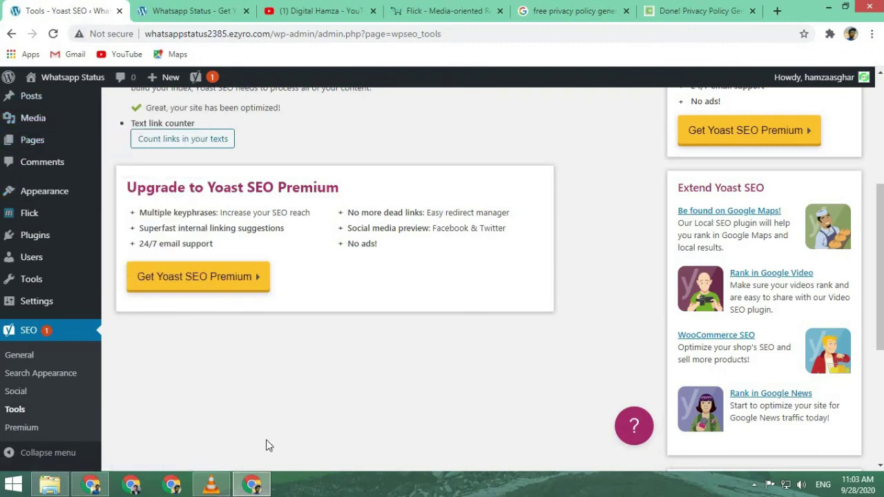
{"action": "scroll", "coordinate": [266, 428], "scroll_direction": "up", "scroll_amount": 4}
{"action": "scroll", "coordinate": [259, 351], "scroll_direction": "down", "scroll_amount": 1}
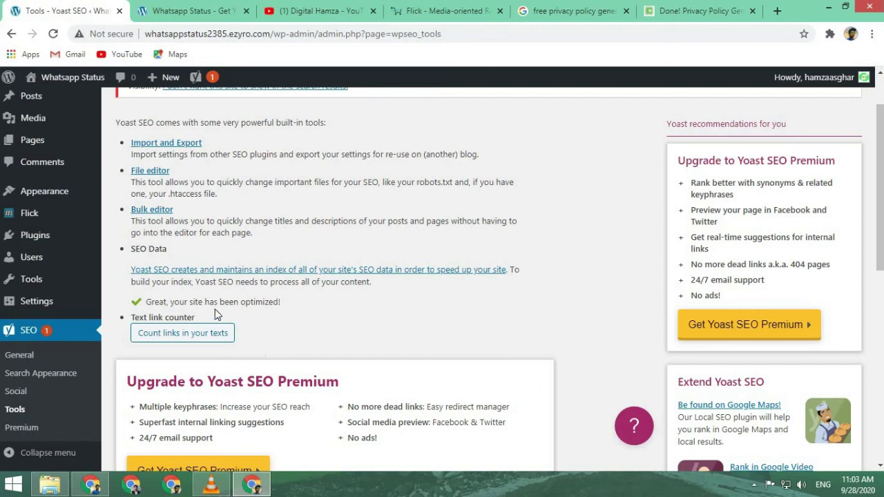
{"action": "left_click", "coordinate": [21, 100]}
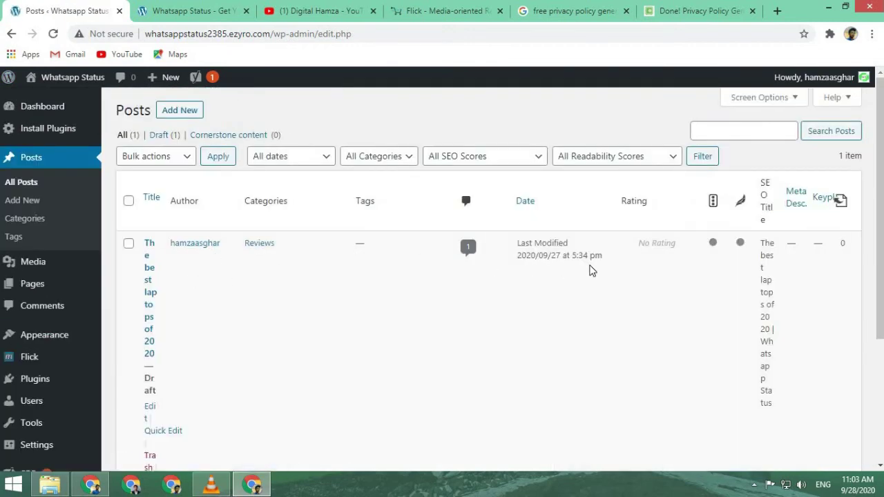
{"action": "scroll", "coordinate": [590, 270], "scroll_direction": "down", "scroll_amount": 3}
{"action": "scroll", "coordinate": [590, 270], "scroll_direction": "up", "scroll_amount": 2}
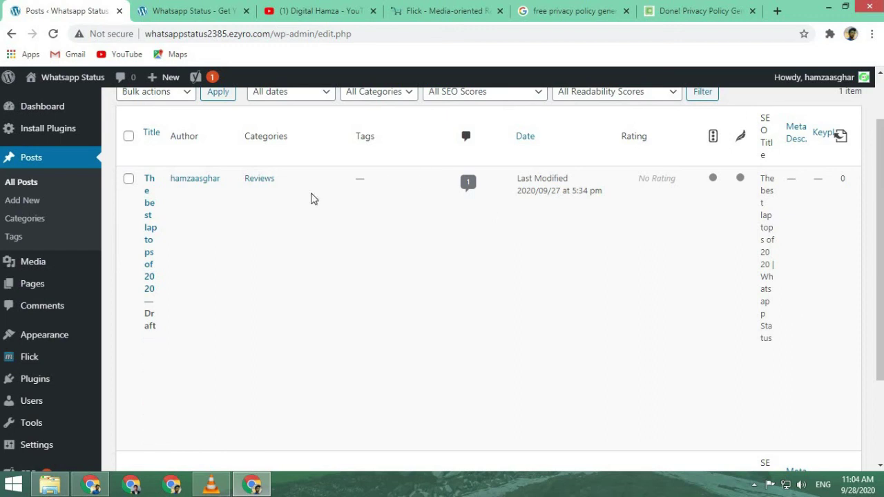
{"action": "mouse_move", "coordinate": [56, 422]}
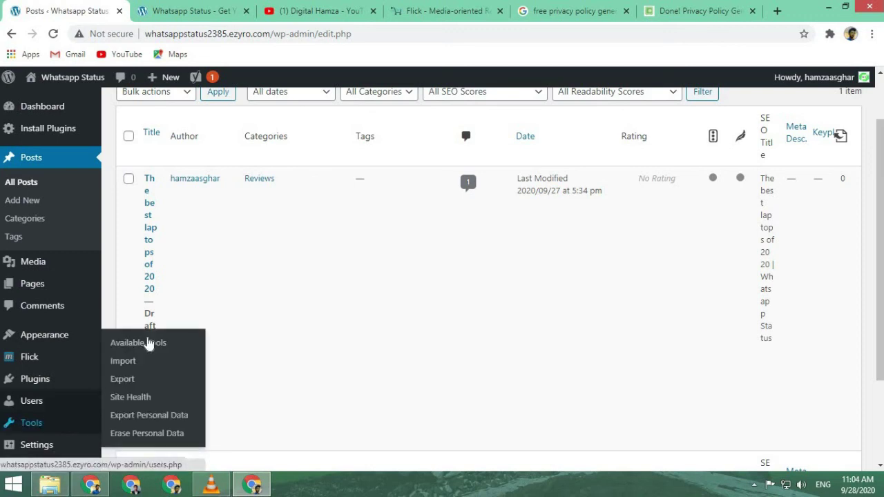
{"action": "mouse_move", "coordinate": [43, 334]}
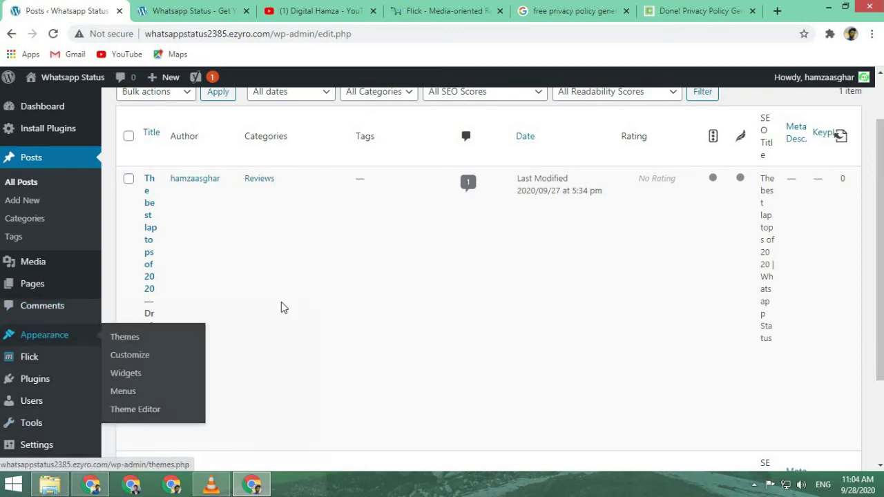